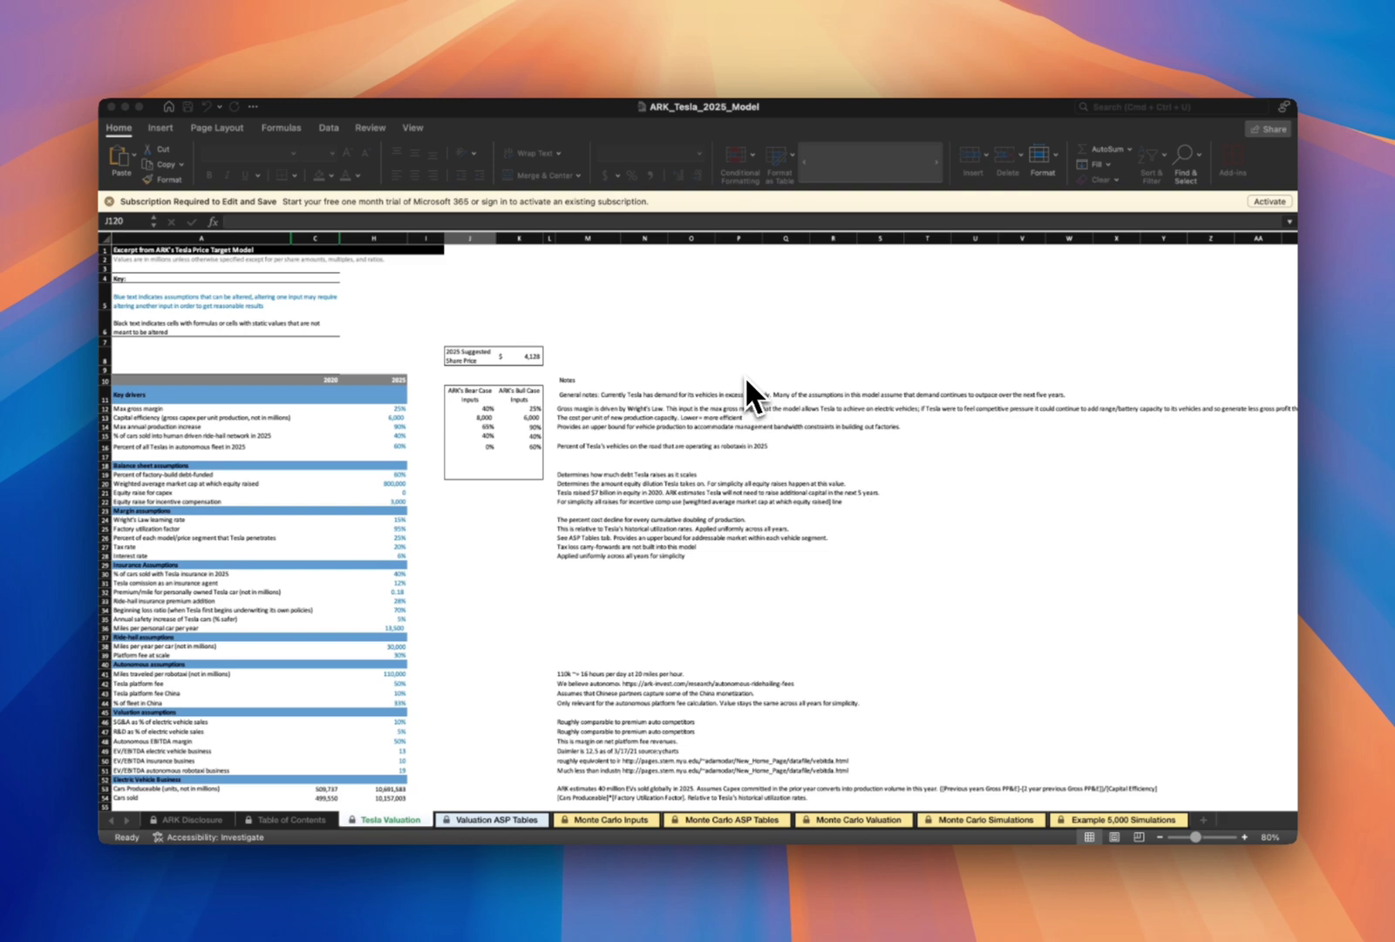
Look through the Monte Carlo sheets of the ARK_Tesla_2025_Model workbook, then return to the Tesla Valuation sheet.
click(611, 819)
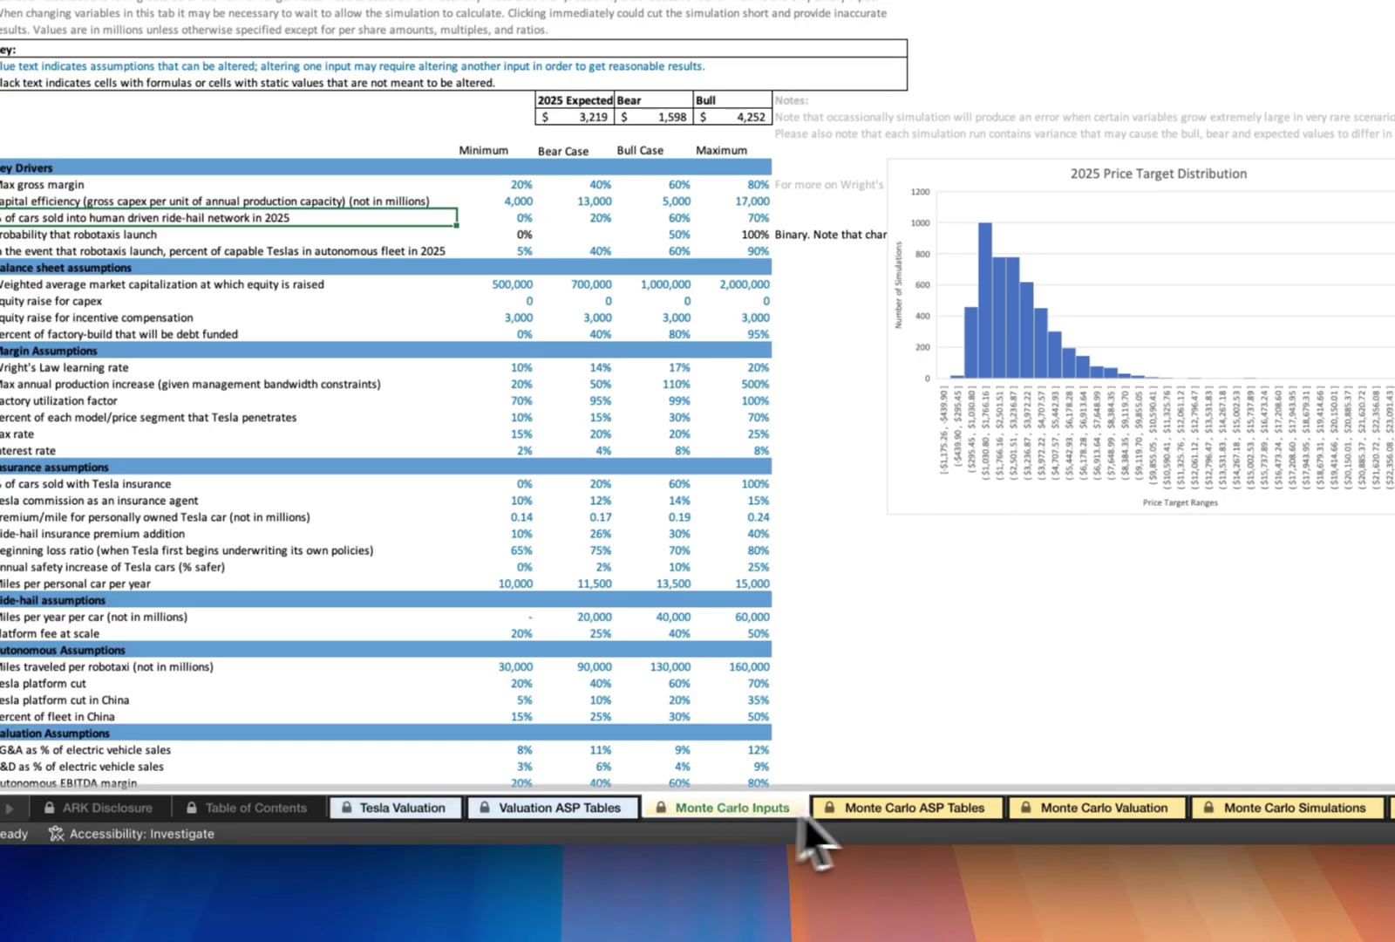
click(700, 819)
click(383, 809)
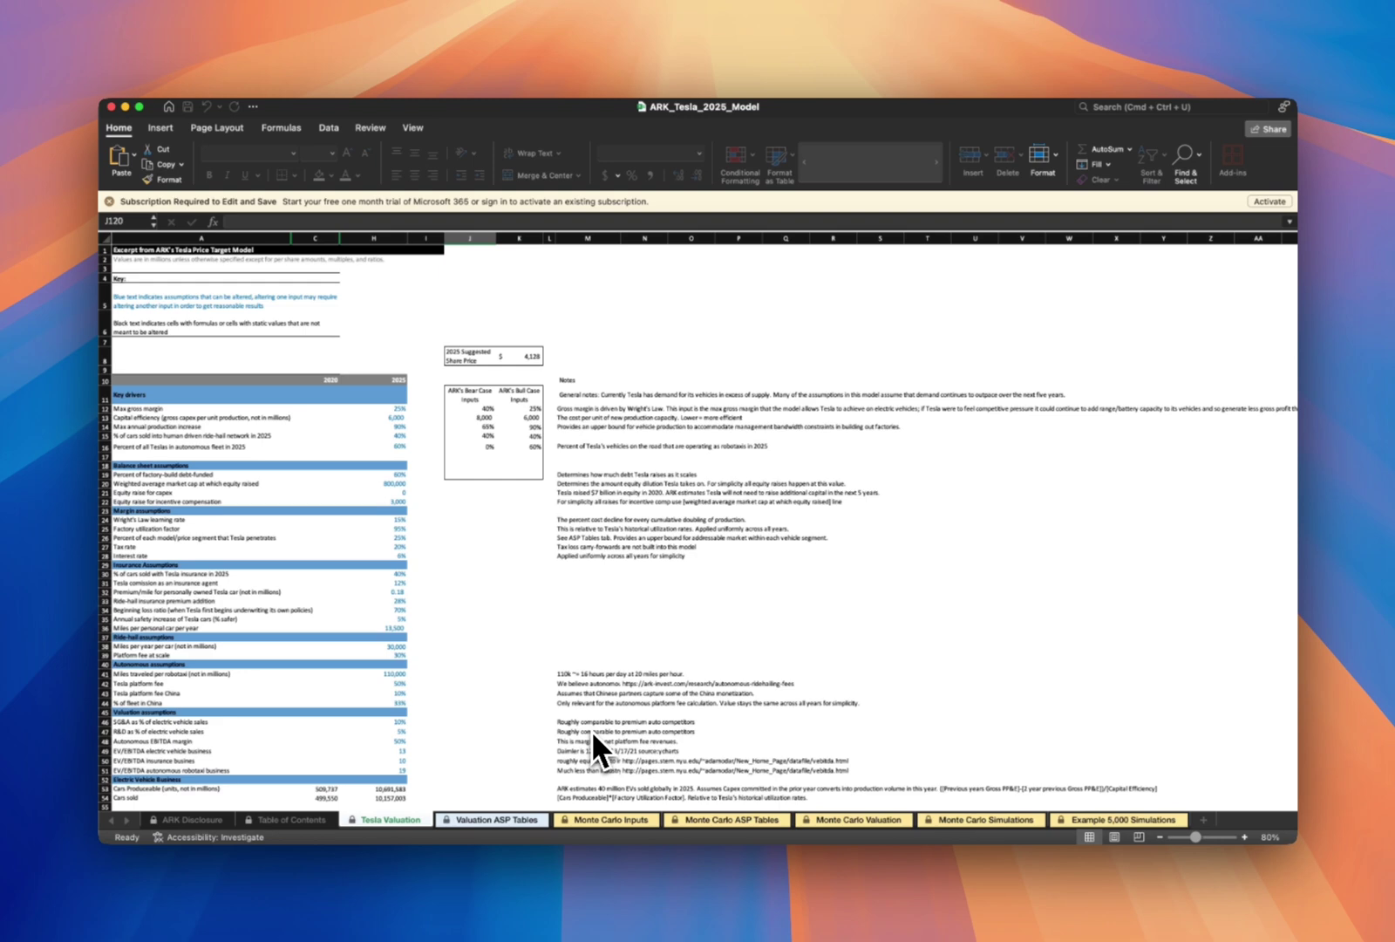
Switch to the browser showing the Qwen chat and check the site's web address.
key(super+Tab)
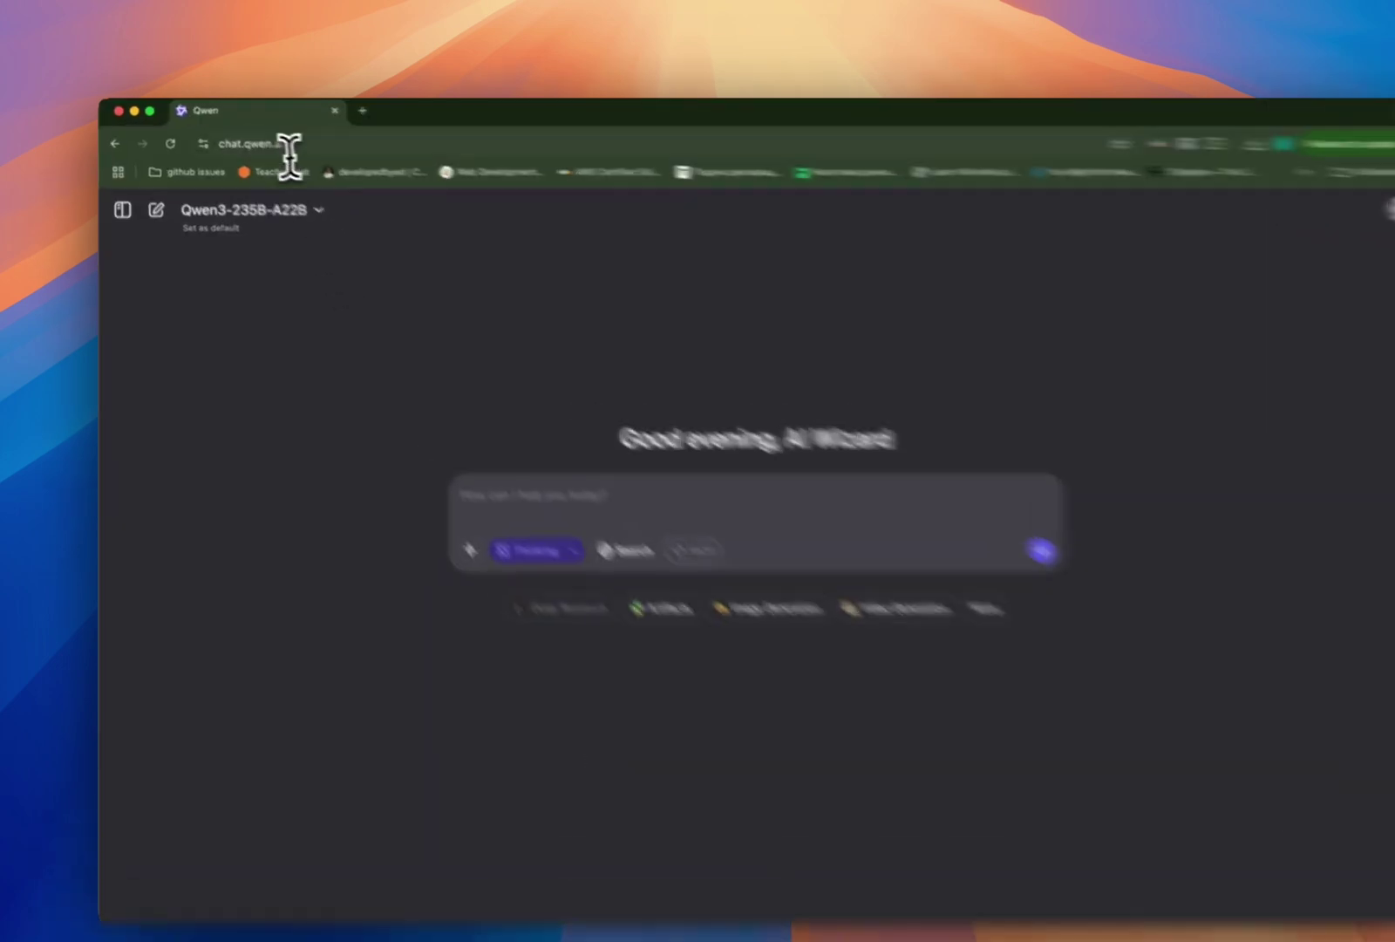
click(298, 140)
drag(309, 159, 418, 161)
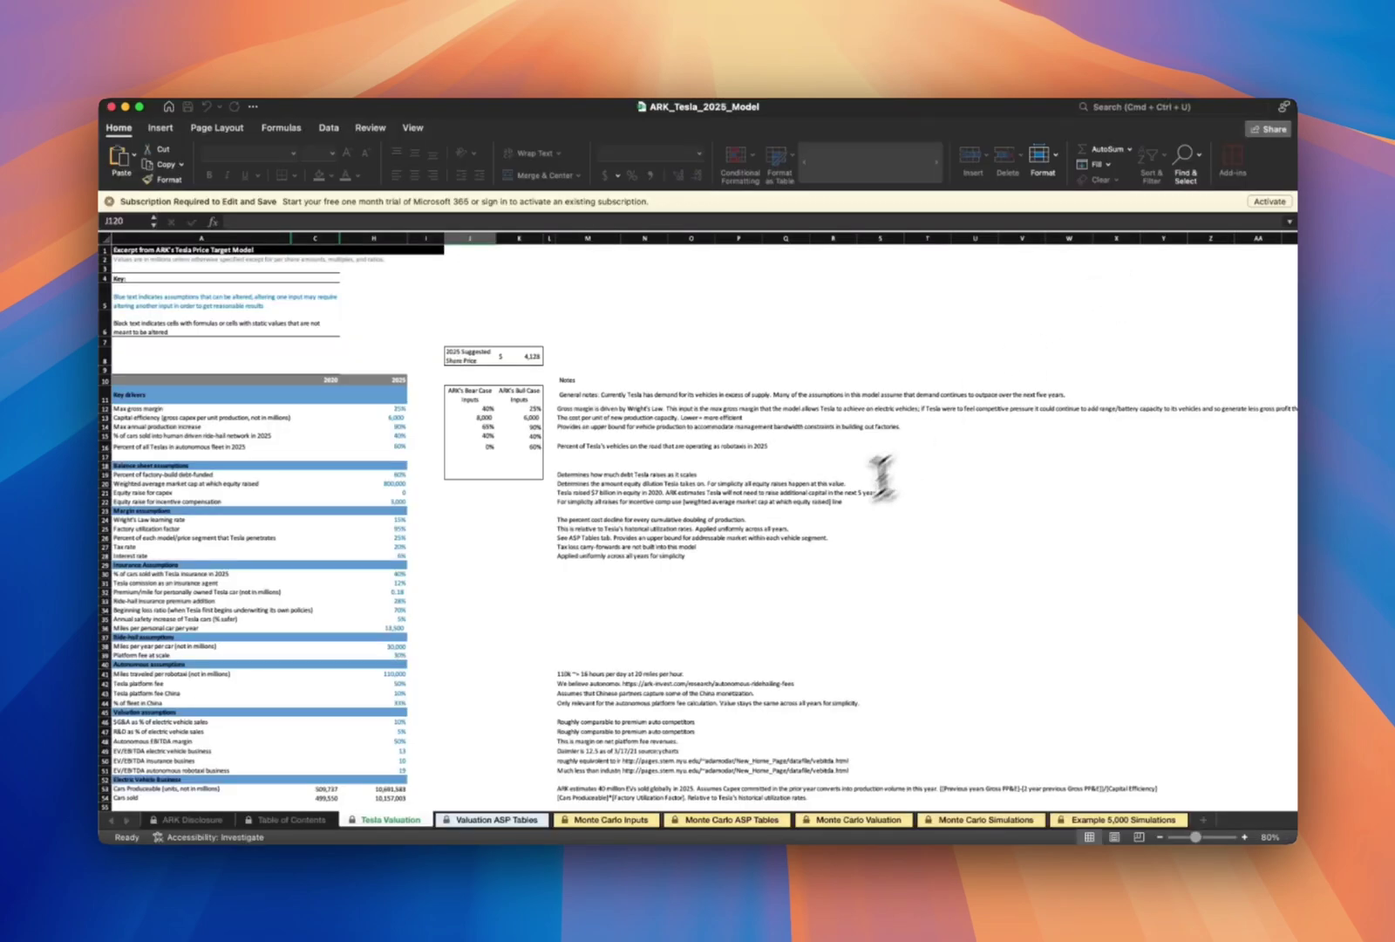
Return to the ARK_Tesla_2025_Model workbook in Excel and view the Valuation ASP Tables sheet.
click(526, 911)
click(639, 907)
click(575, 811)
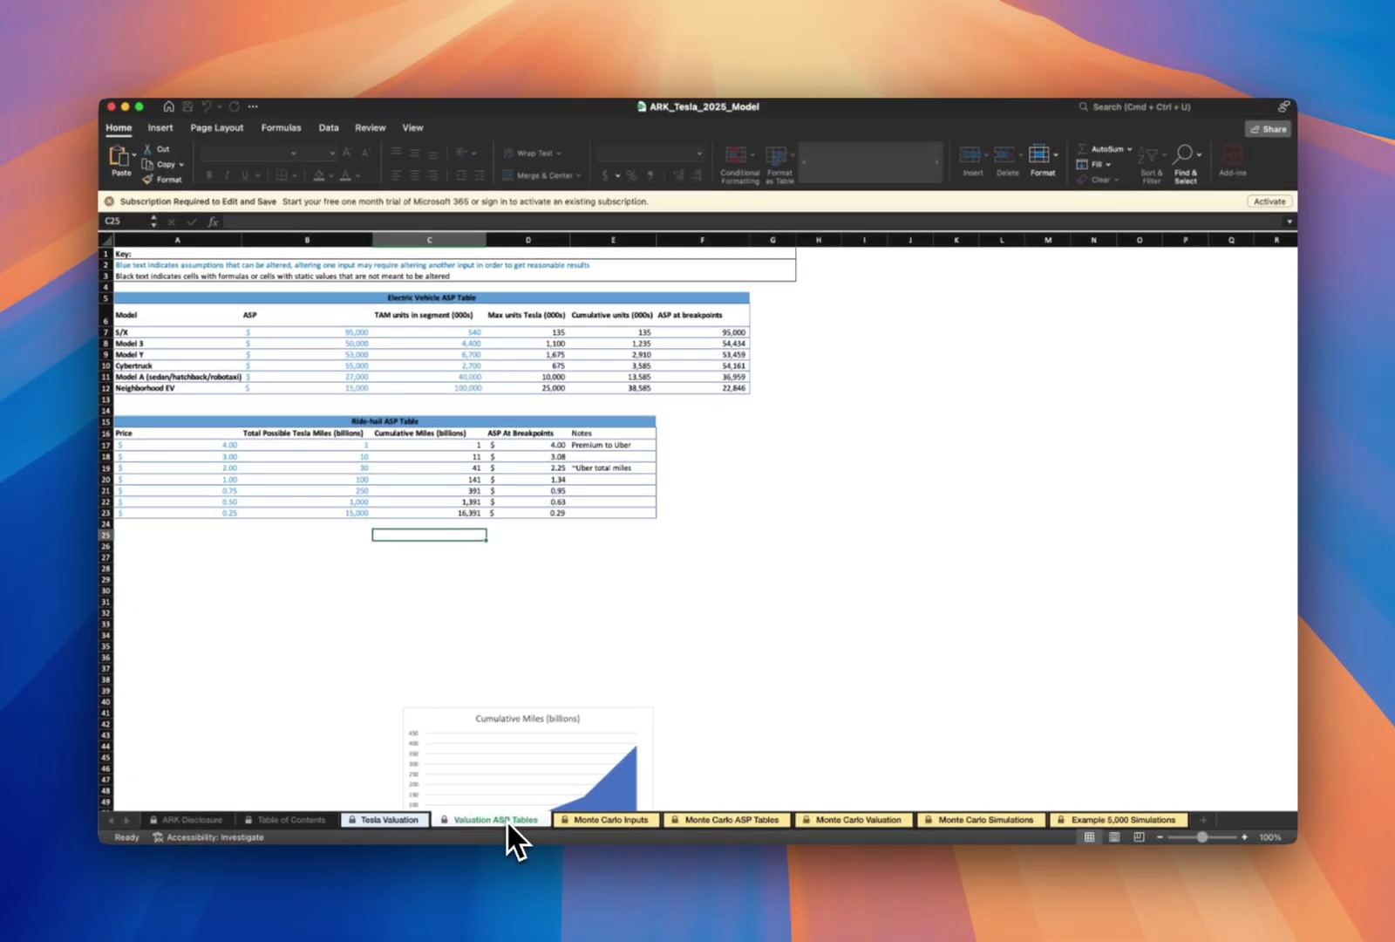
Switch to the Qwen chat in the browser and attach ARK_Tesla_2025_Model.xlsx from the recent downloads to the prompt.
key(super+Tab)
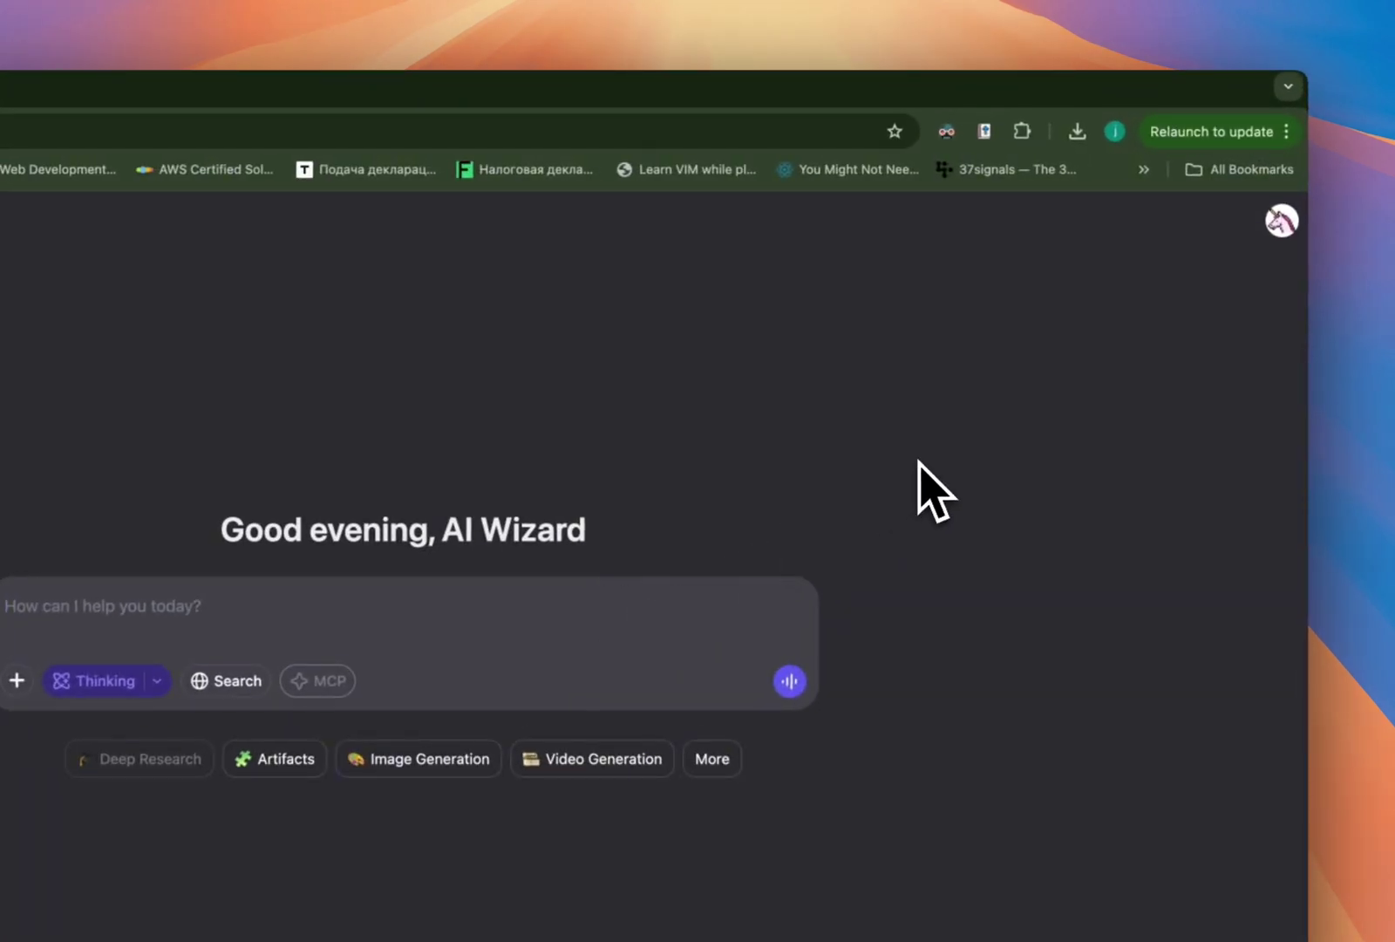
click(1078, 132)
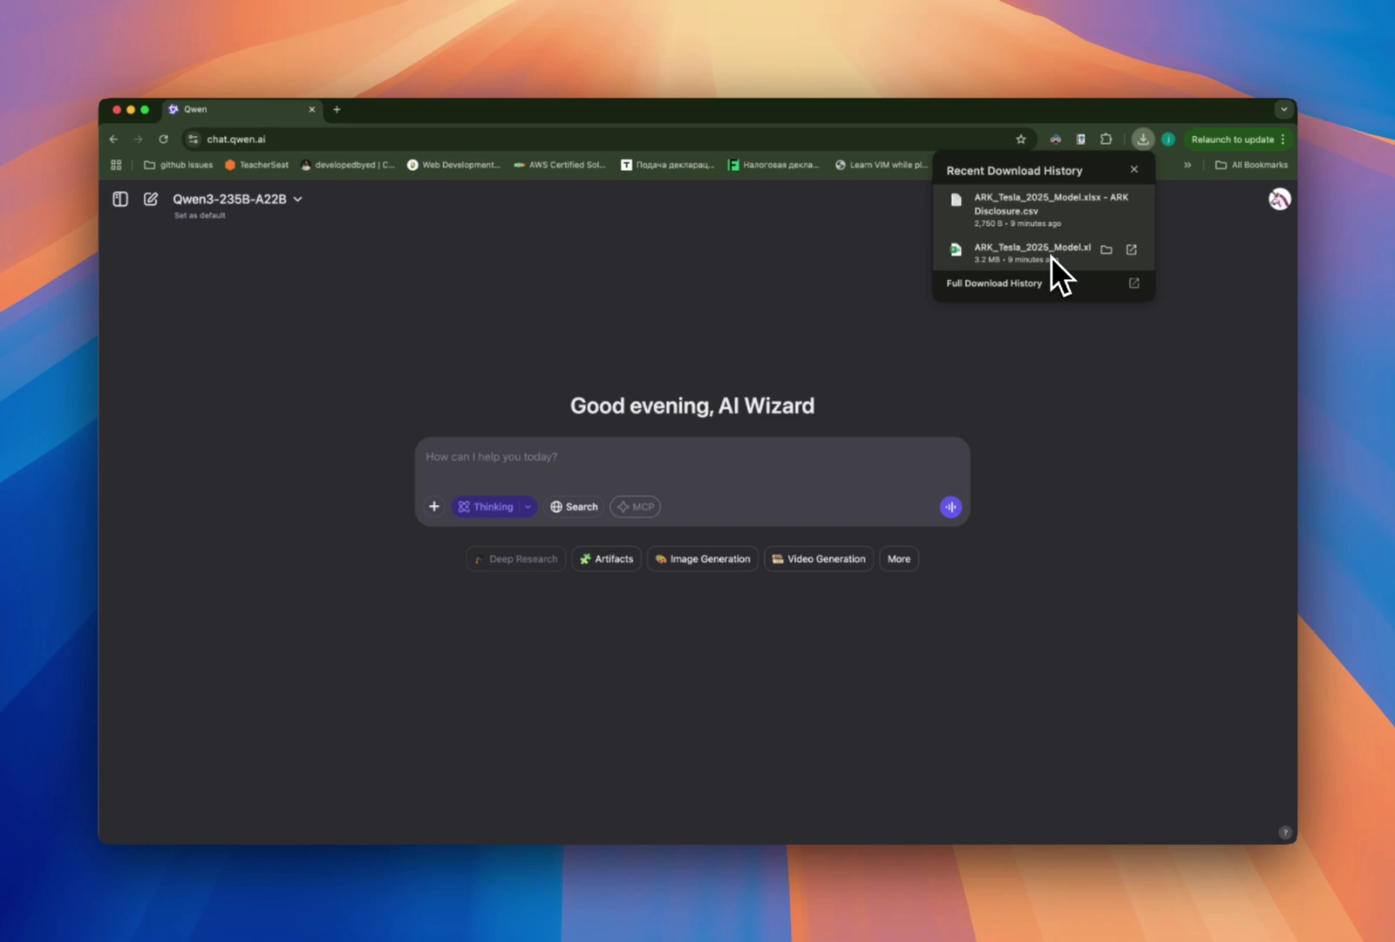
drag(1046, 255, 718, 464)
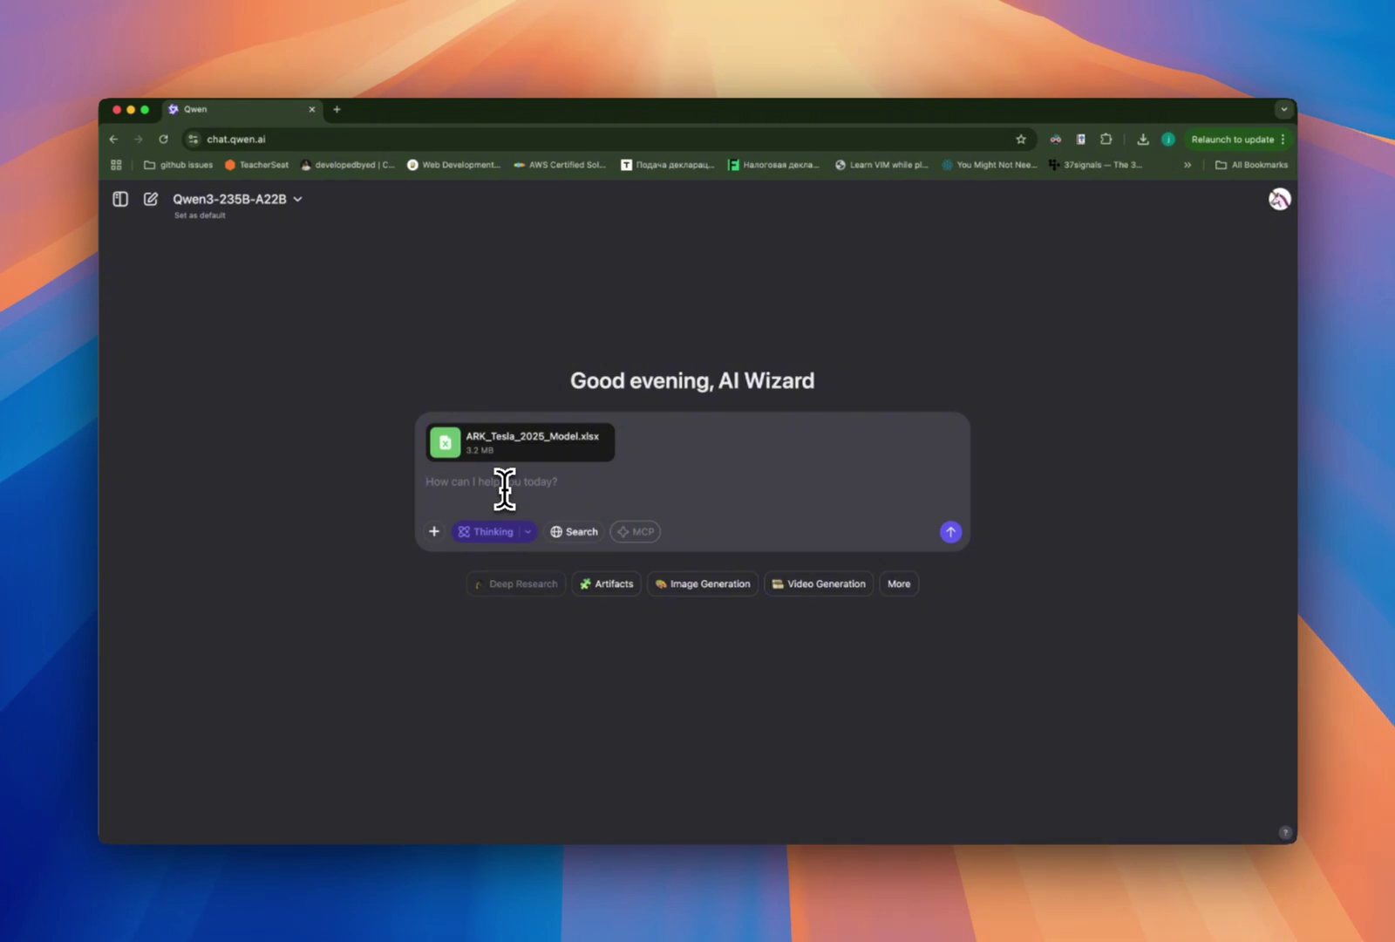
Send the prompt "Based on this report, what's the sentiment overall?" with the attached workbook.
text(Bad)
text(sed on this repor)
text(t, what's the sentiment)
text( overall)
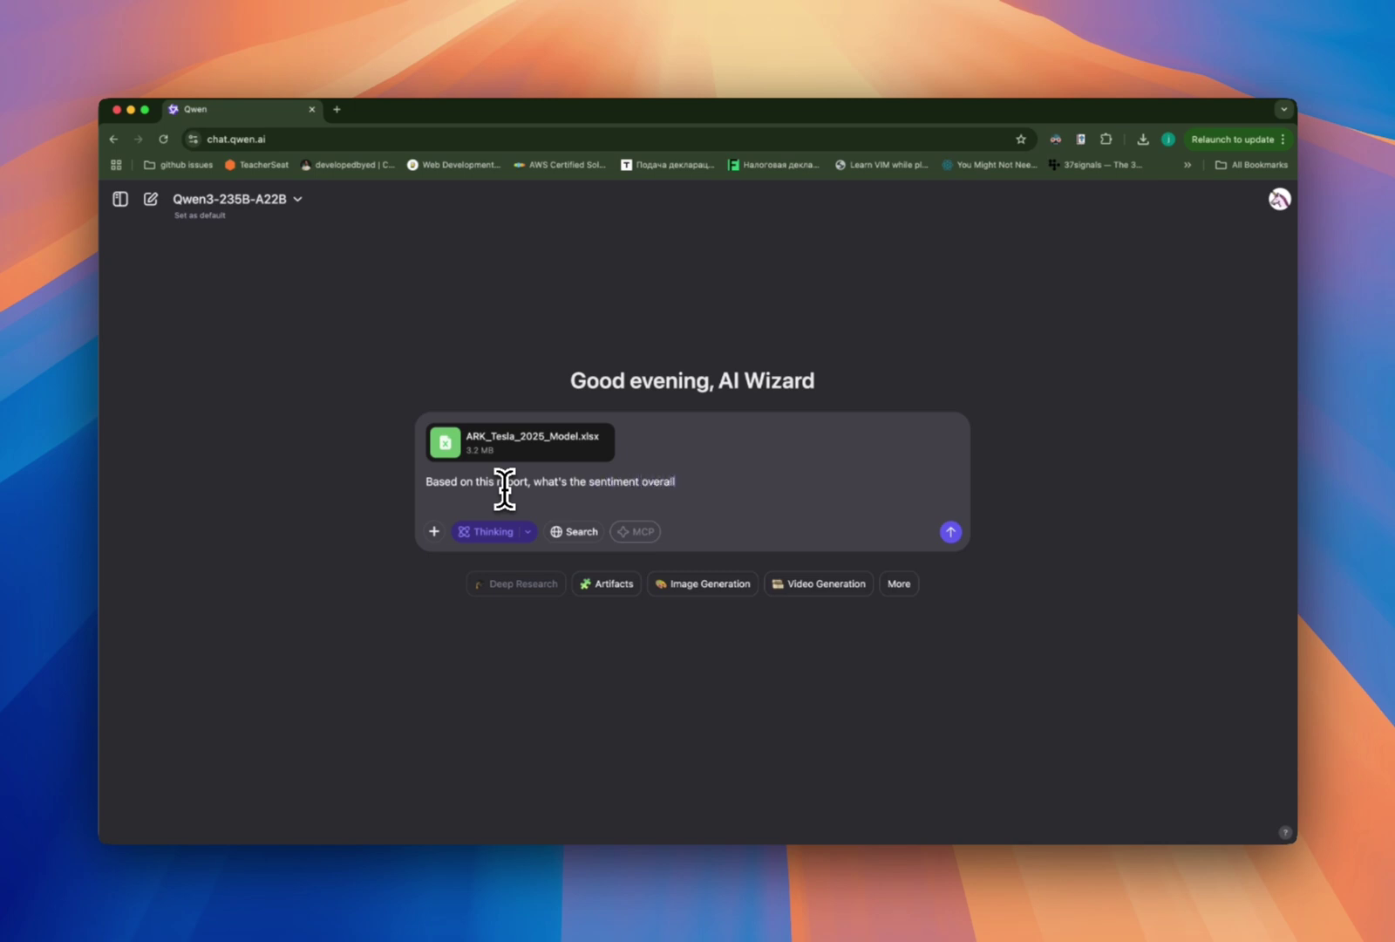
text(? Should i be op)
drag(682, 482, 821, 481)
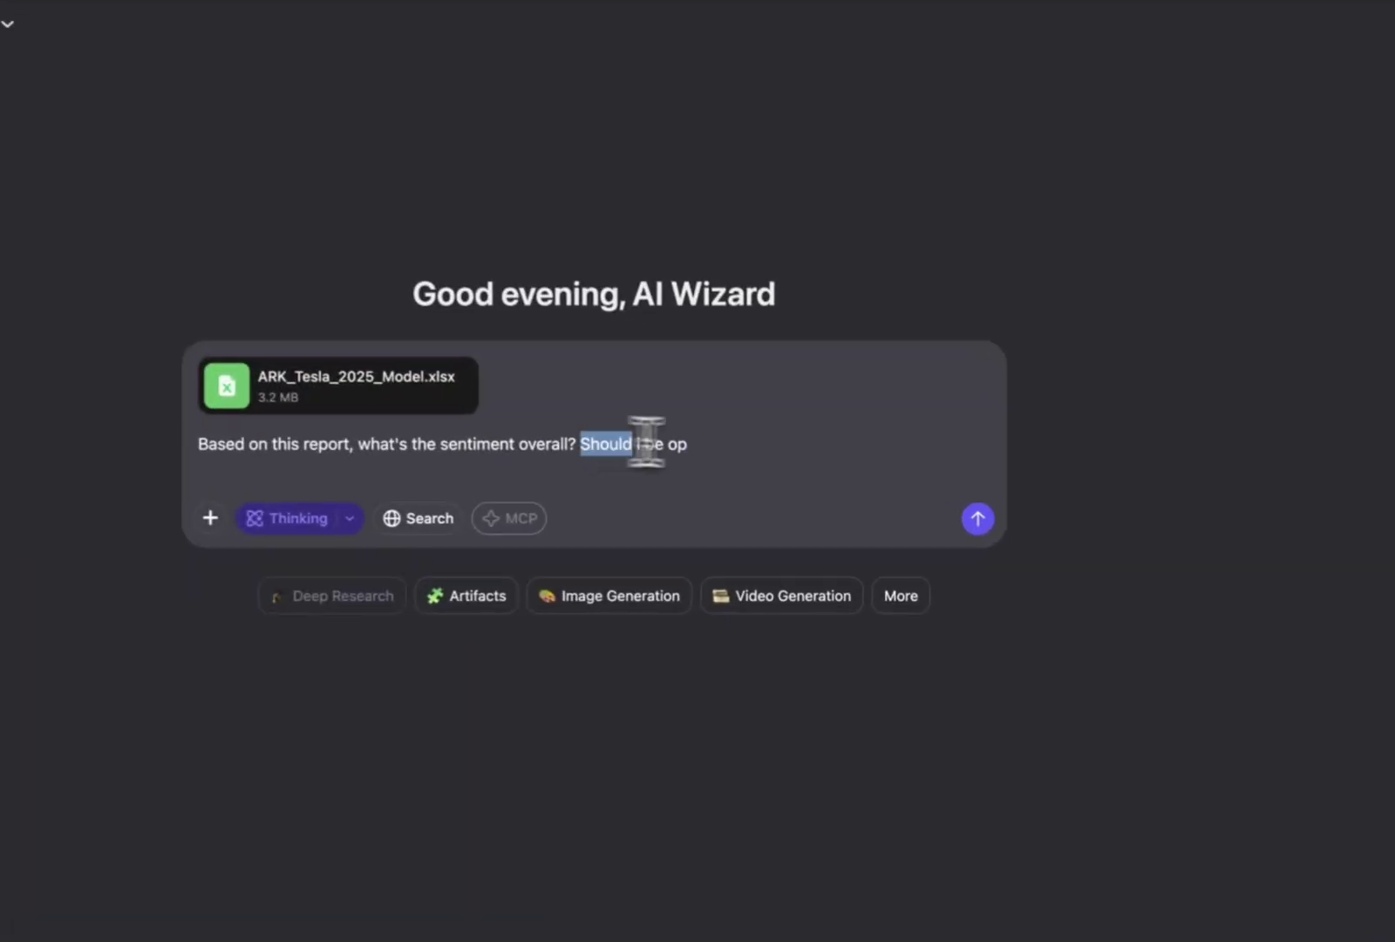
key(BackSpace)
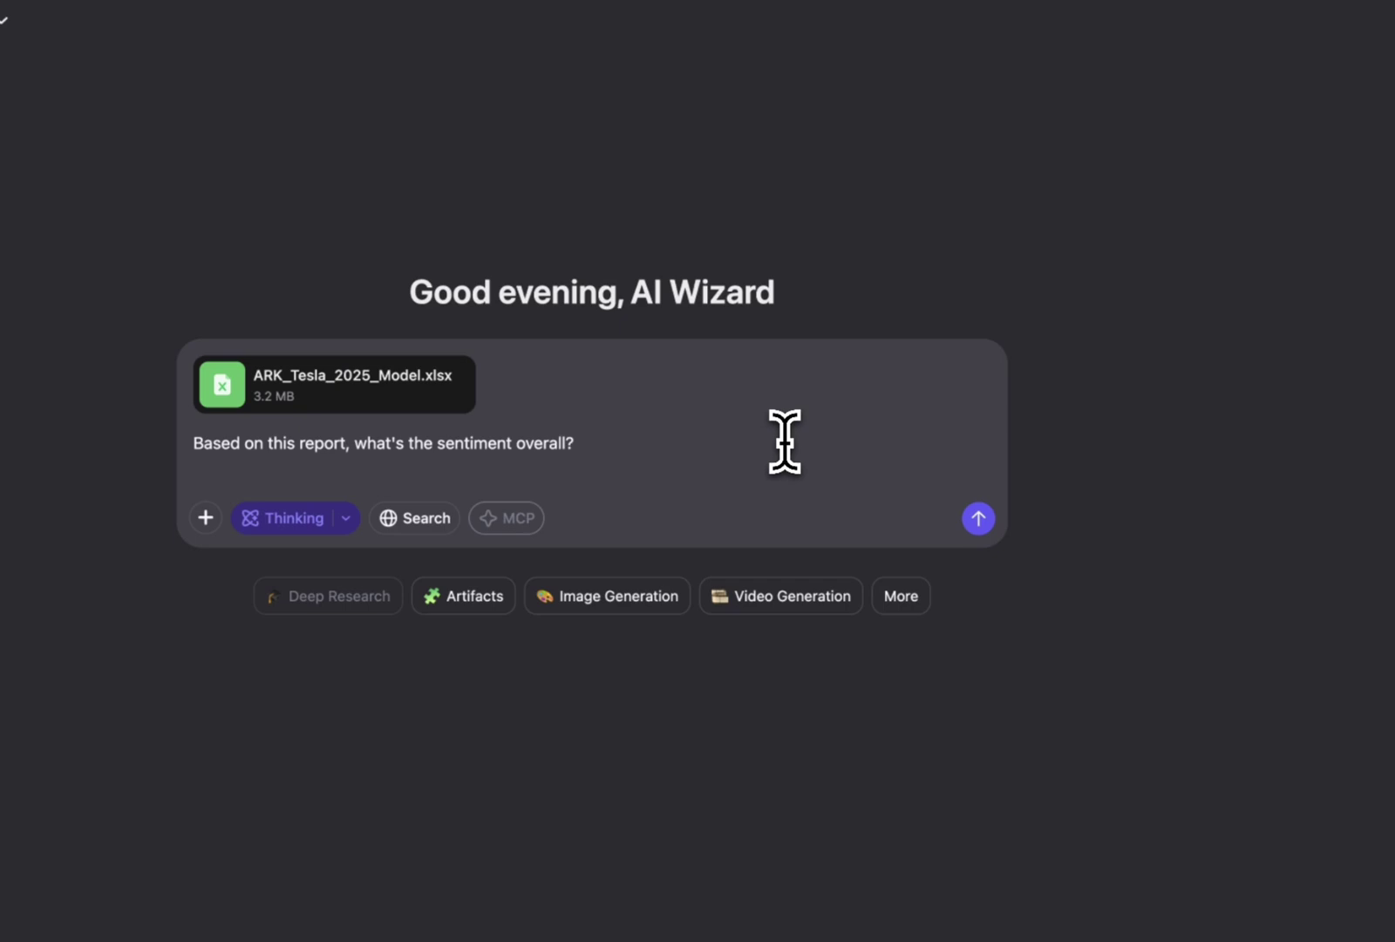
click(980, 519)
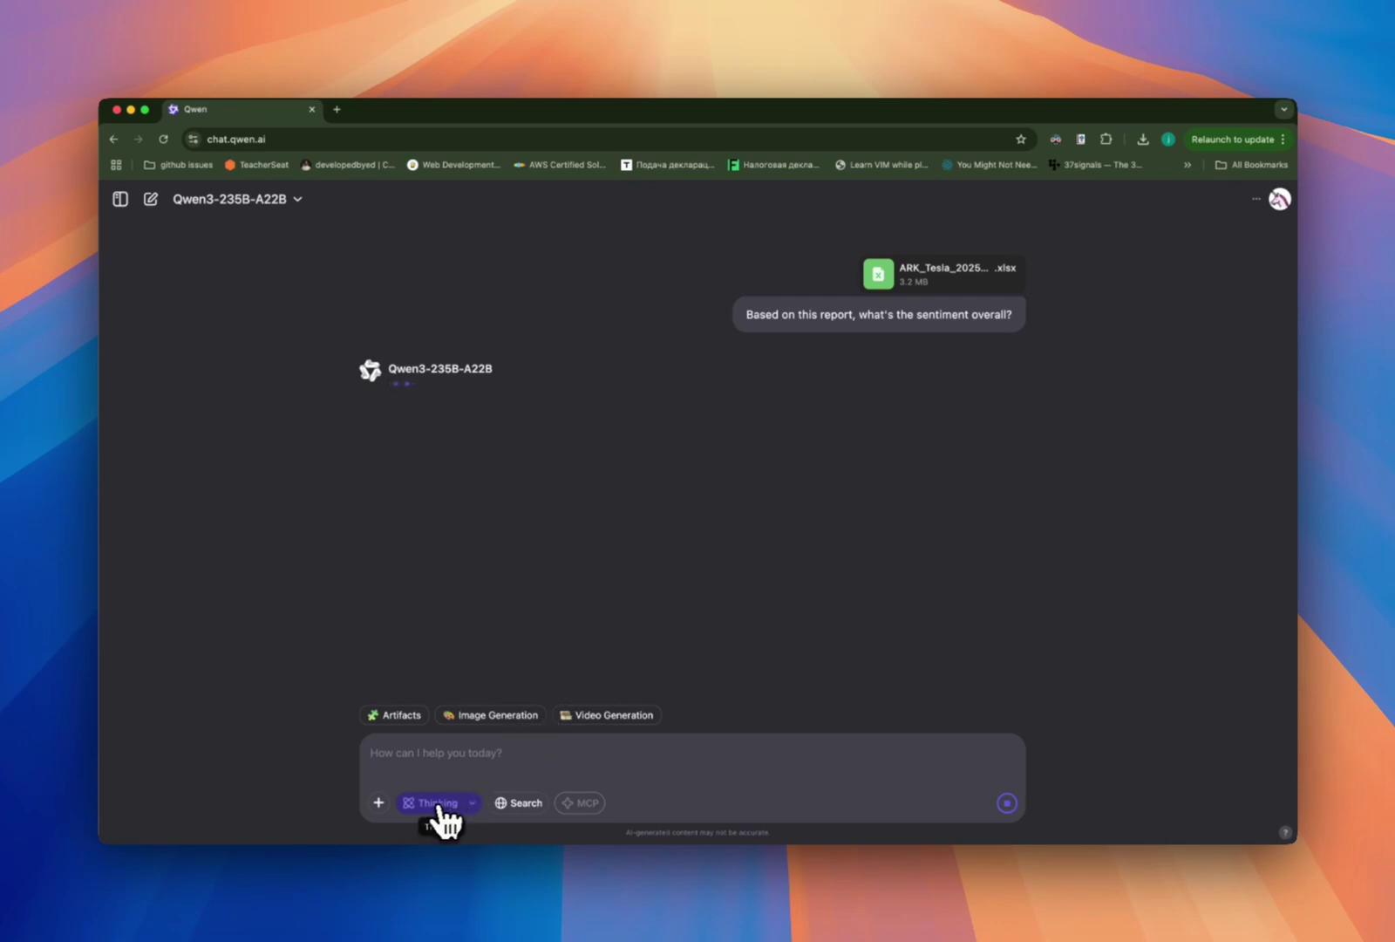
Open the thinking budget setting and check its maximum token limit.
click(471, 802)
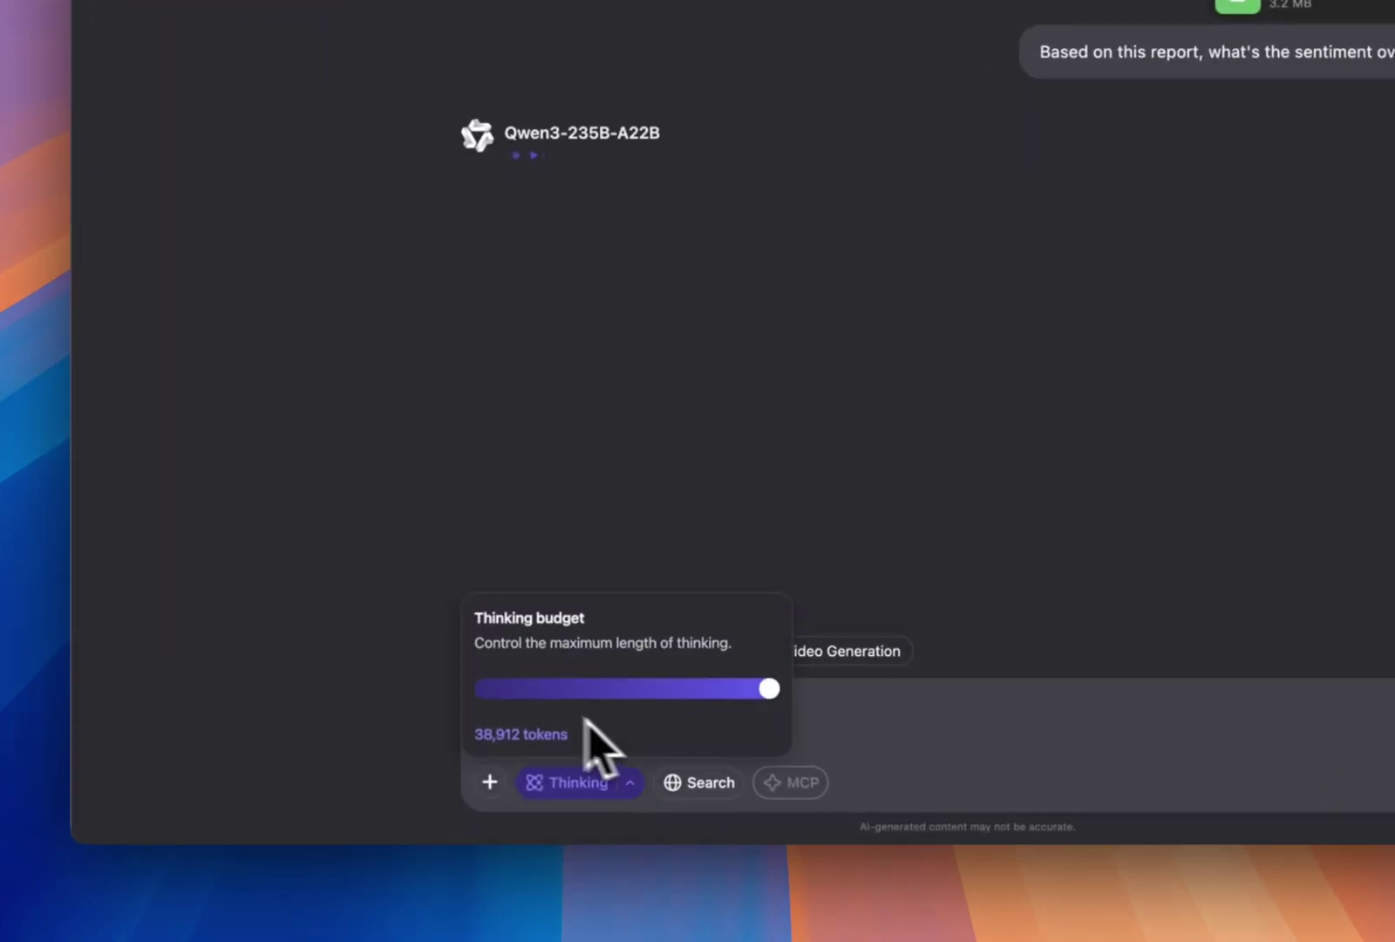
triple_click(526, 735)
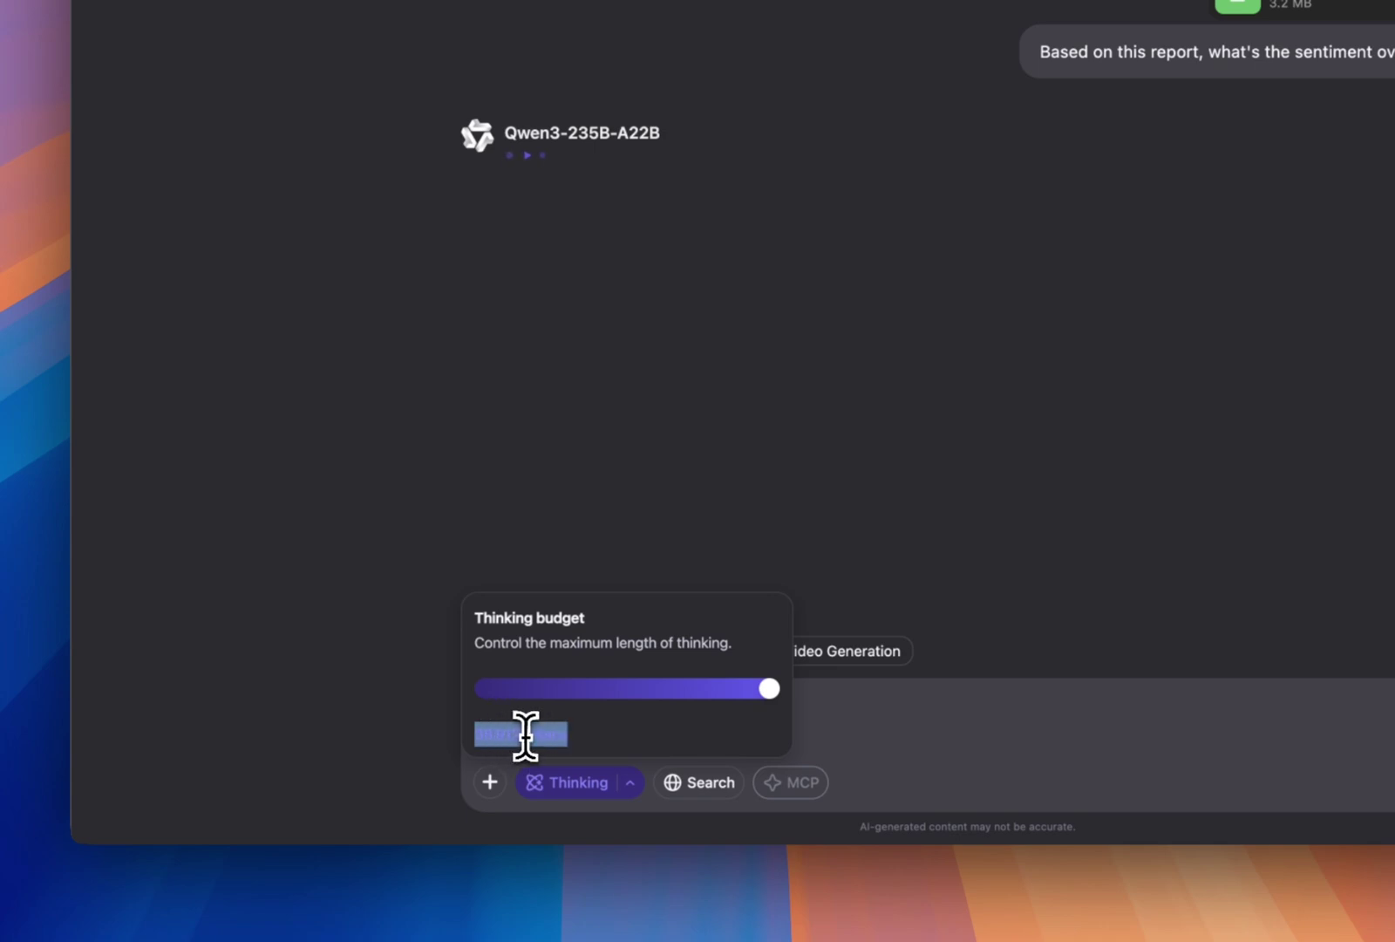
click(525, 733)
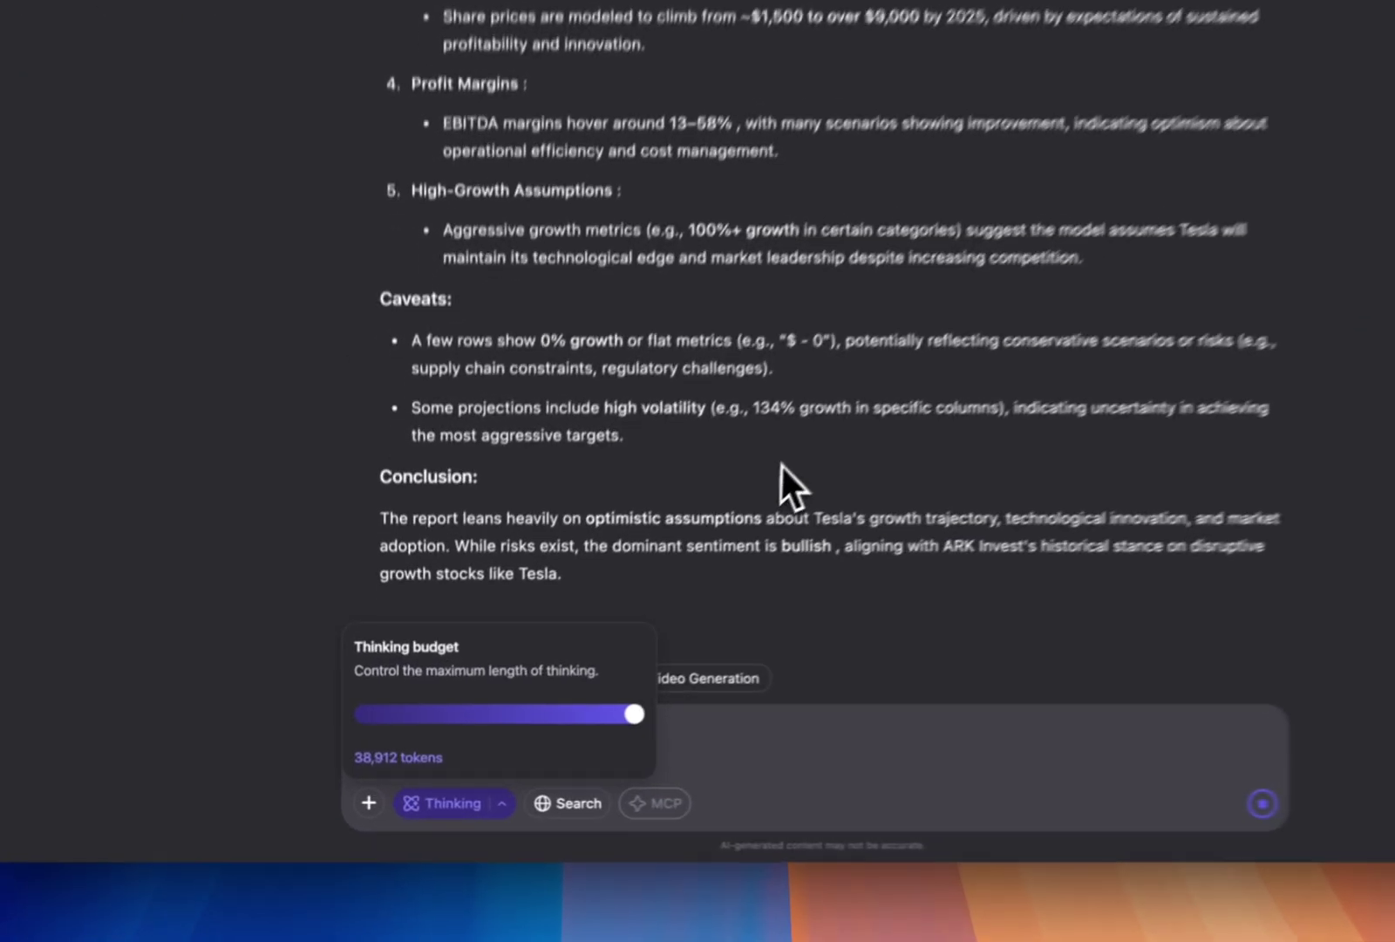
Read through the sentiment answer, including its reasoning, key indicators and caveats.
scroll(789, 410, down, 2)
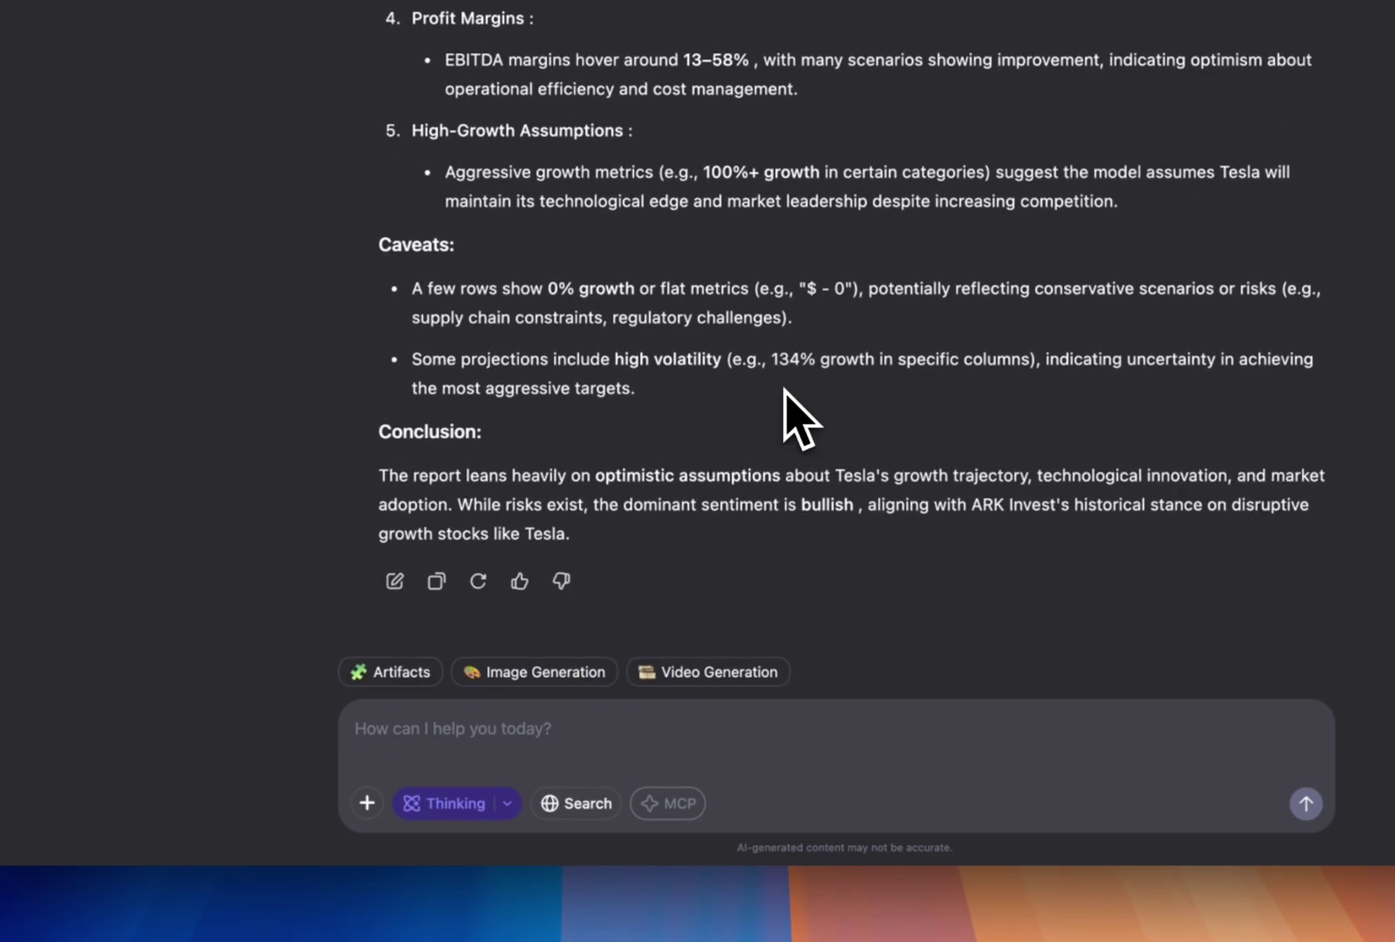
scroll(794, 414, up, 10)
scroll(664, 517, down, 1)
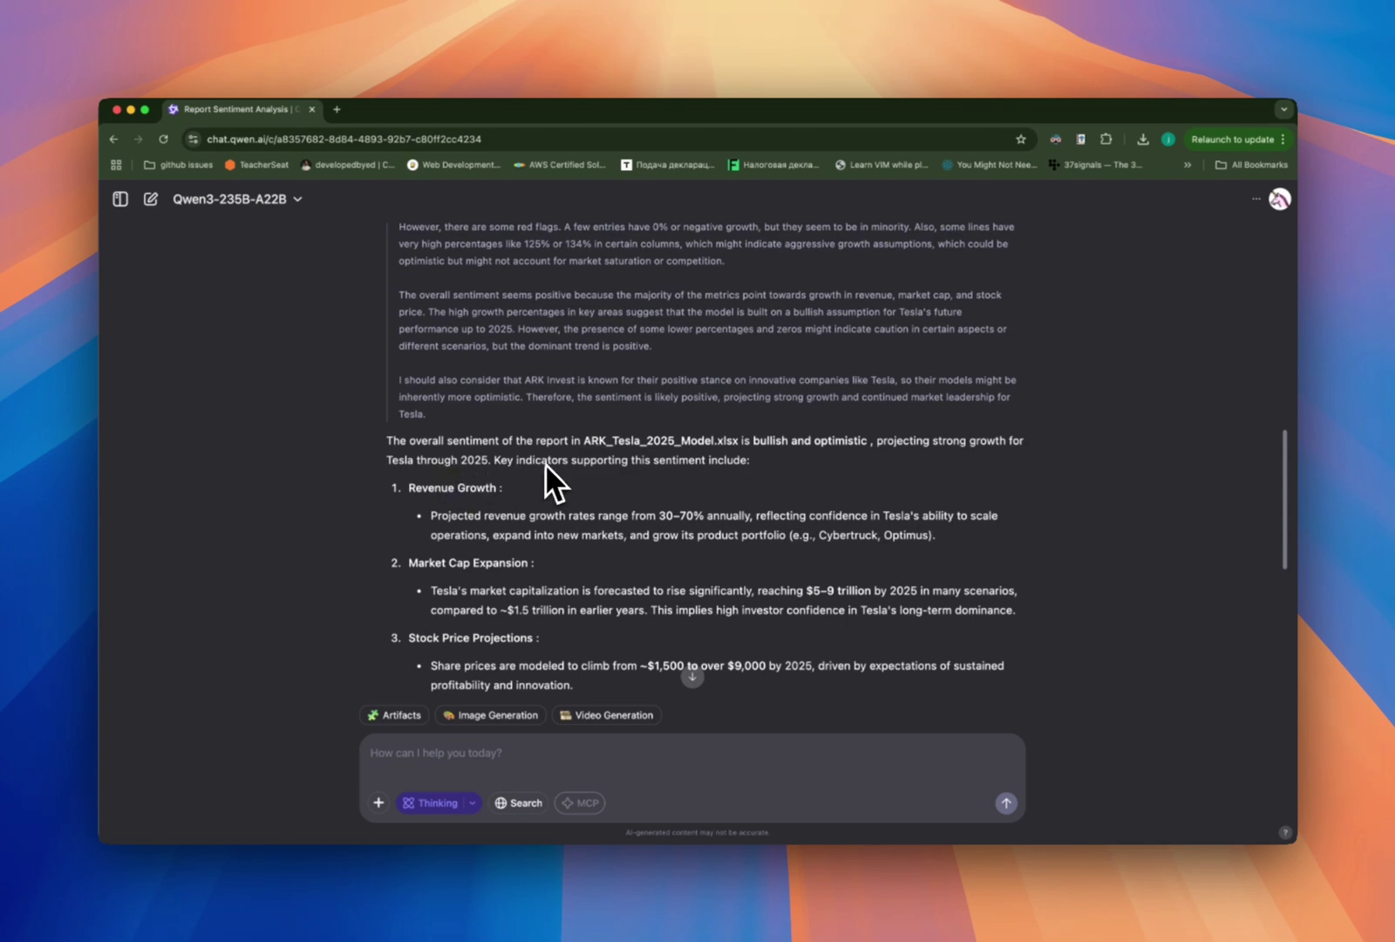
scroll(556, 515, down, 2)
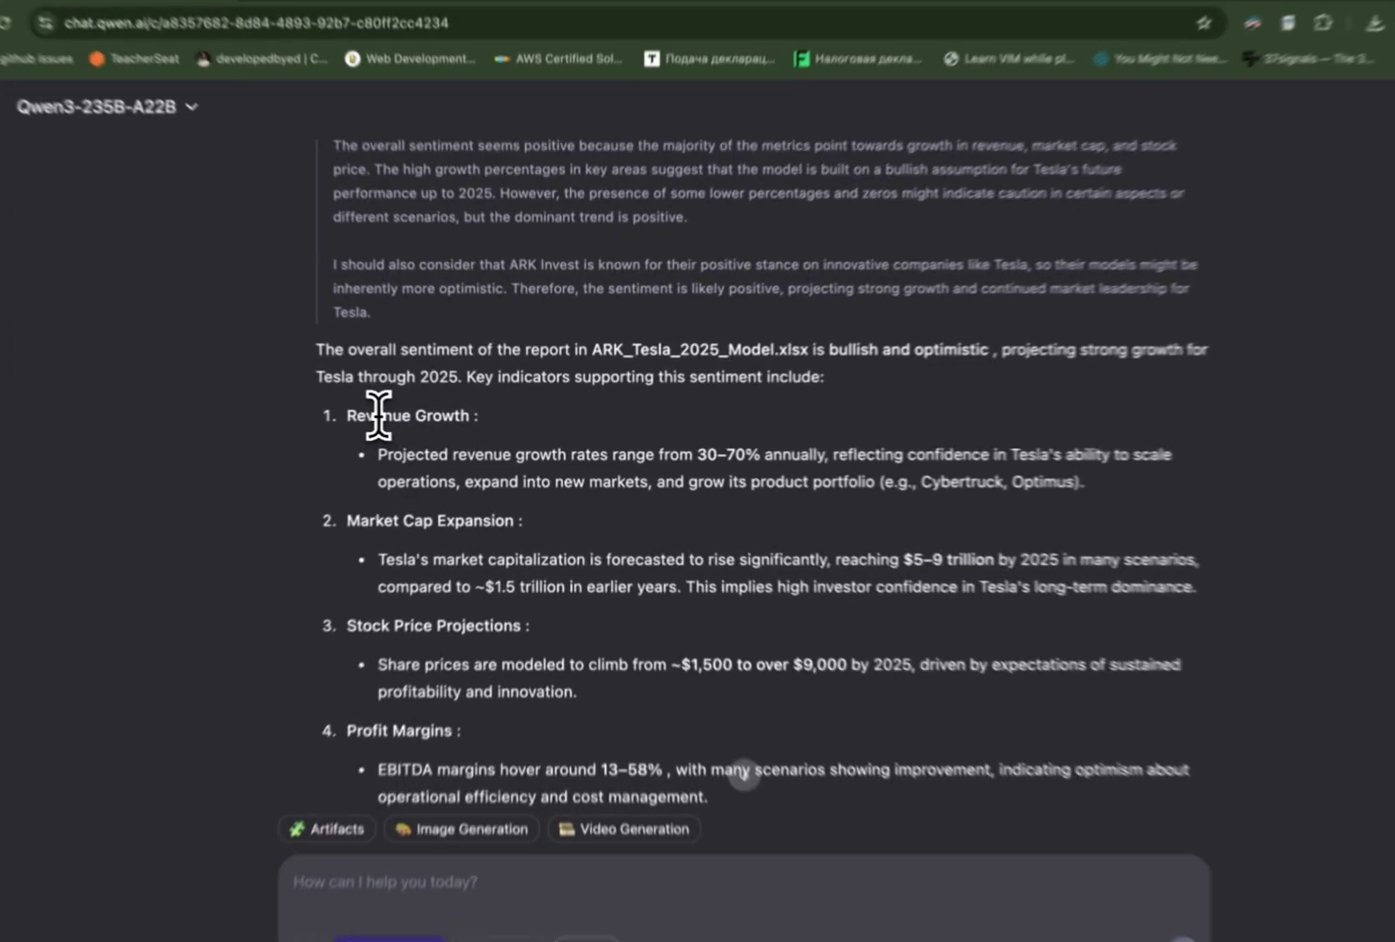
drag(379, 415, 419, 456)
click(438, 456)
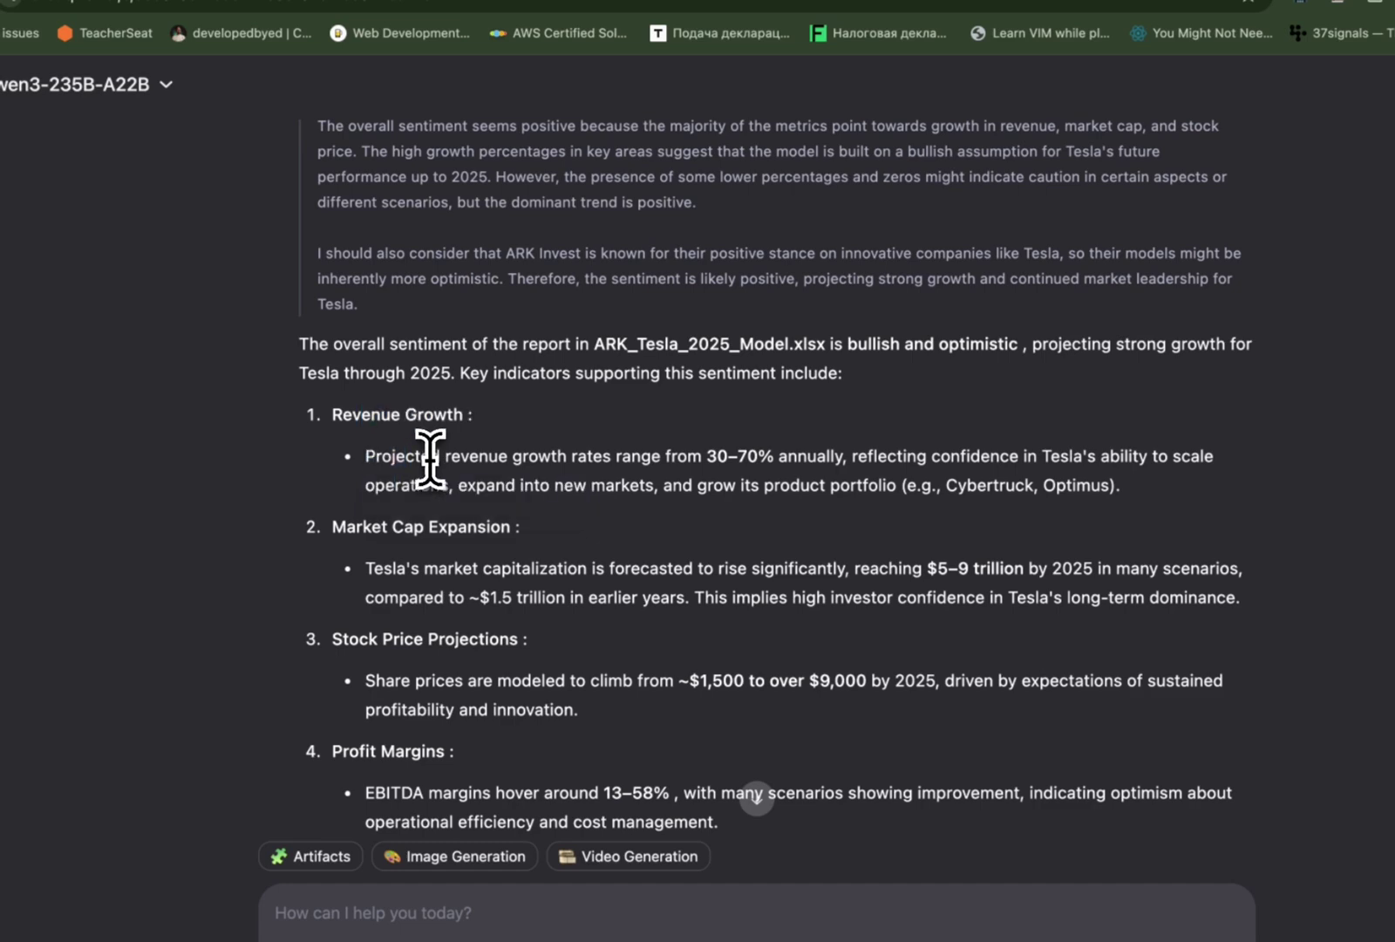
scroll(612, 619, down, 5)
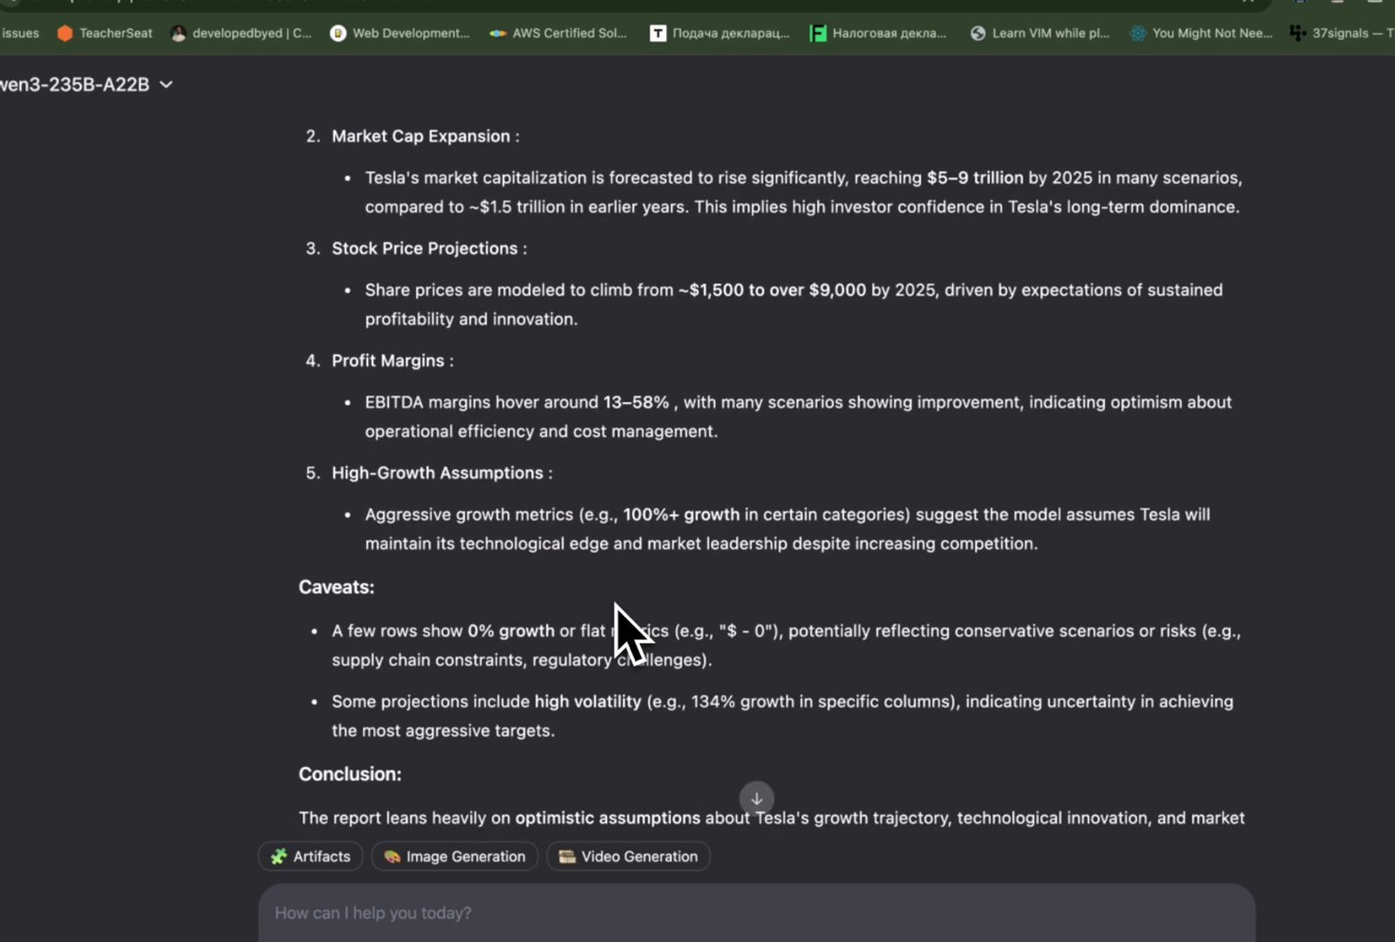
scroll(623, 619, up, 3)
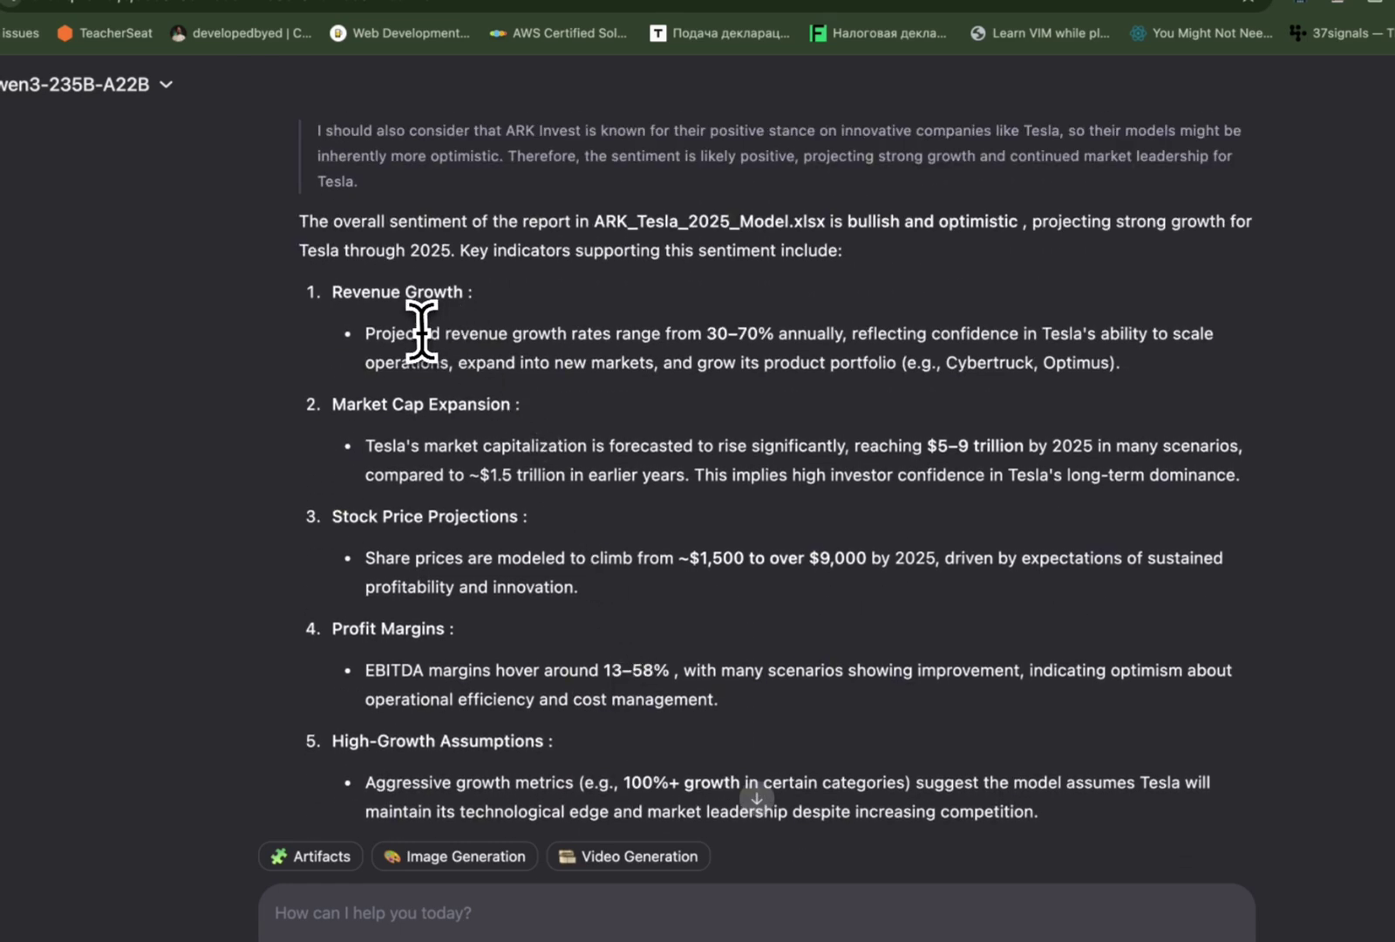
Examine the Revenue Growth indicator in the answer, highlighting the projected growth range and the stated confidence in Tesla.
double_click(418, 333)
drag(418, 333, 797, 336)
click(684, 335)
double_click(684, 331)
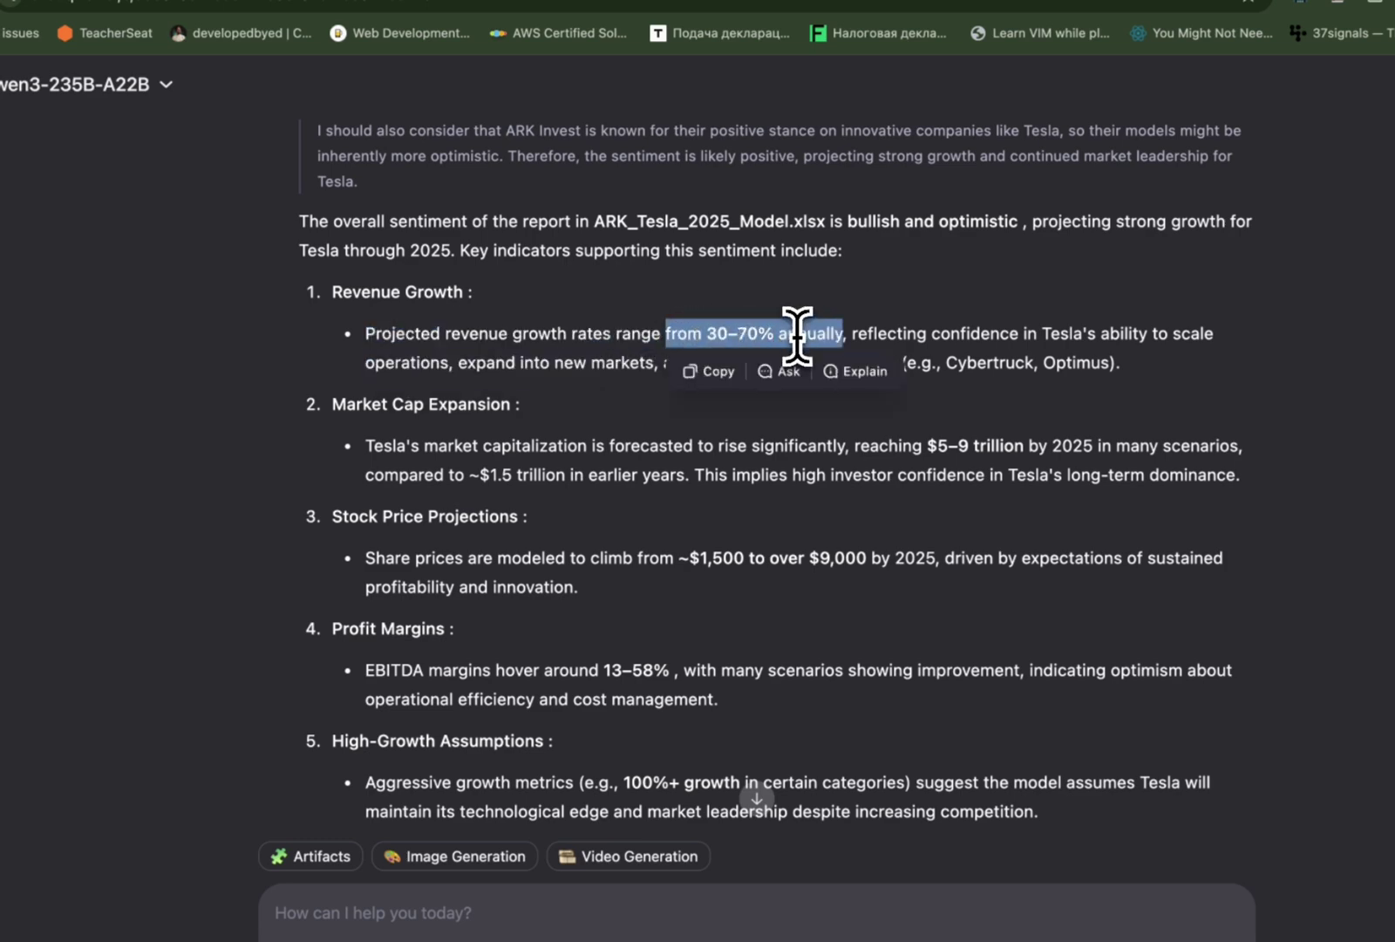
double_click(889, 334)
drag(889, 334, 1065, 334)
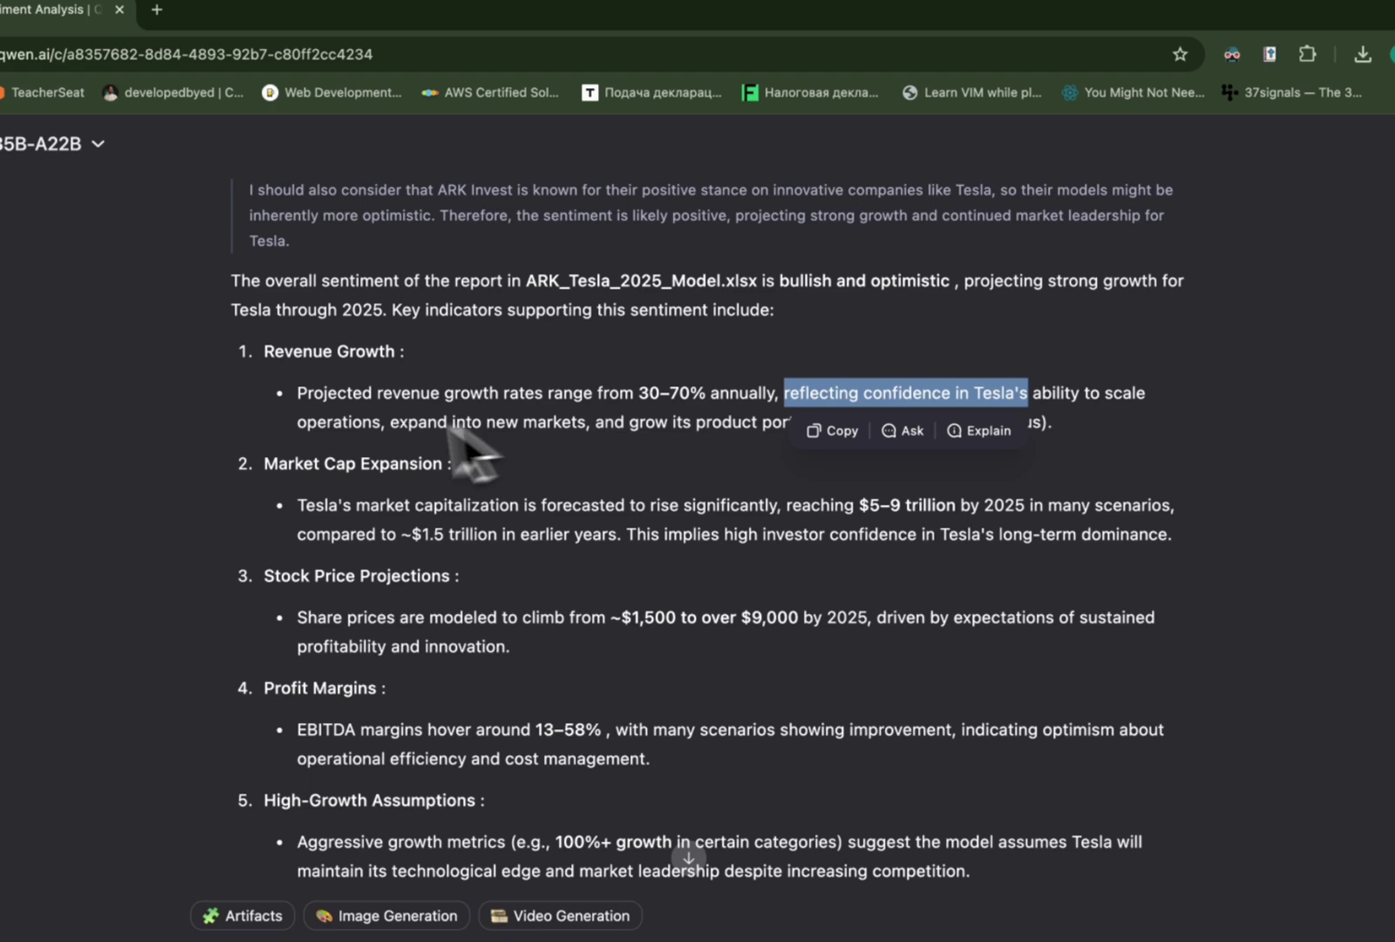
click(450, 427)
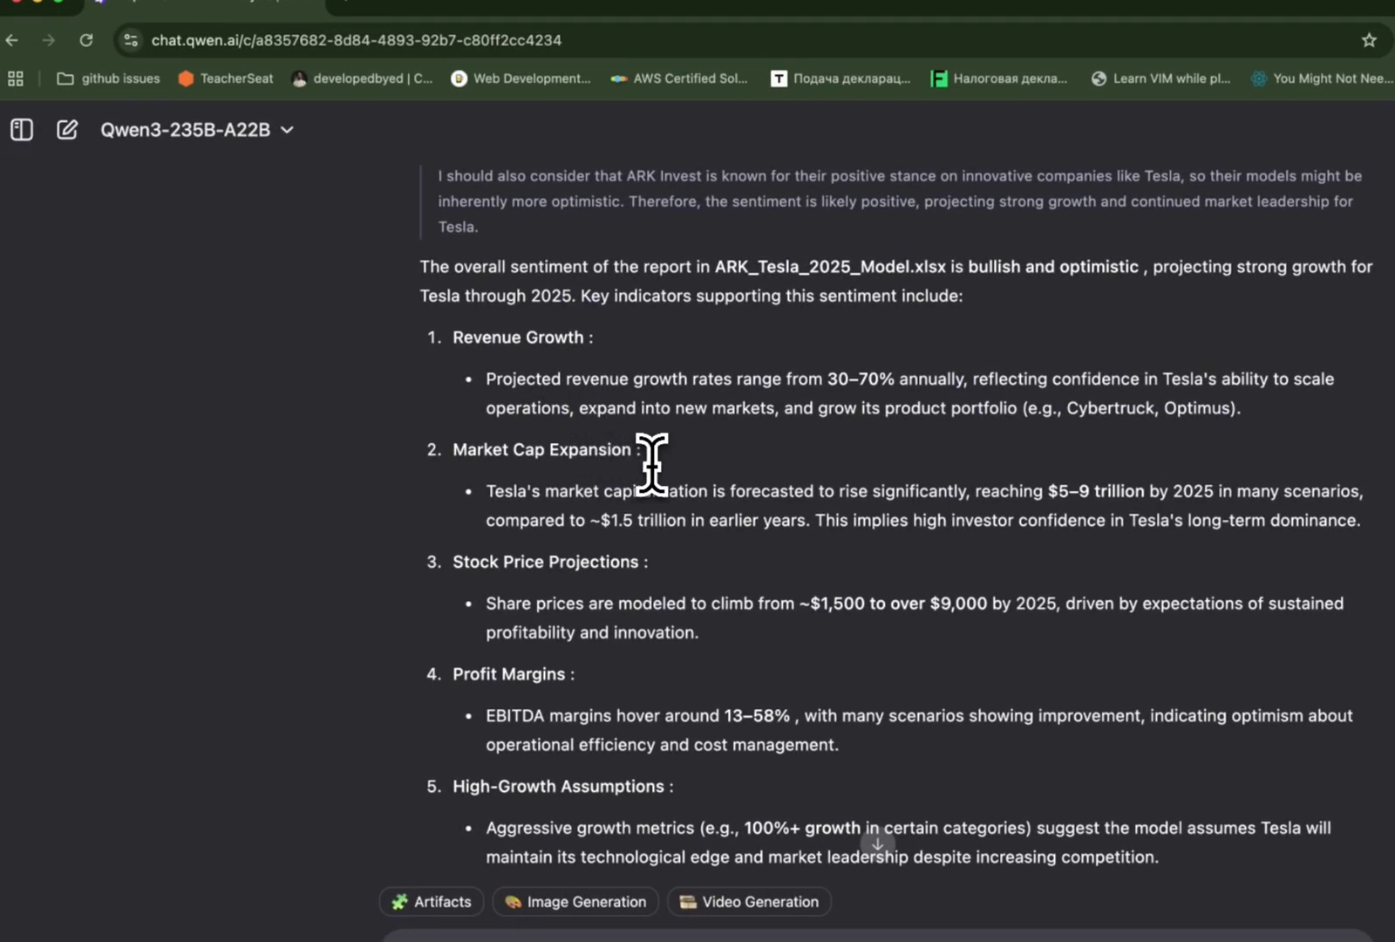
Send the follow-up question "do you think that the projected data is justified?" in the same chat.
scroll(652, 464, down, 2)
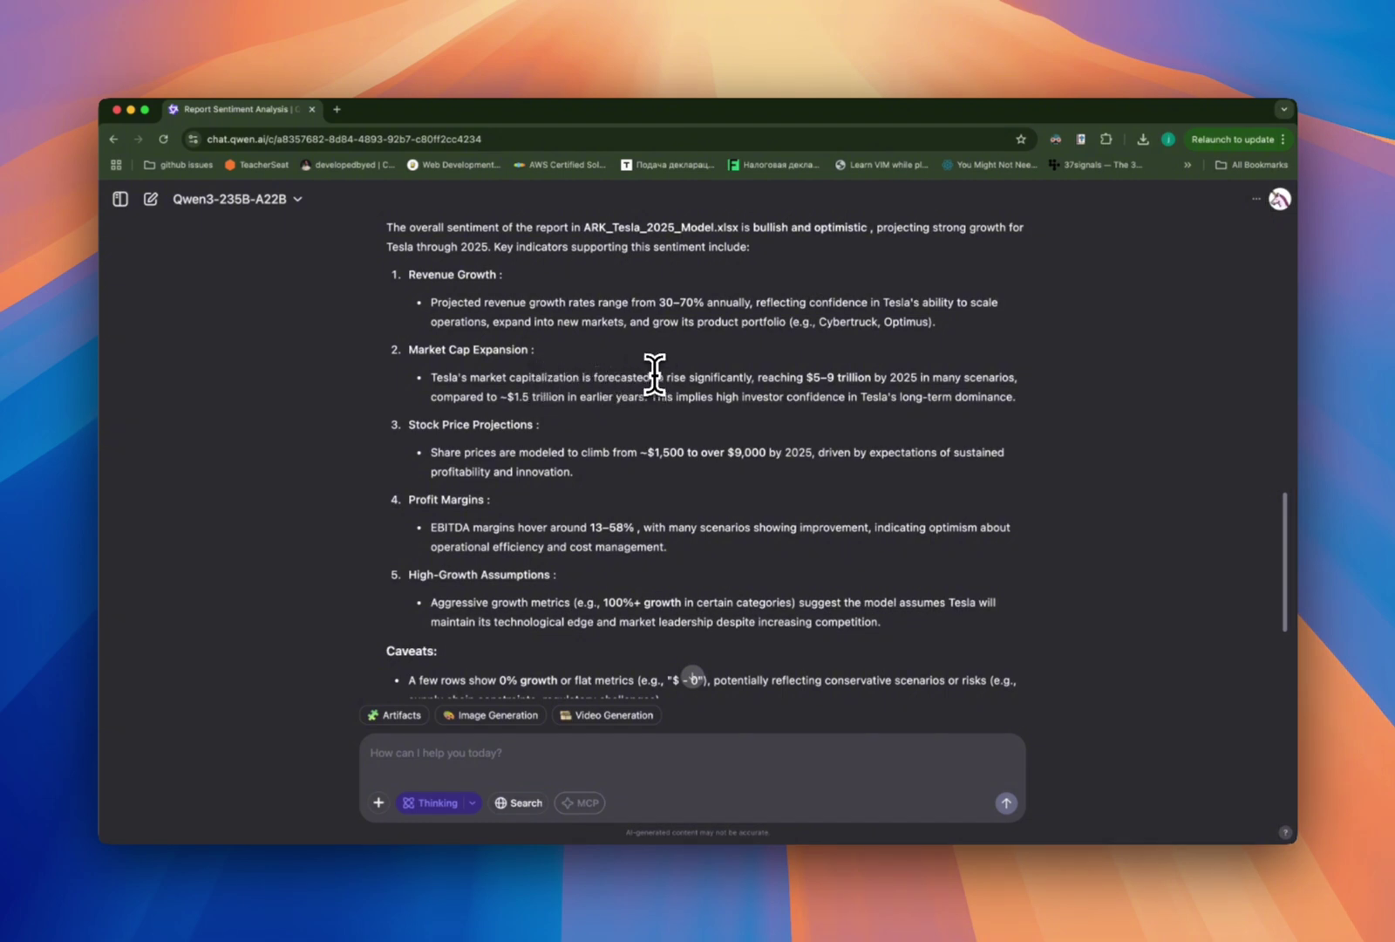
scroll(769, 379, down, 4)
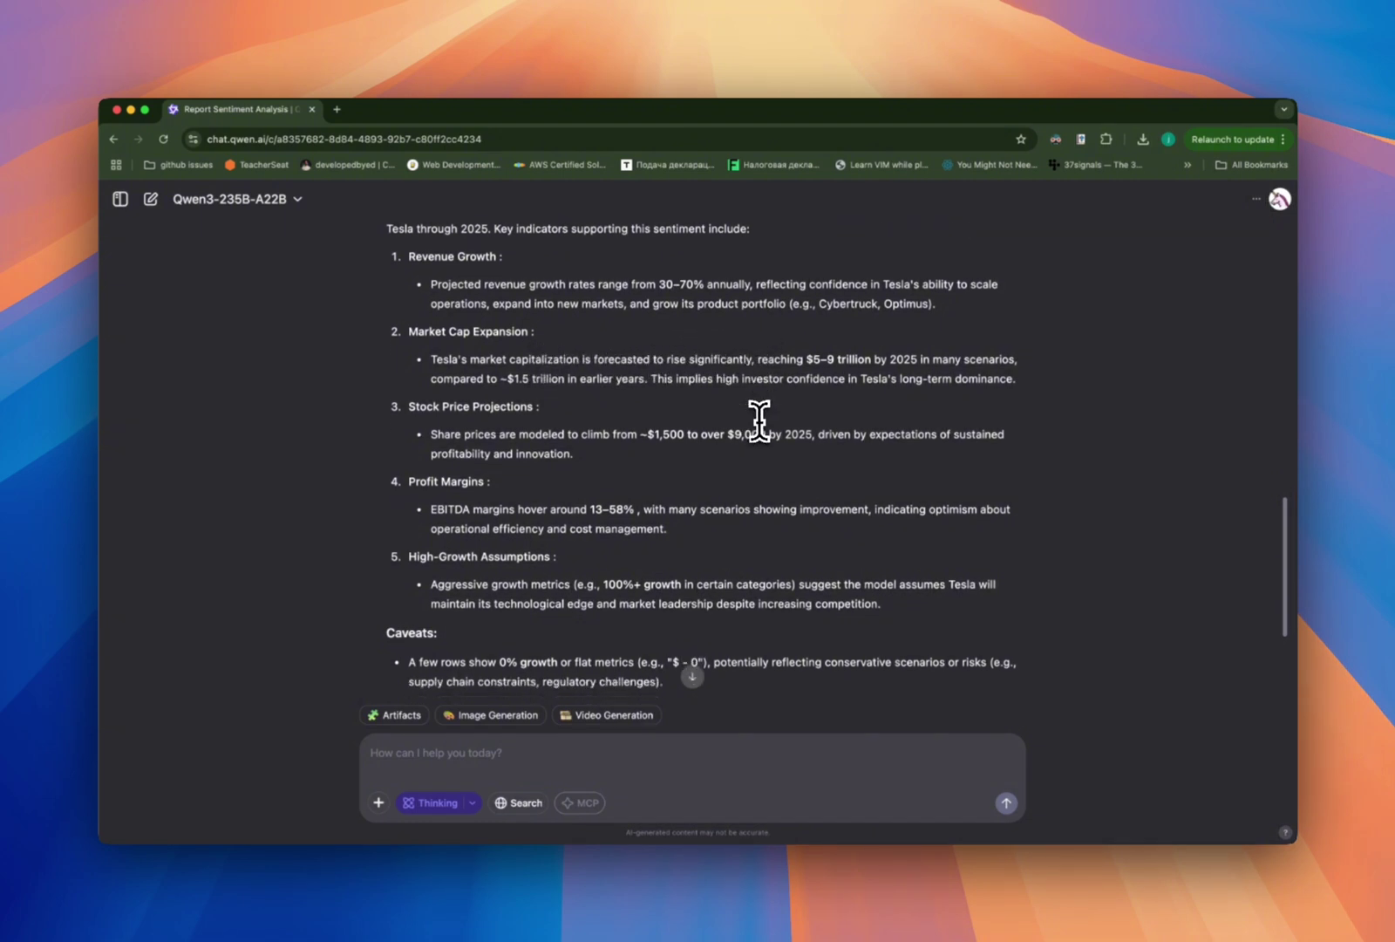
scroll(663, 495, down, 3)
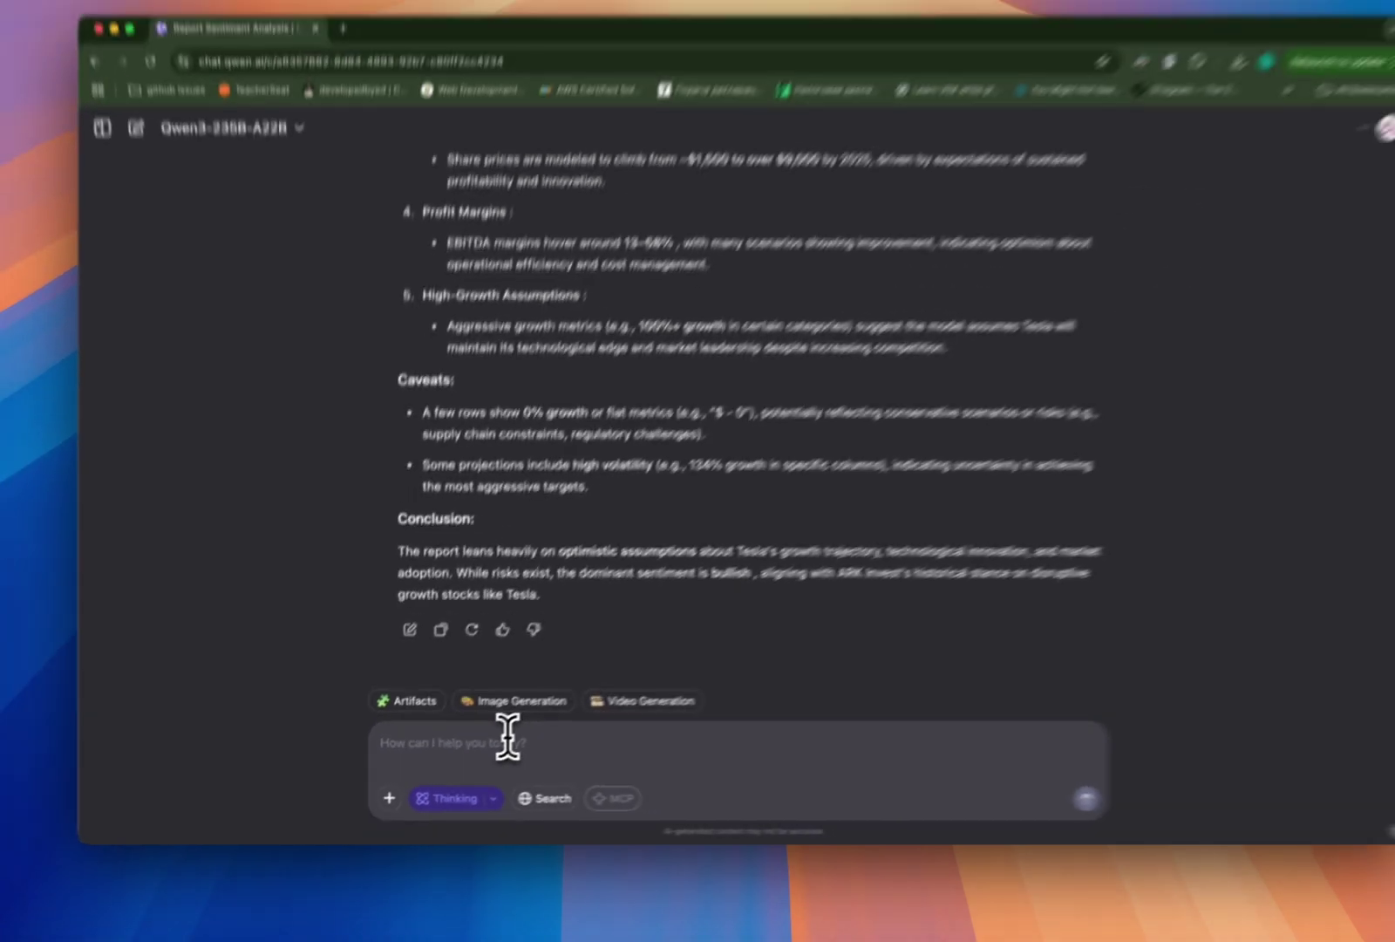
text(do)
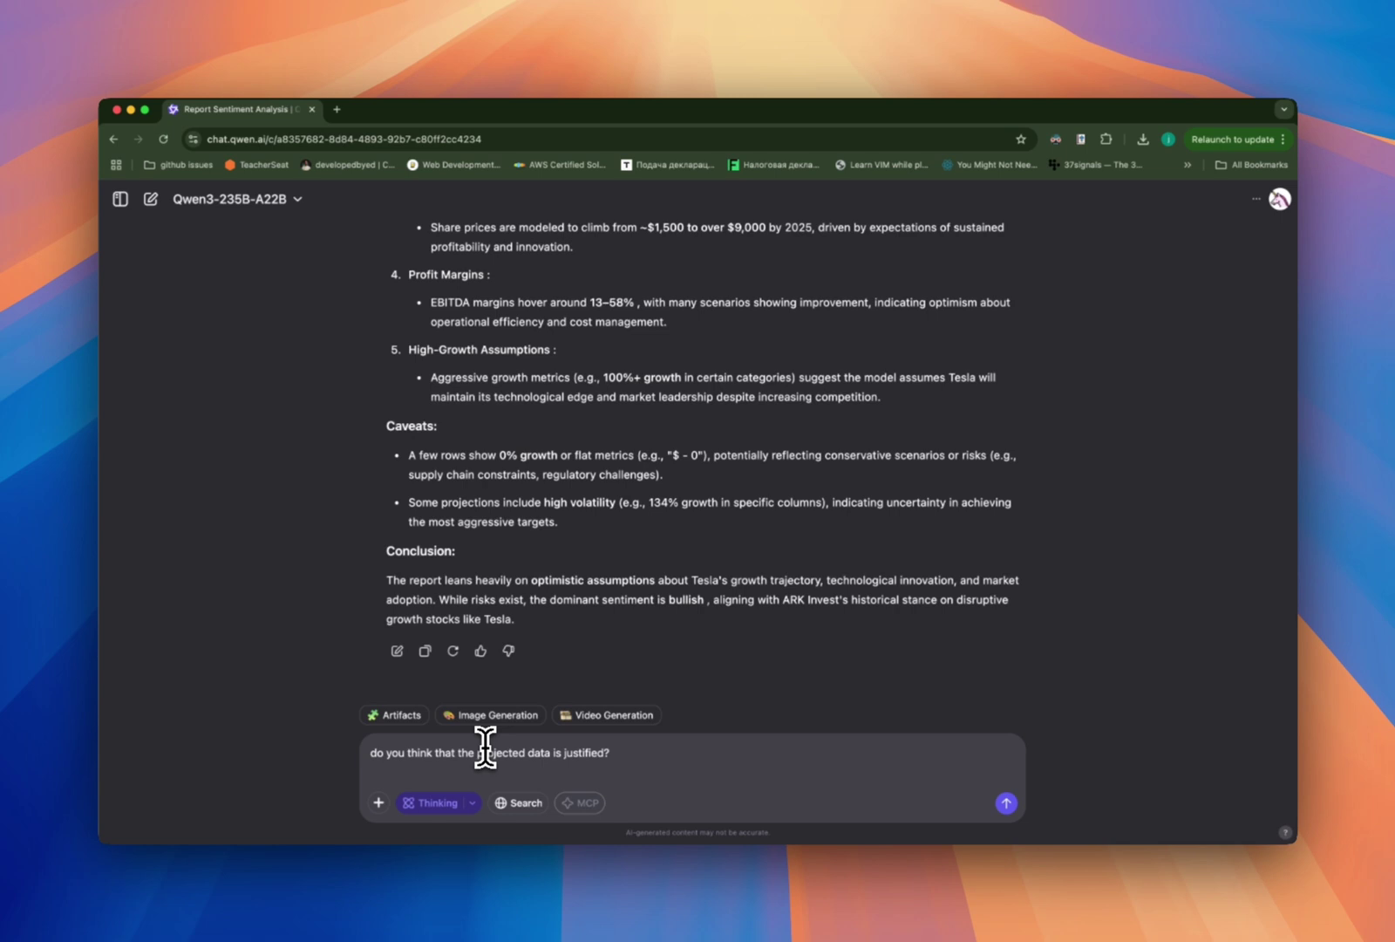
key(Return)
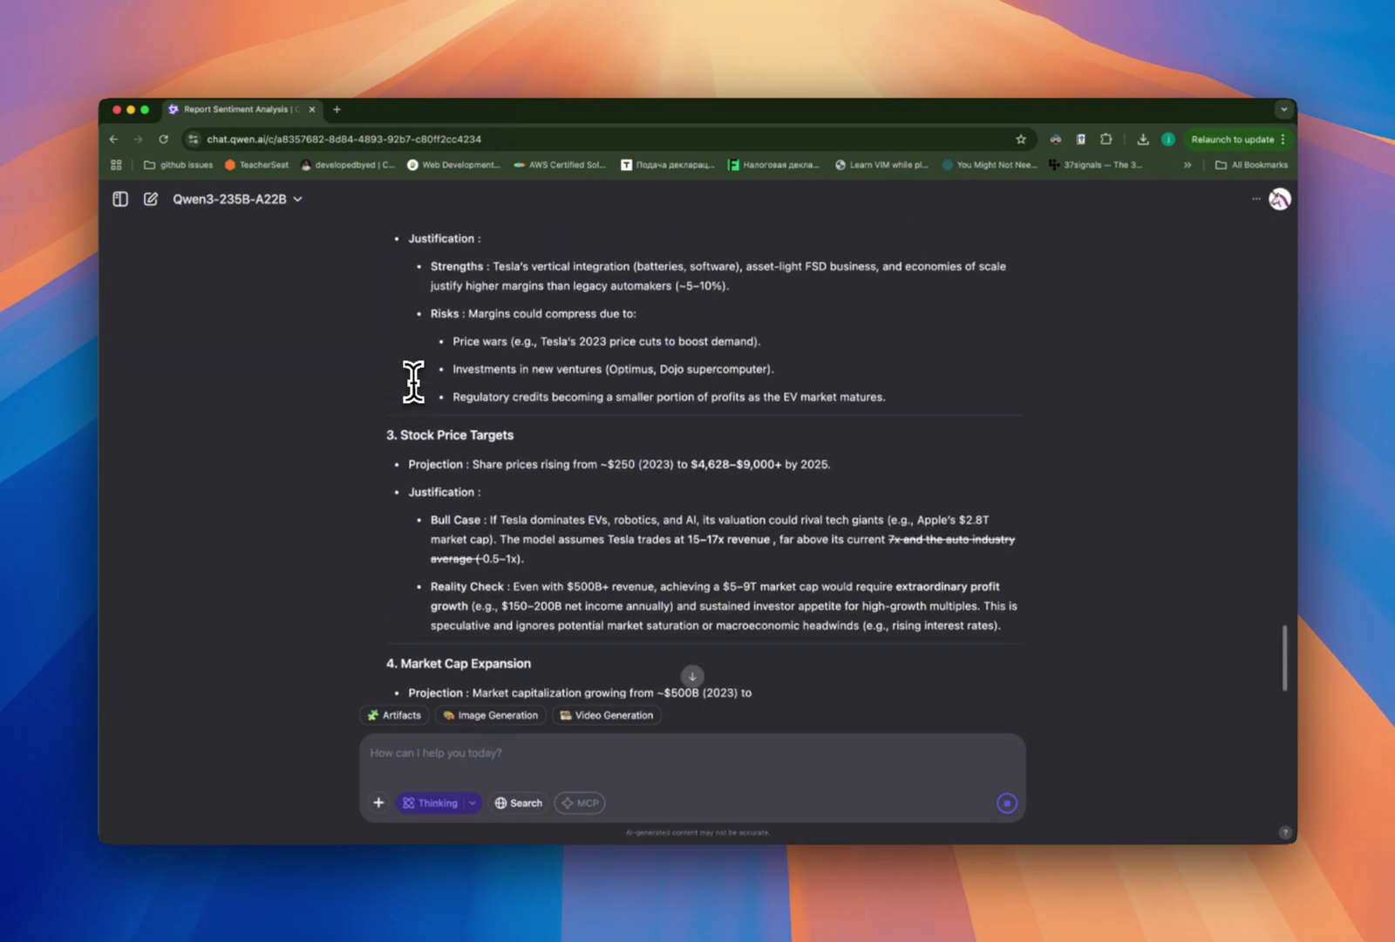
Examine the start of the follow-up answer, highlighting its remarks on extreme bullishness and the annual revenue growth projection.
scroll(413, 381, up, 5)
scroll(413, 381, up, 3)
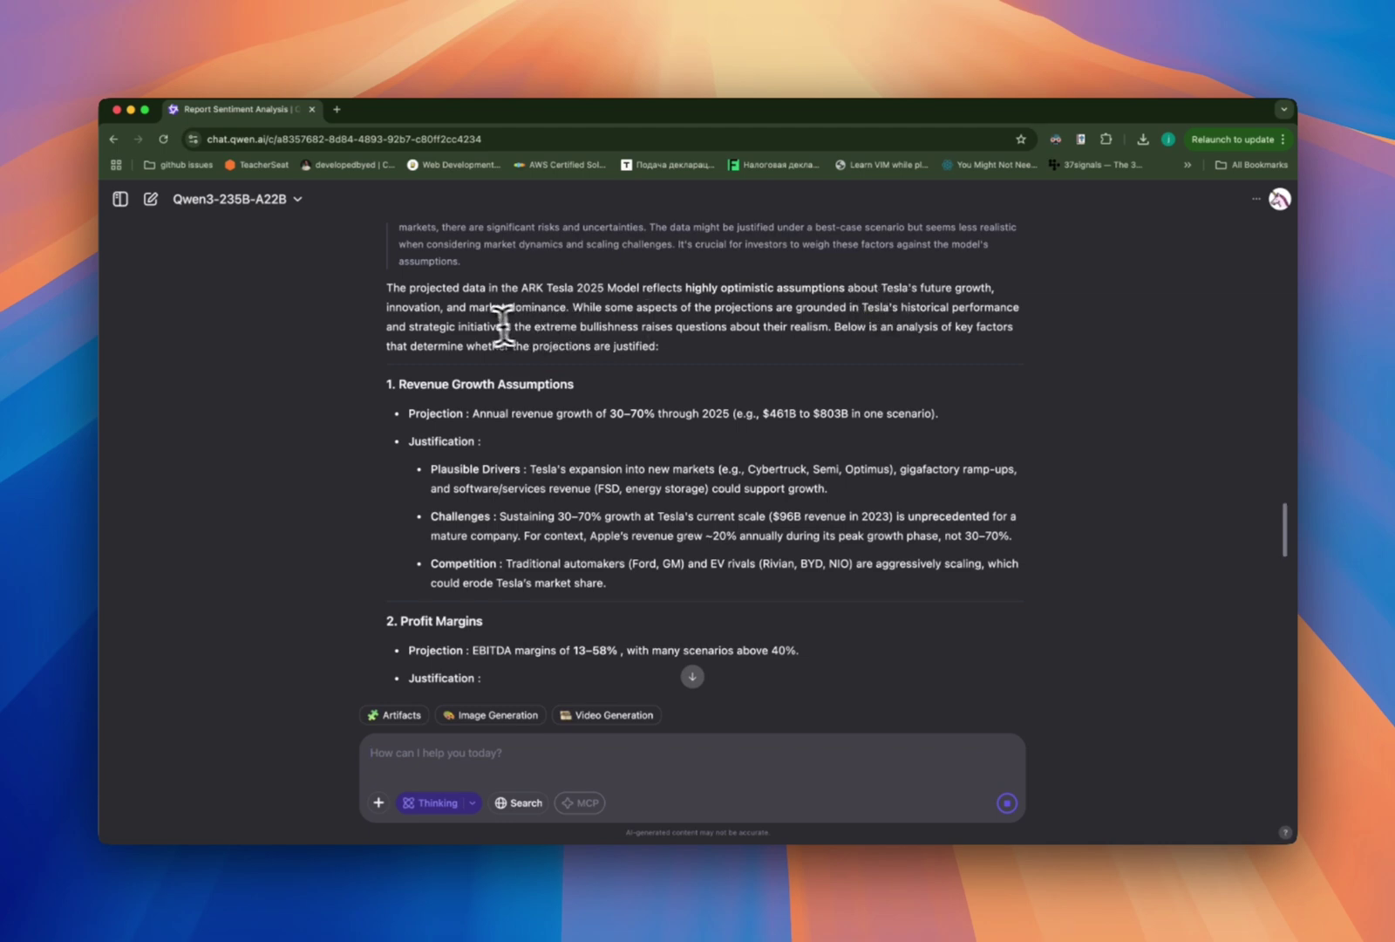
drag(511, 326, 602, 327)
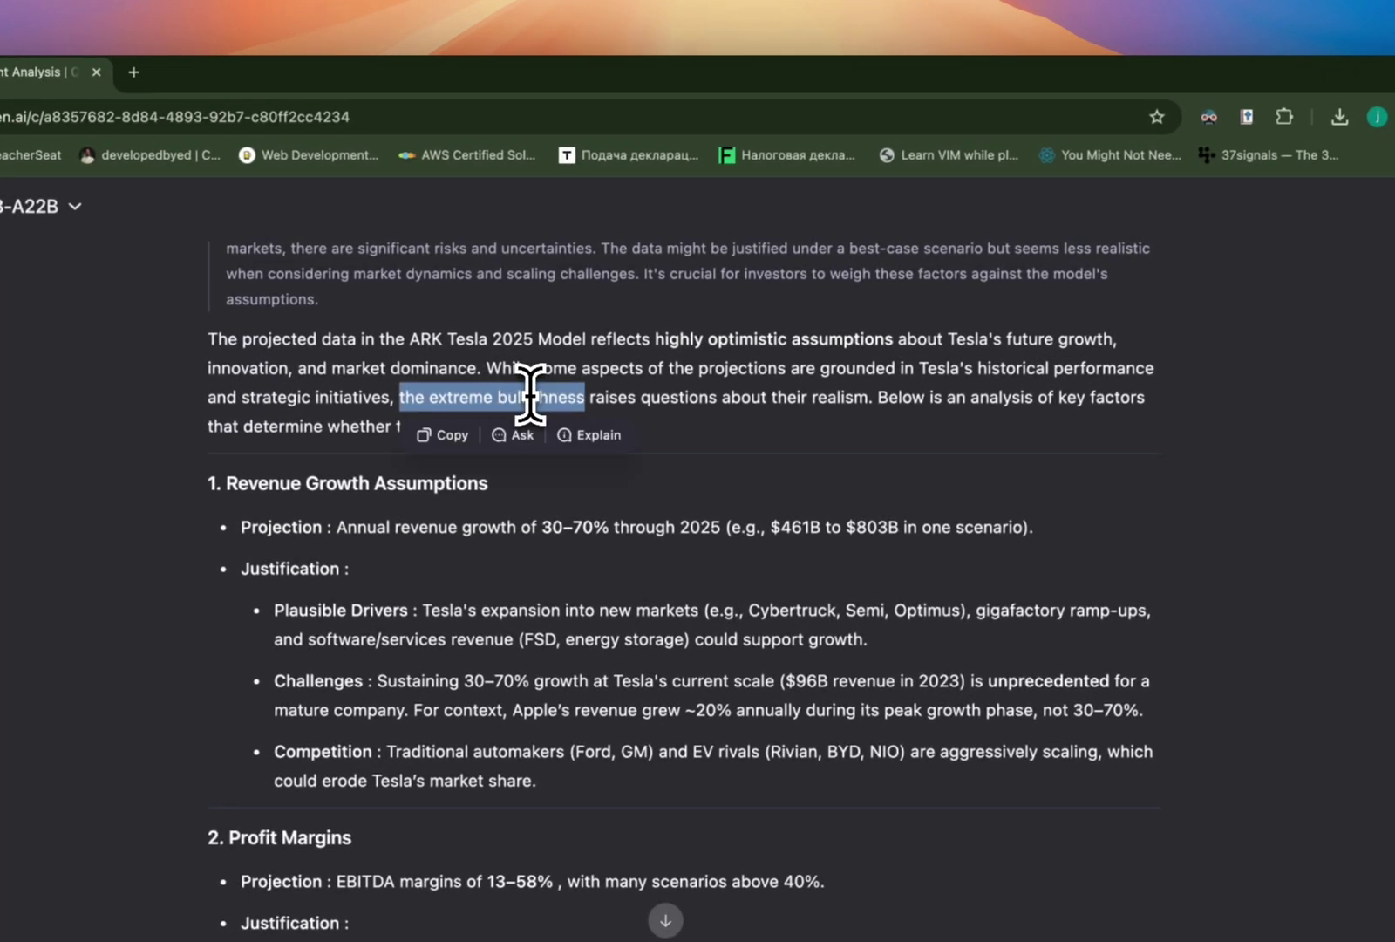
click(632, 394)
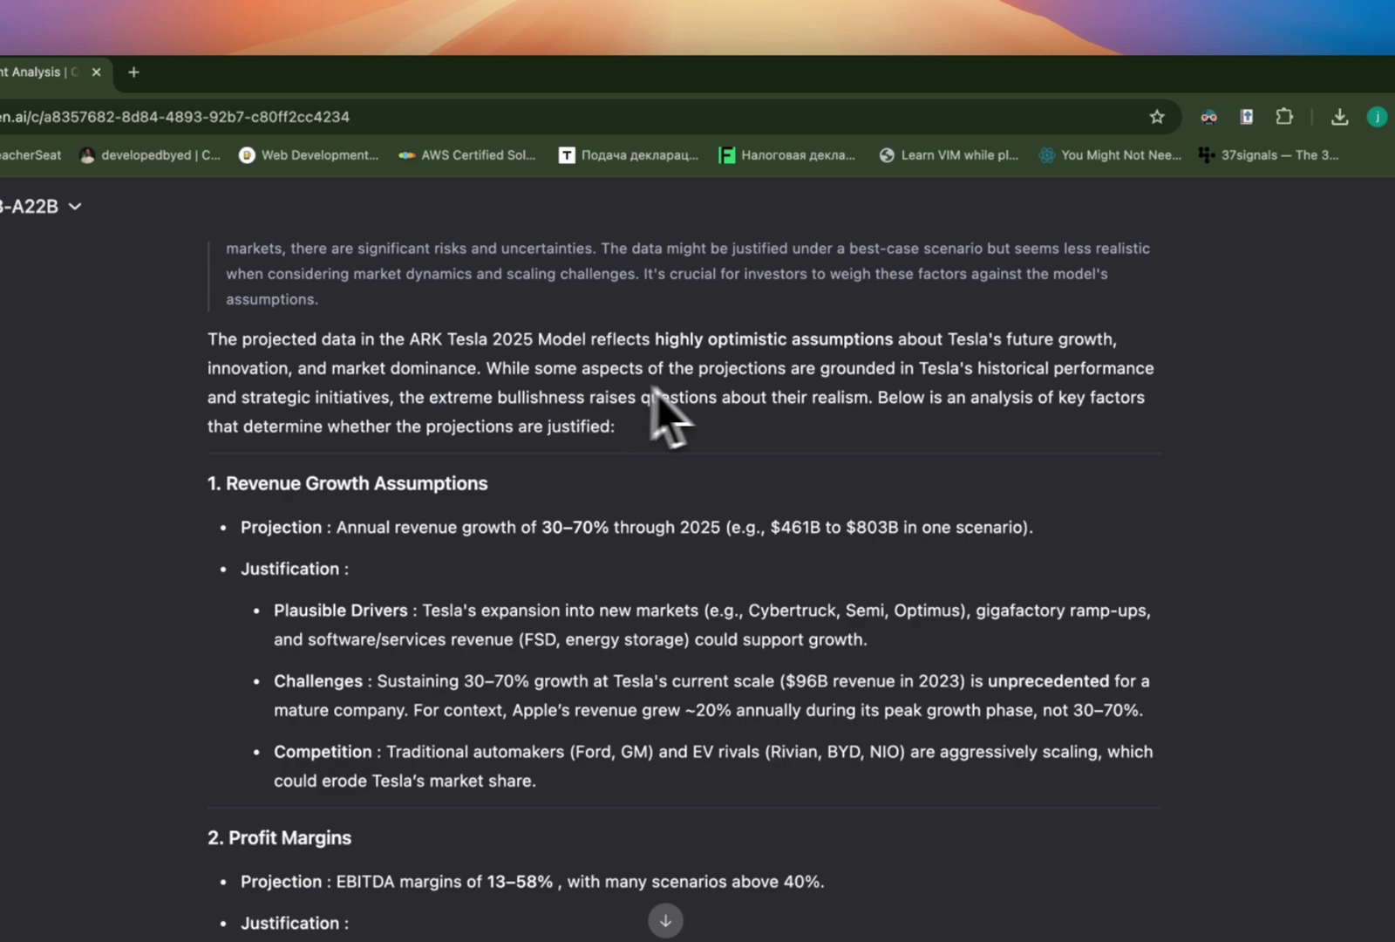
drag(869, 398, 498, 399)
click(861, 365)
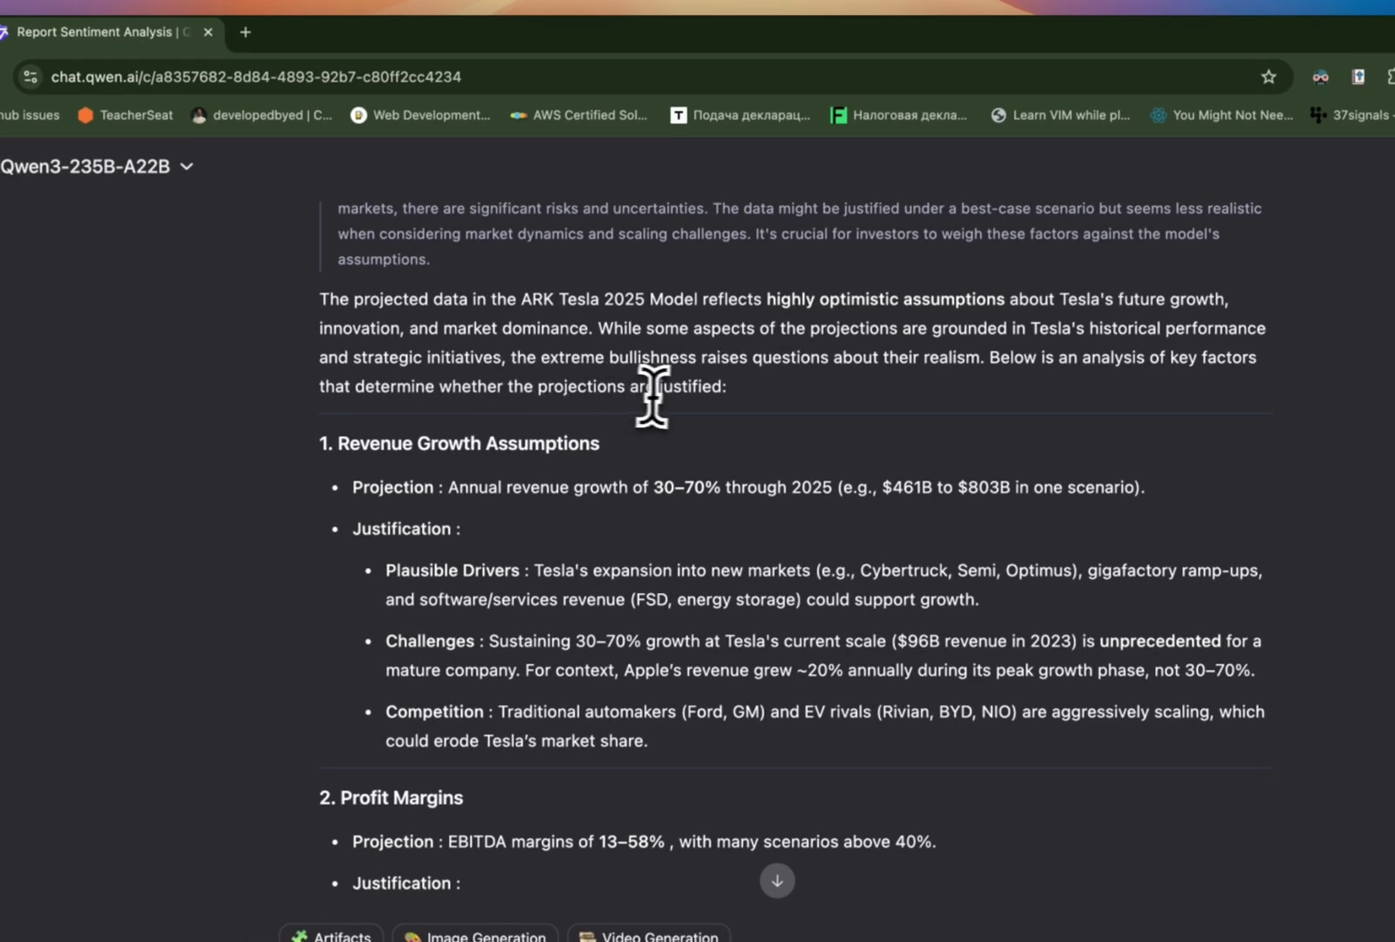
scroll(642, 453, down, 1)
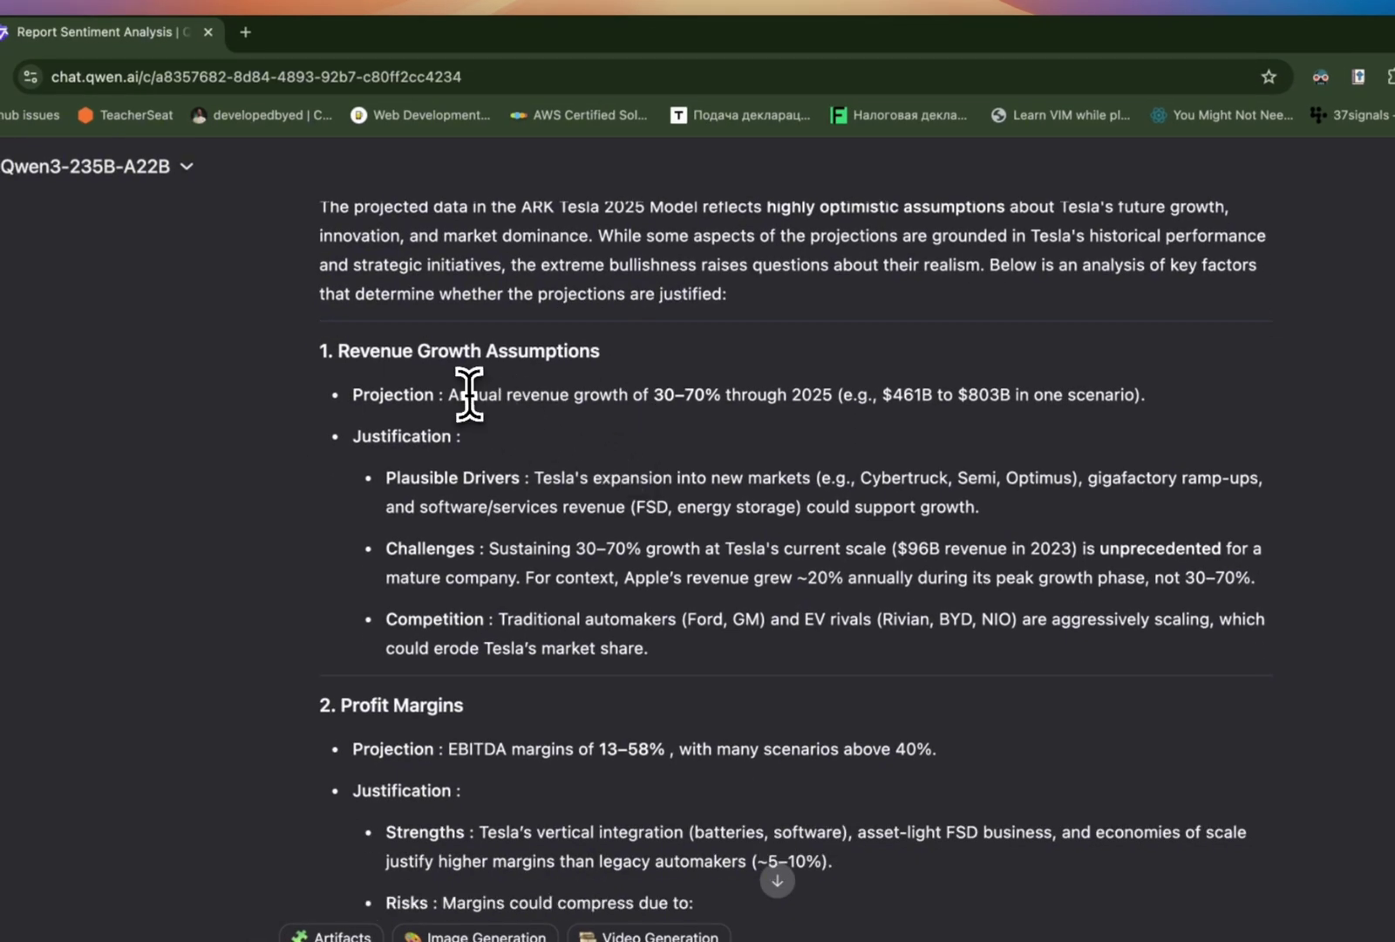
drag(450, 394, 685, 394)
scroll(698, 410, down, 1)
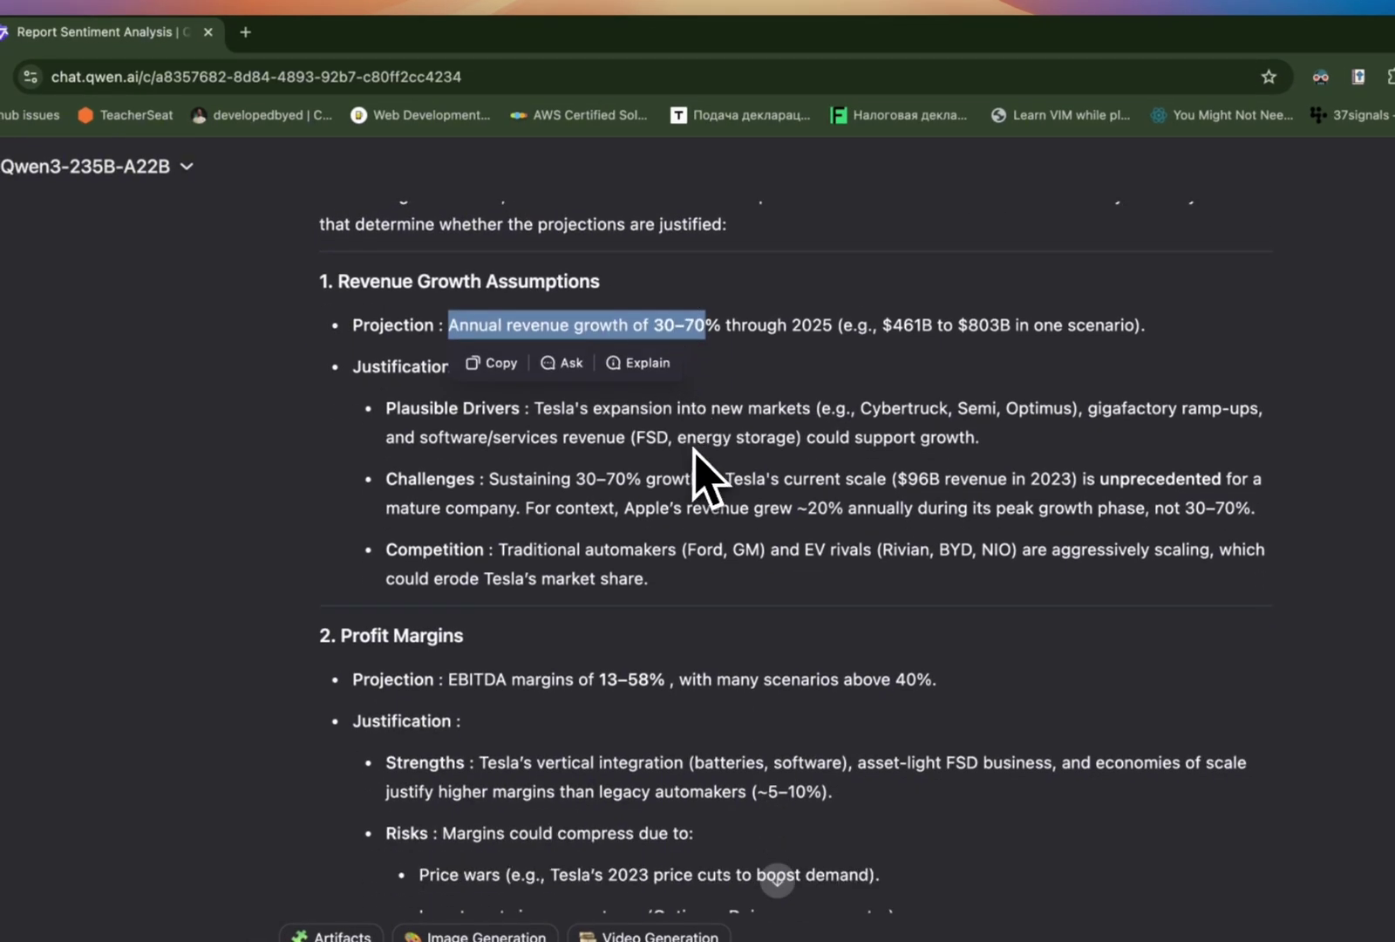
Examine the Revenue Growth Assumptions section, highlighting Tesla's expansion as a plausible driver, the challenge of sustaining growth, and Apple's comparison rate.
click(713, 480)
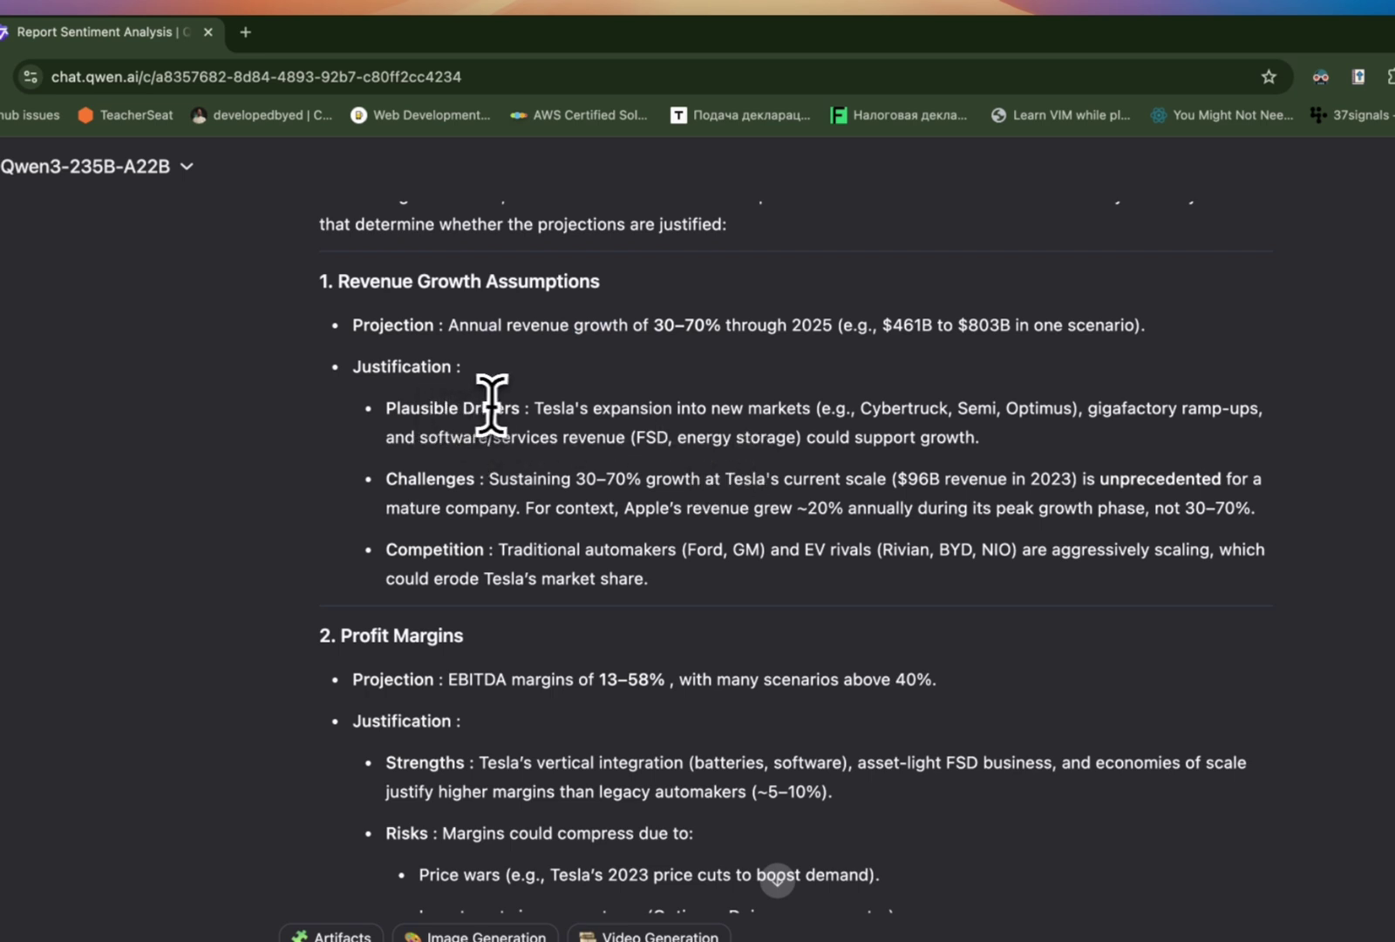
drag(534, 408, 669, 408)
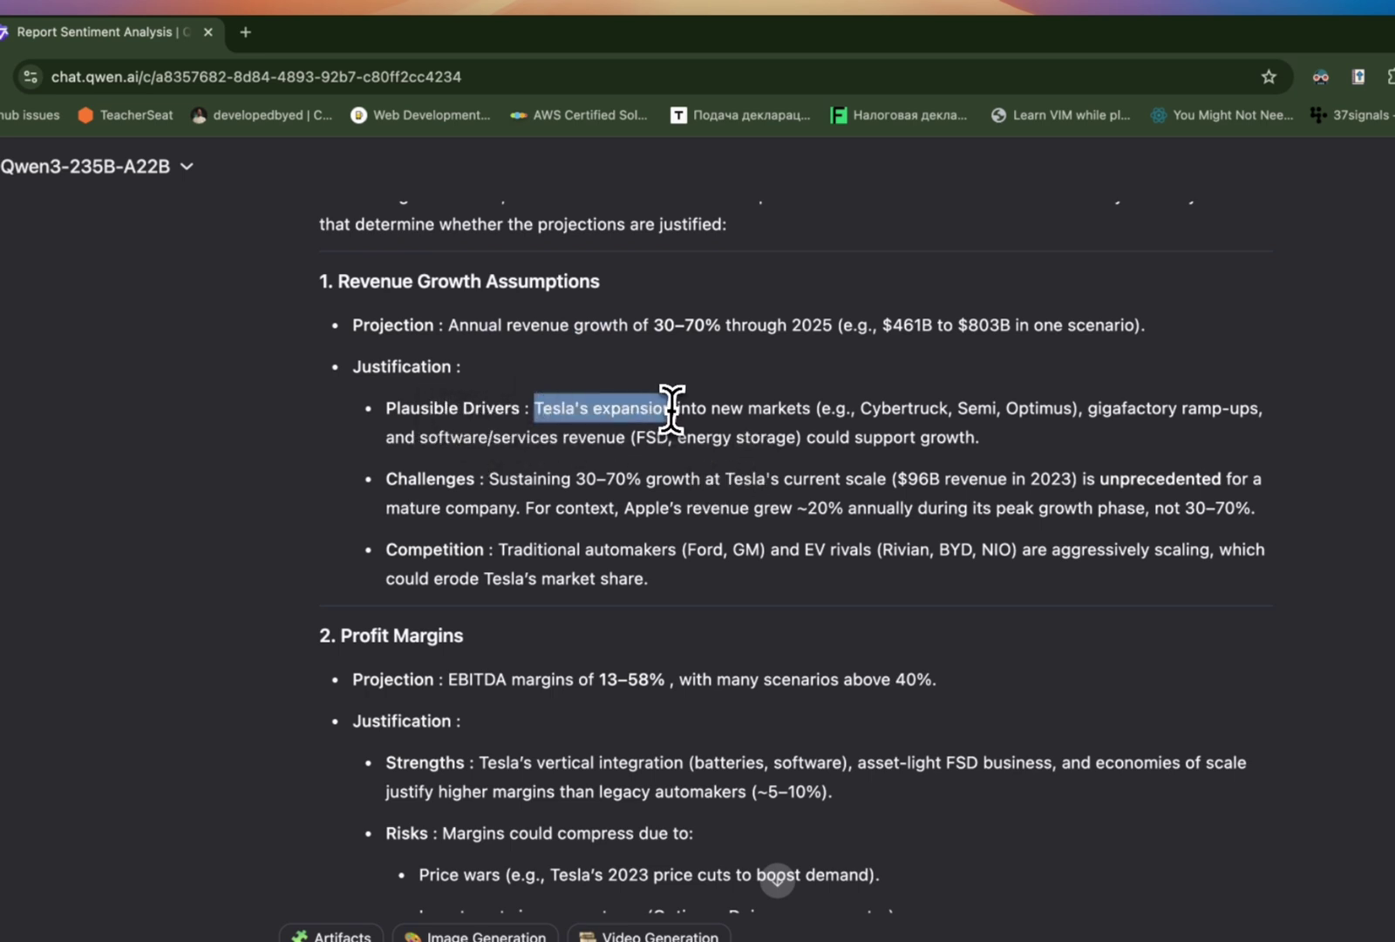
click(737, 403)
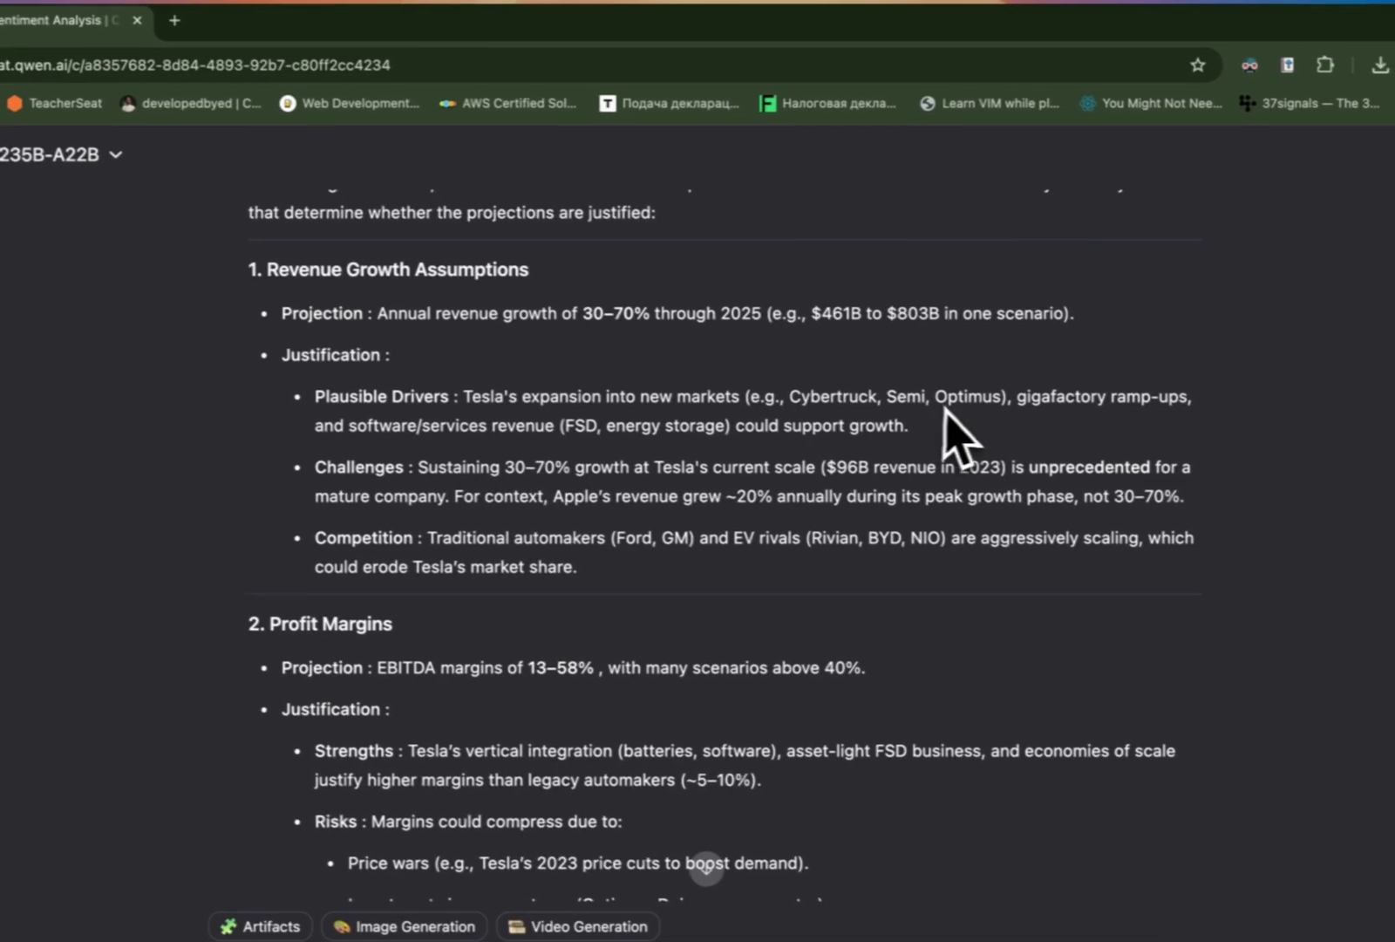
scroll(540, 496, down, 1)
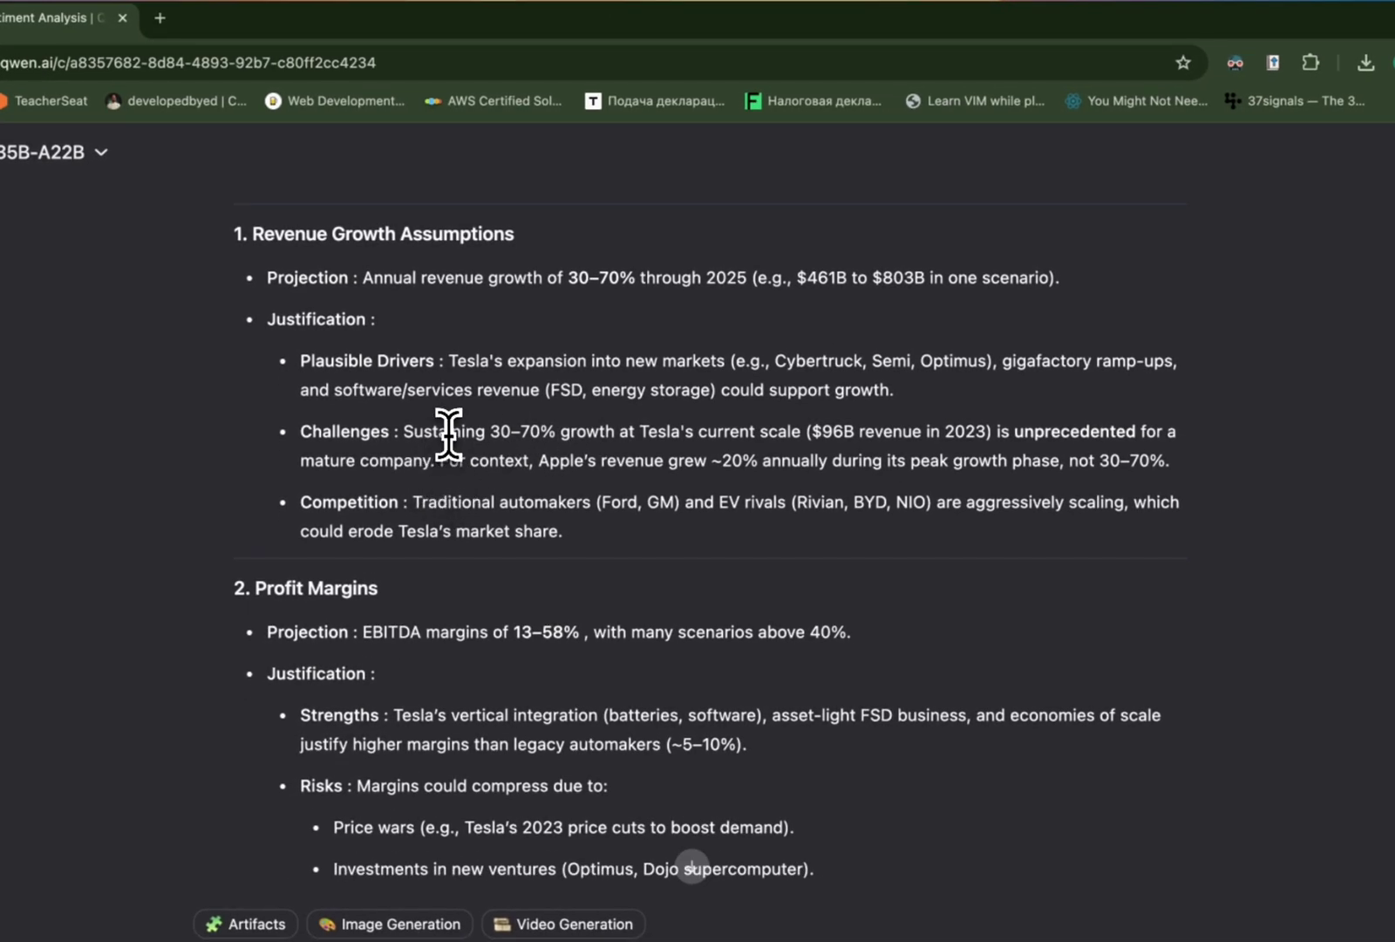
drag(403, 430, 755, 434)
click(755, 433)
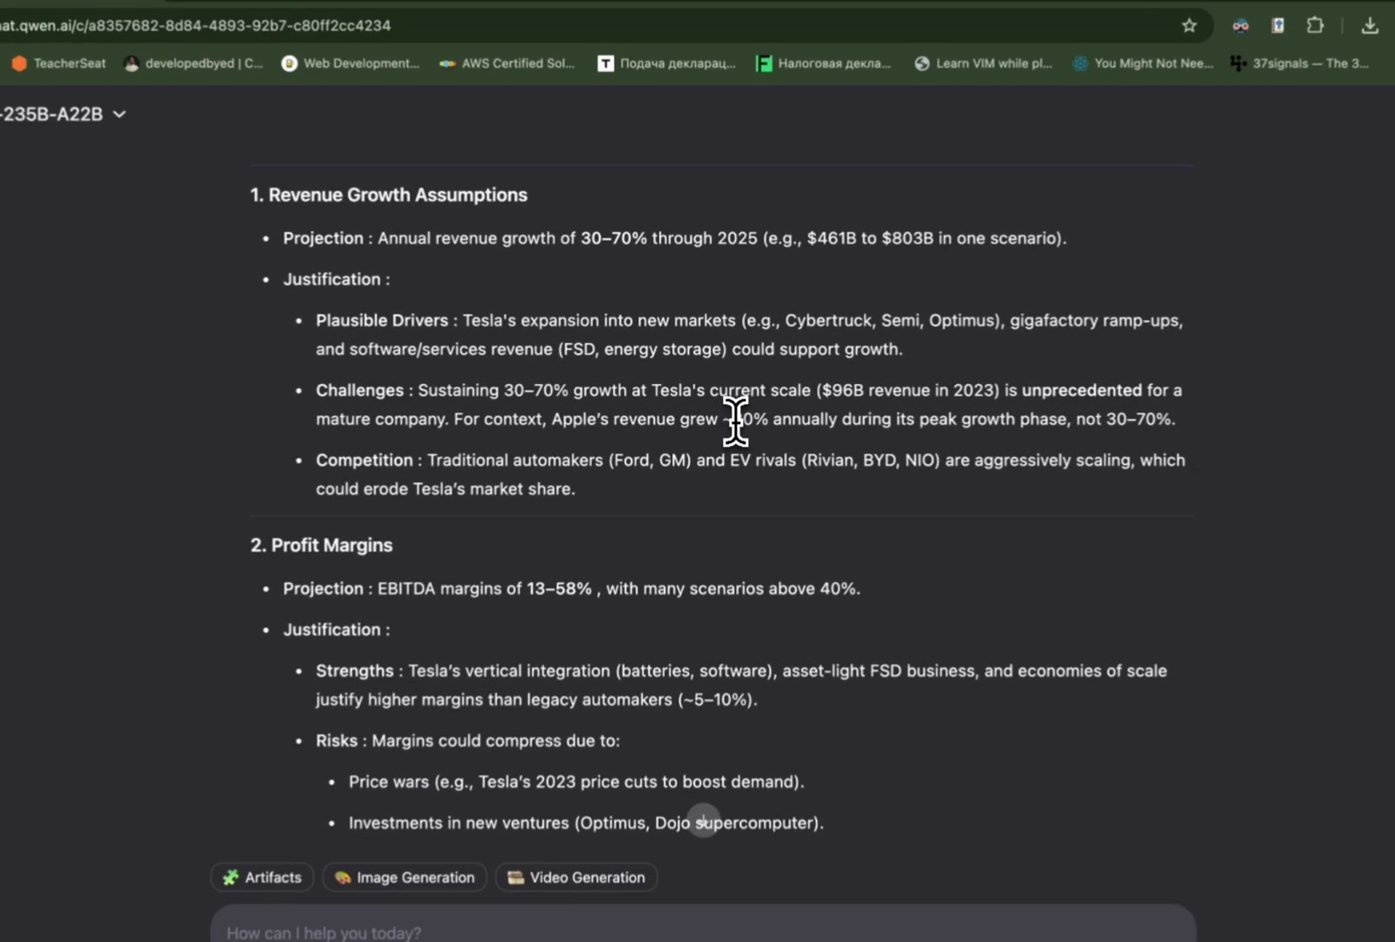
drag(712, 404, 781, 404)
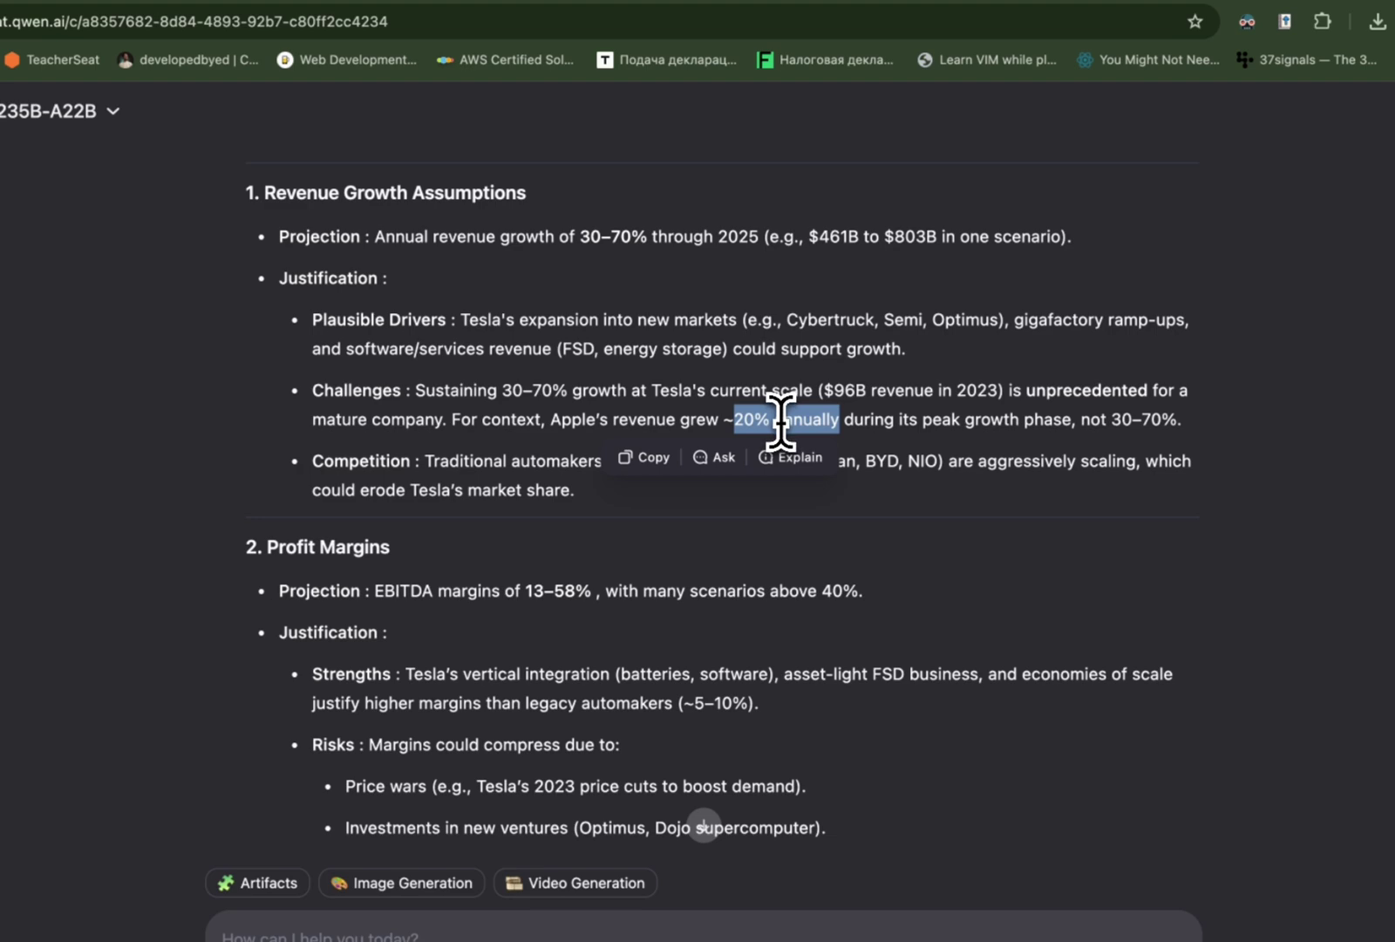
click(842, 421)
Examine the Competition point under Revenue Growth Assumptions, highlighting the possible erosion of Tesla's market share and the rival BYD.
scroll(610, 467, down, 1)
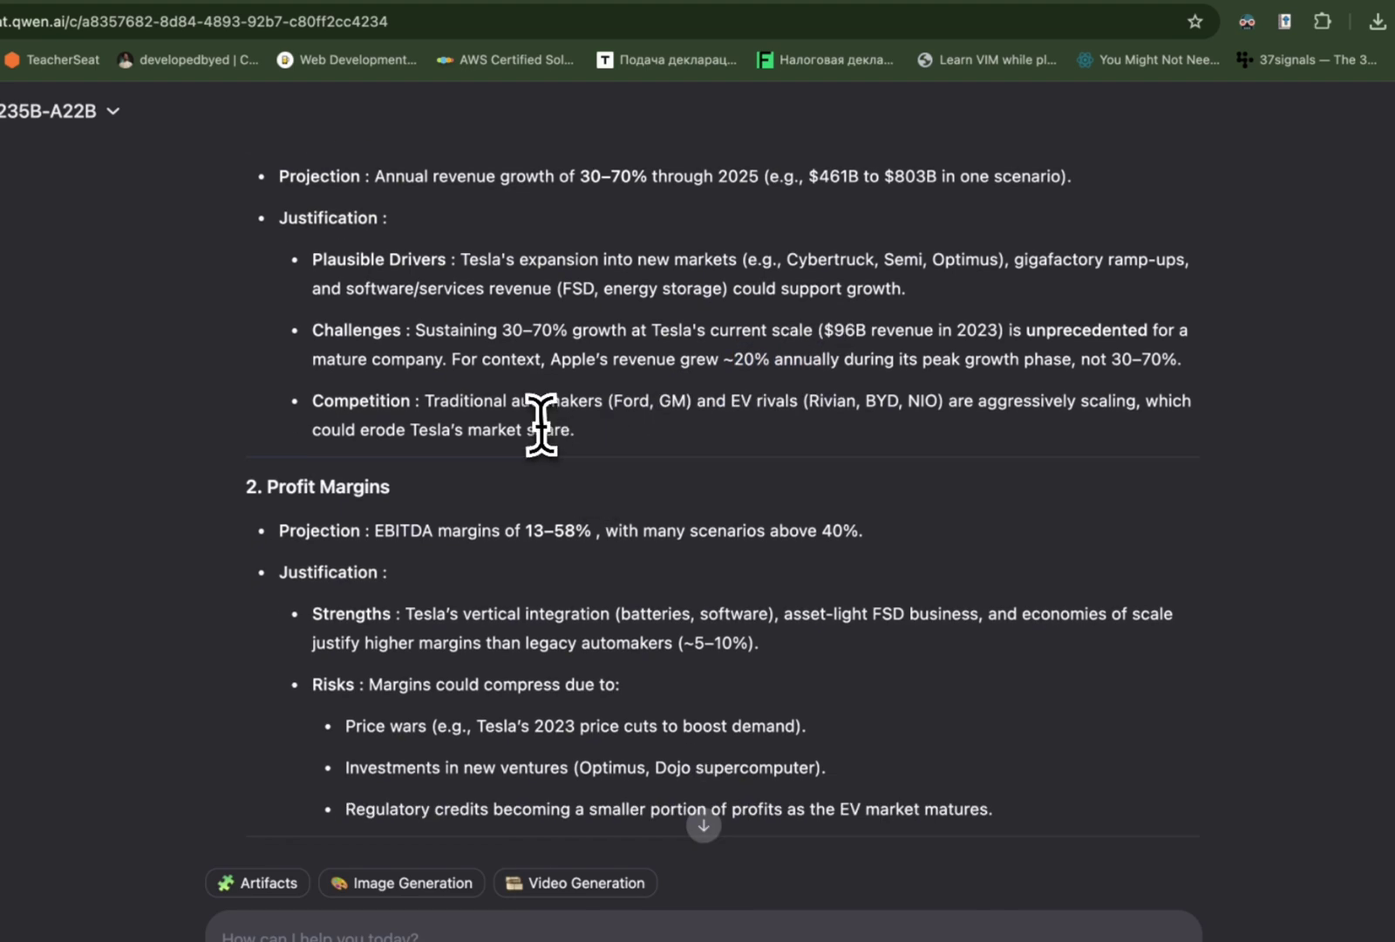
scroll(594, 449, down, 1)
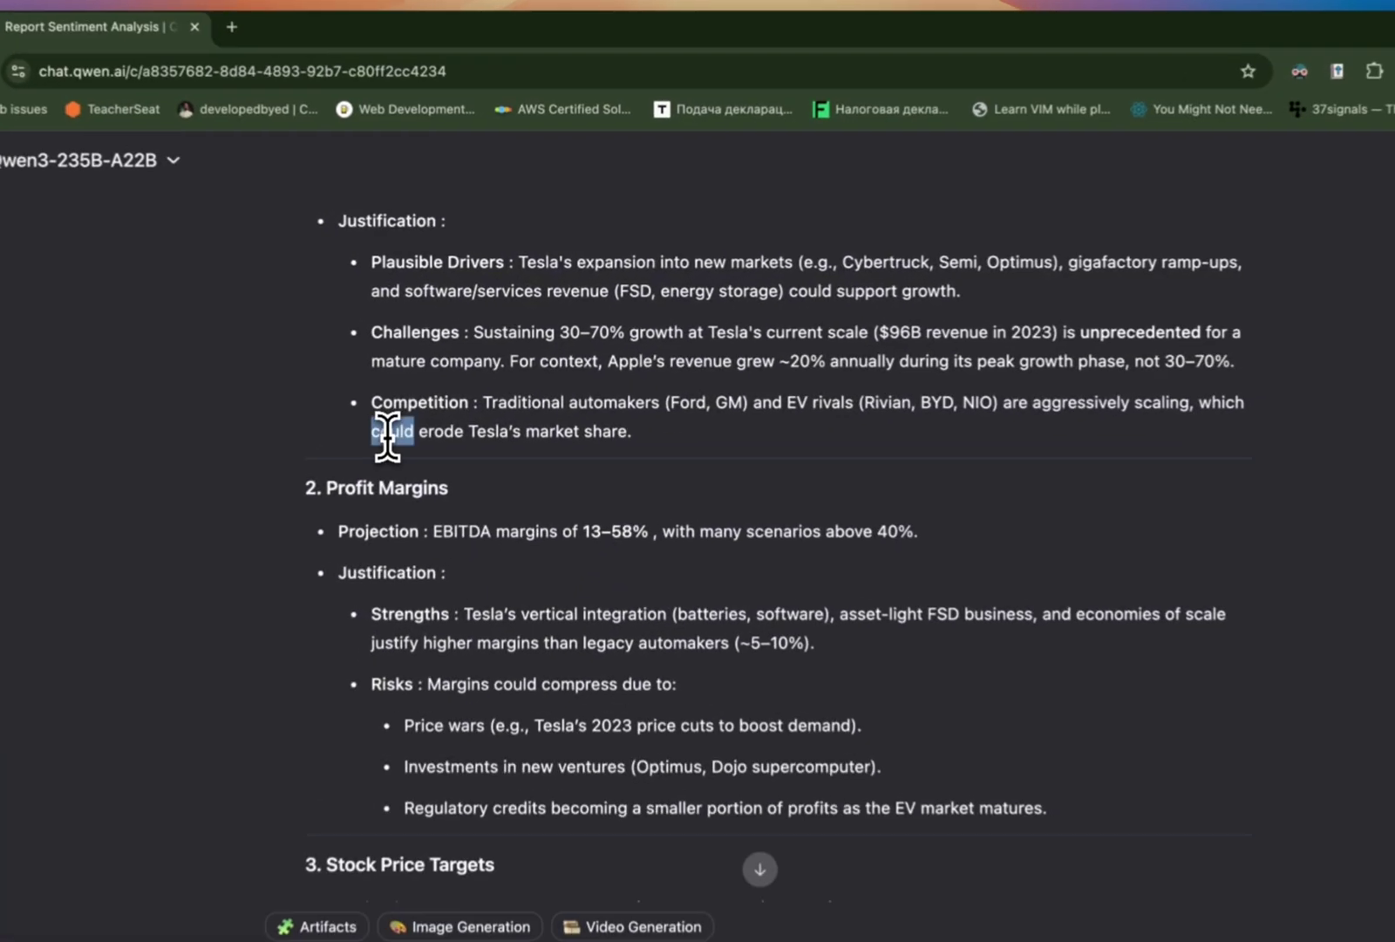
drag(430, 390, 607, 388)
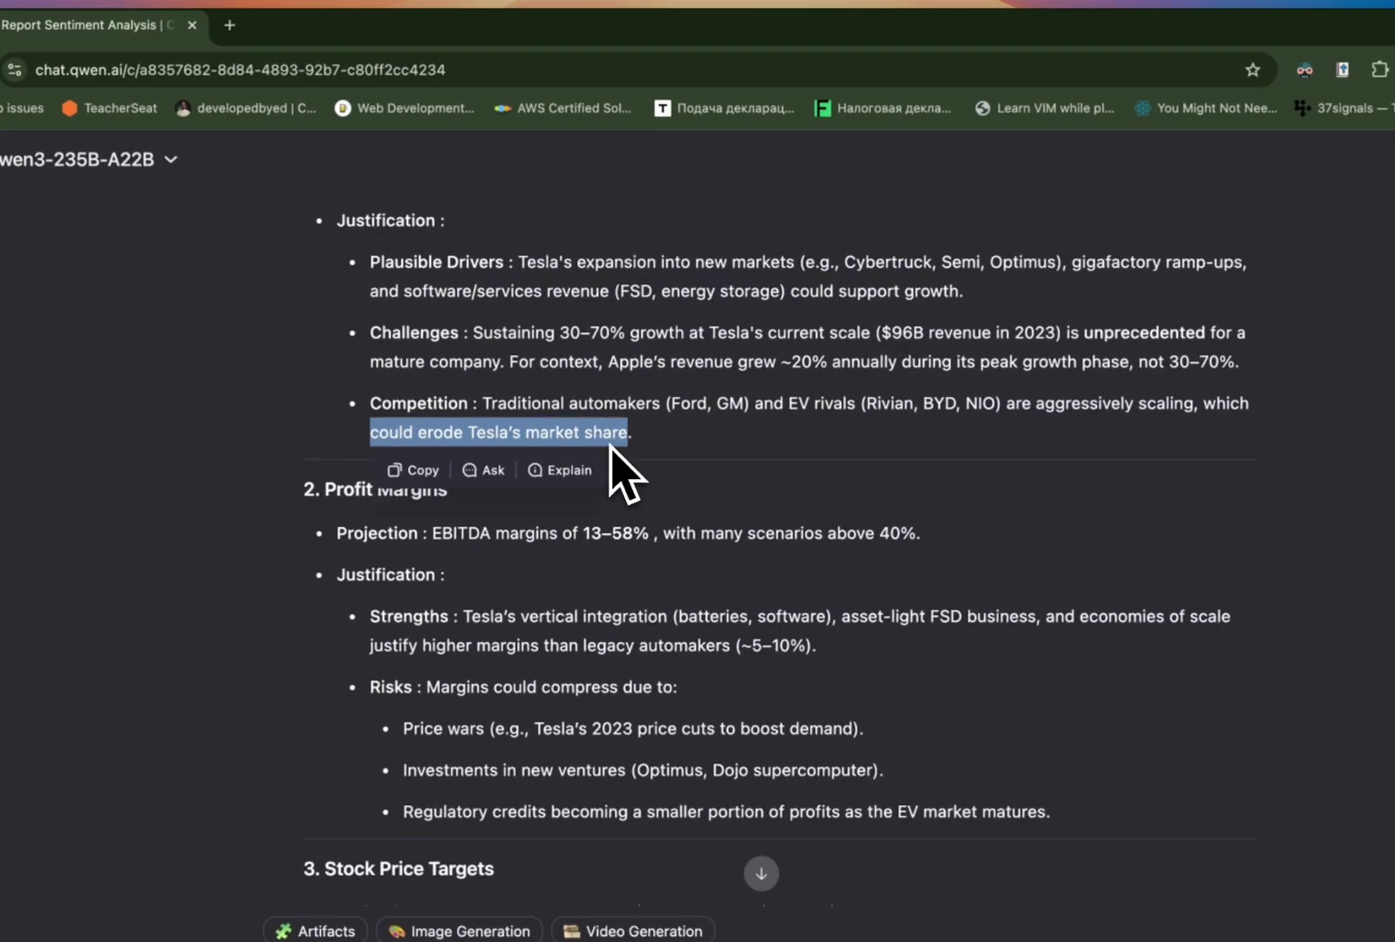
click(665, 445)
scroll(682, 482, down, 1)
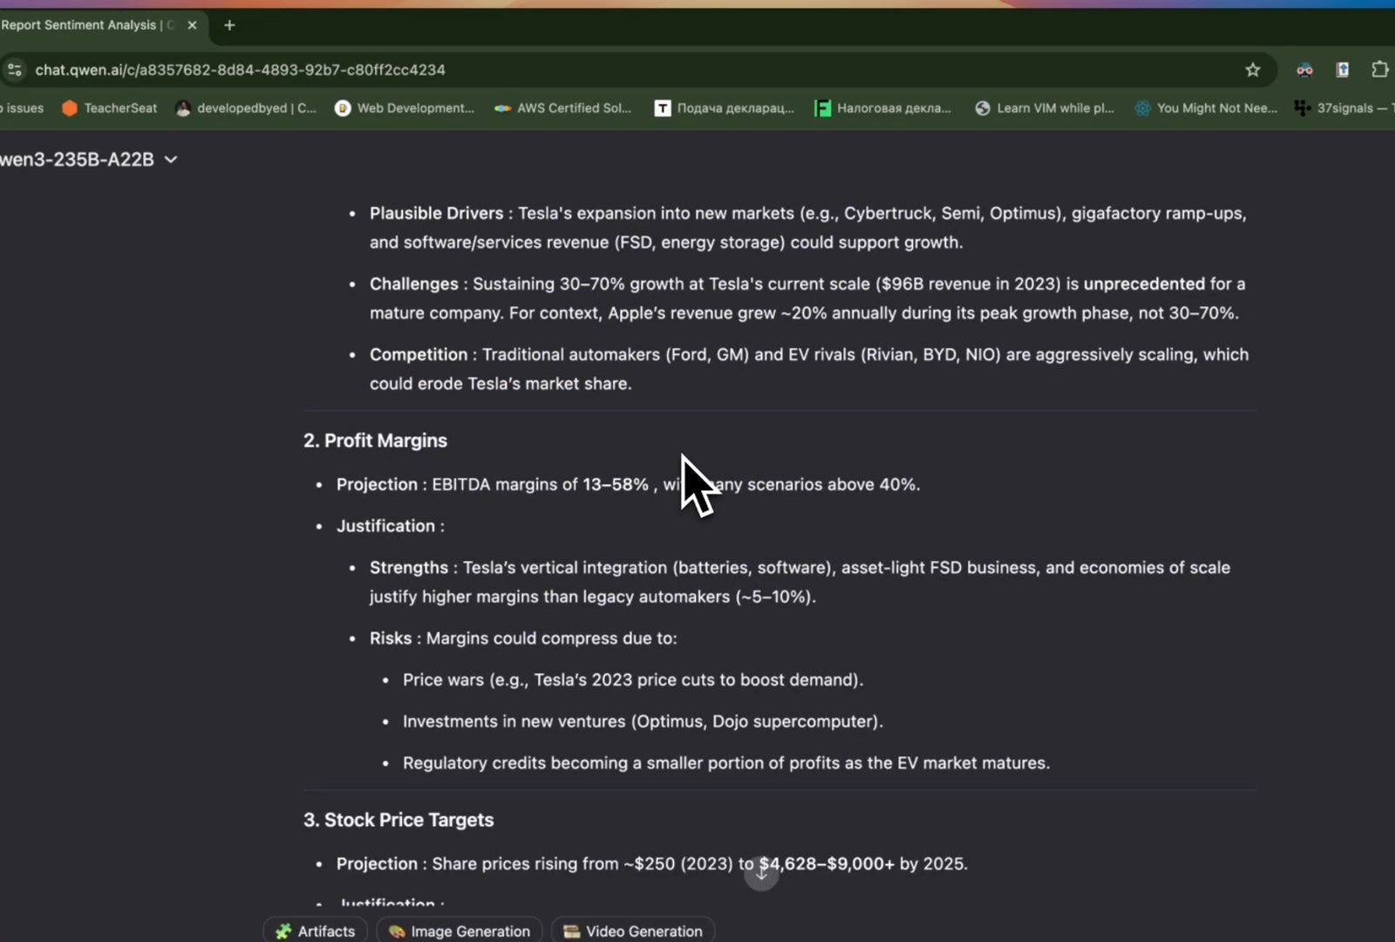
double_click(939, 355)
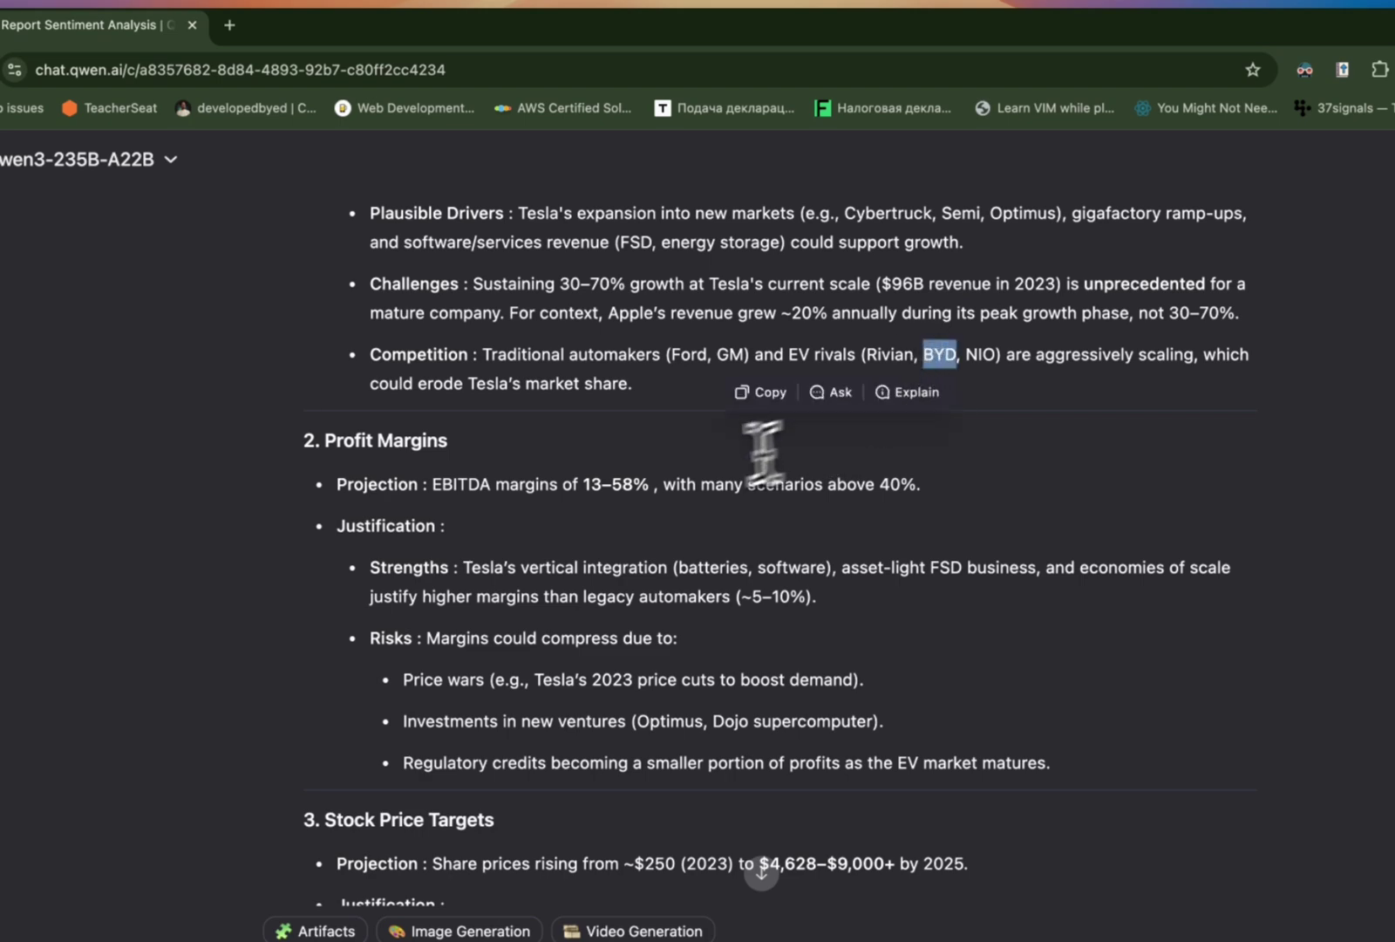
scroll(697, 475, down, 1)
Examine the Profit Margins section, highlighting its vertical integration strength and the risk of margin compression.
click(614, 478)
scroll(636, 506, down, 2)
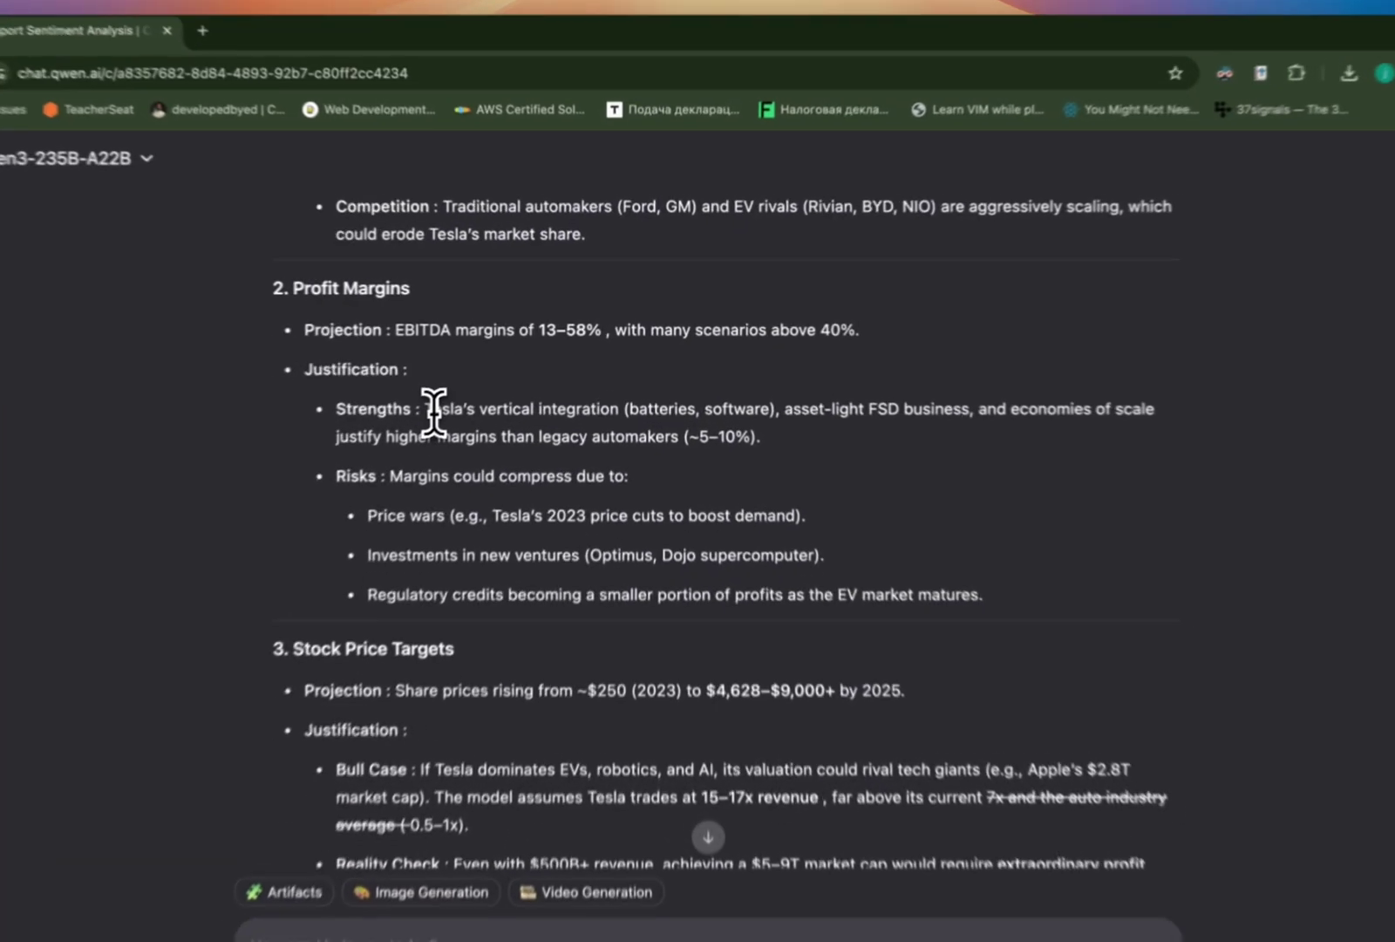
drag(496, 379, 613, 377)
click(613, 377)
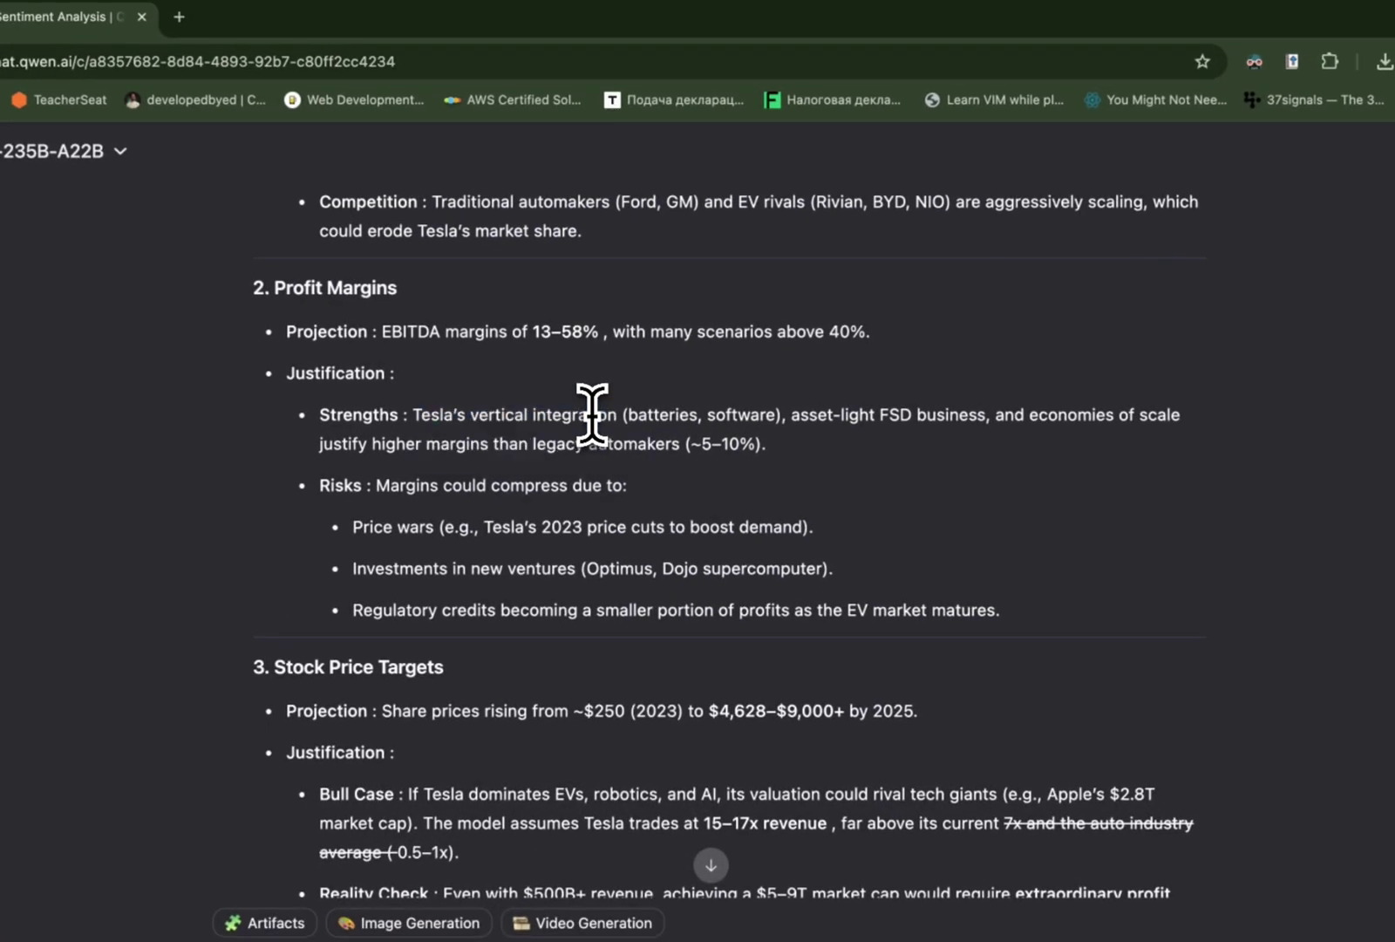
scroll(586, 505, down, 1)
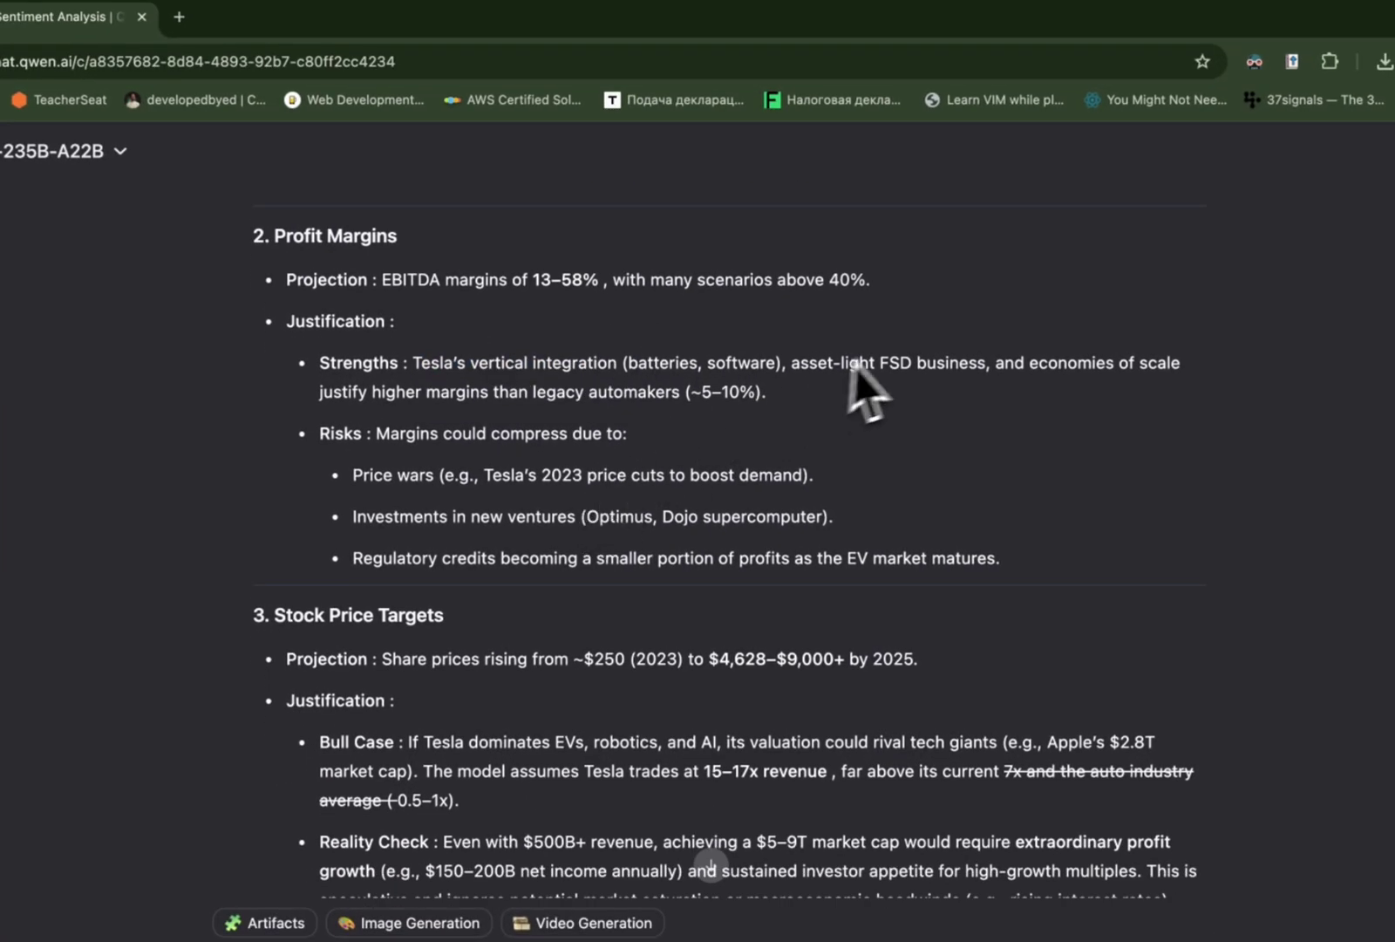
drag(410, 440, 602, 439)
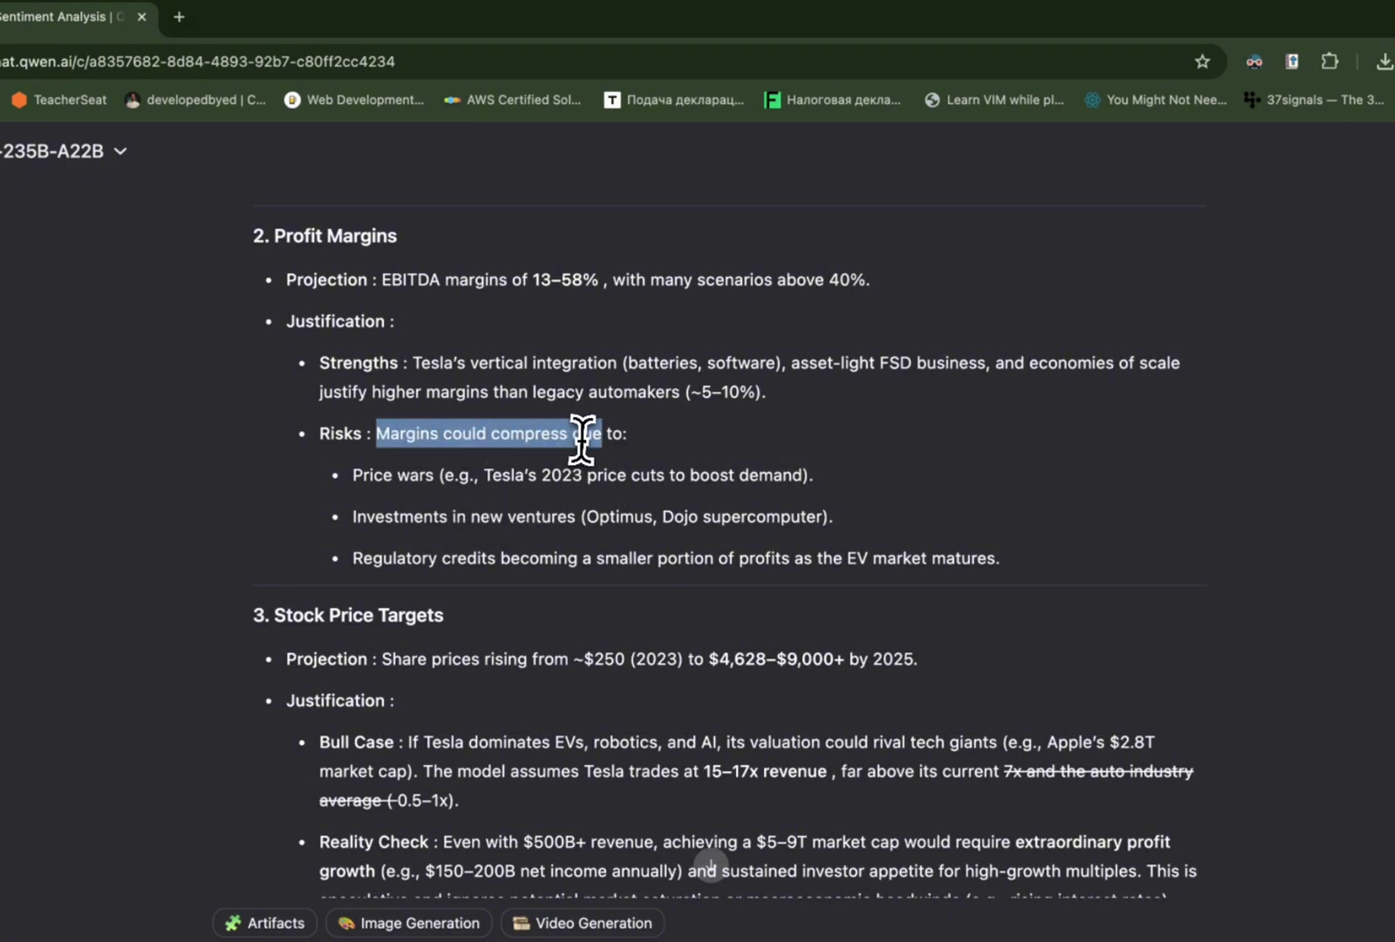
click(656, 484)
scroll(652, 505, down, 1)
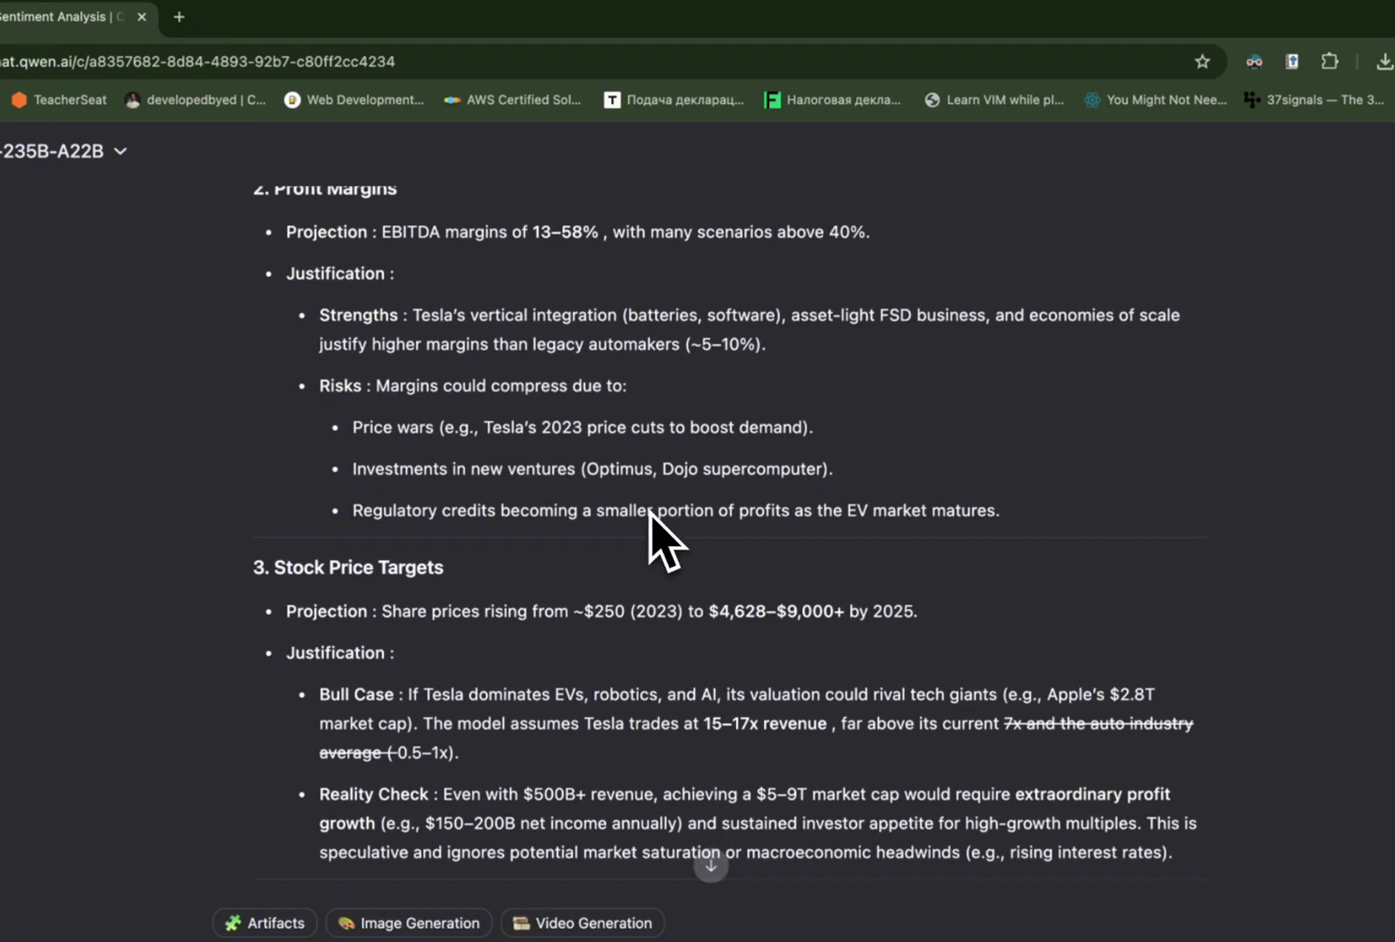
scroll(628, 498, down, 1)
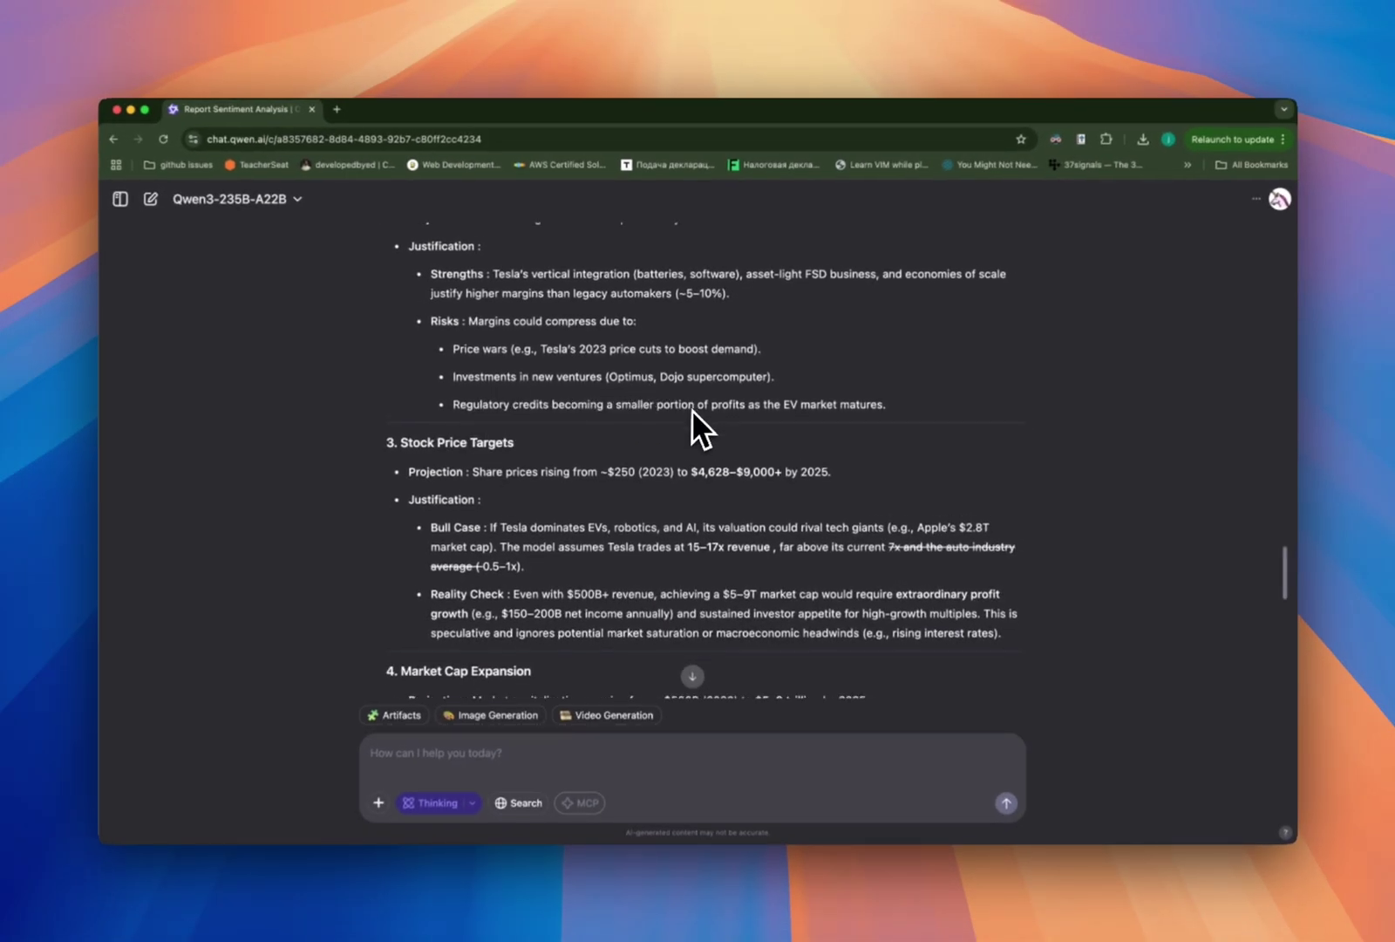
Skim the remaining sections of the answer, from Stock Price Targets through ARK's Methodology.
scroll(692, 410, down, 3)
scroll(714, 426, down, 6)
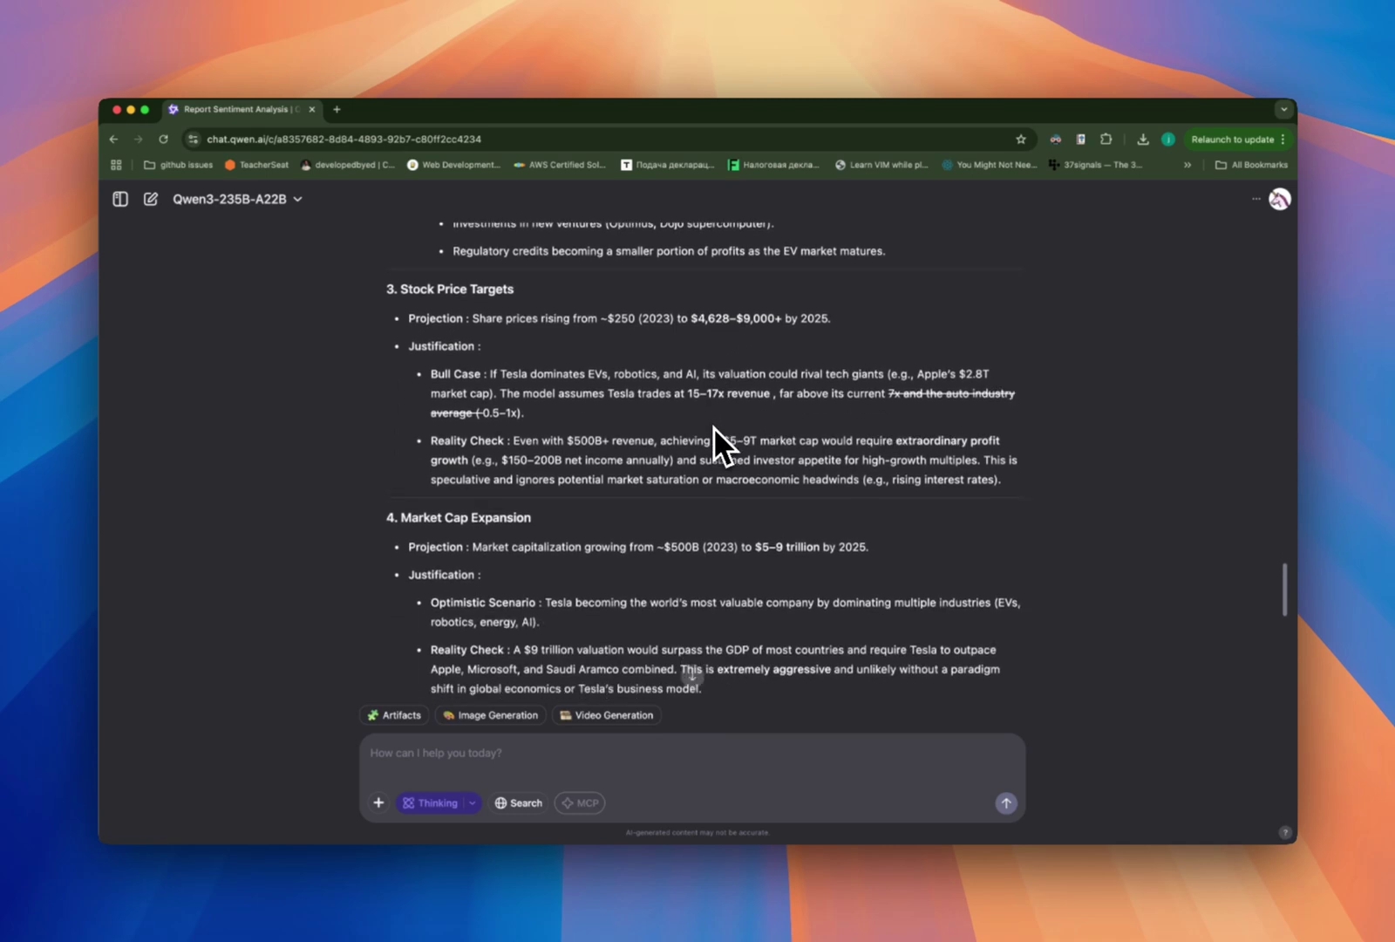
scroll(713, 426, down, 8)
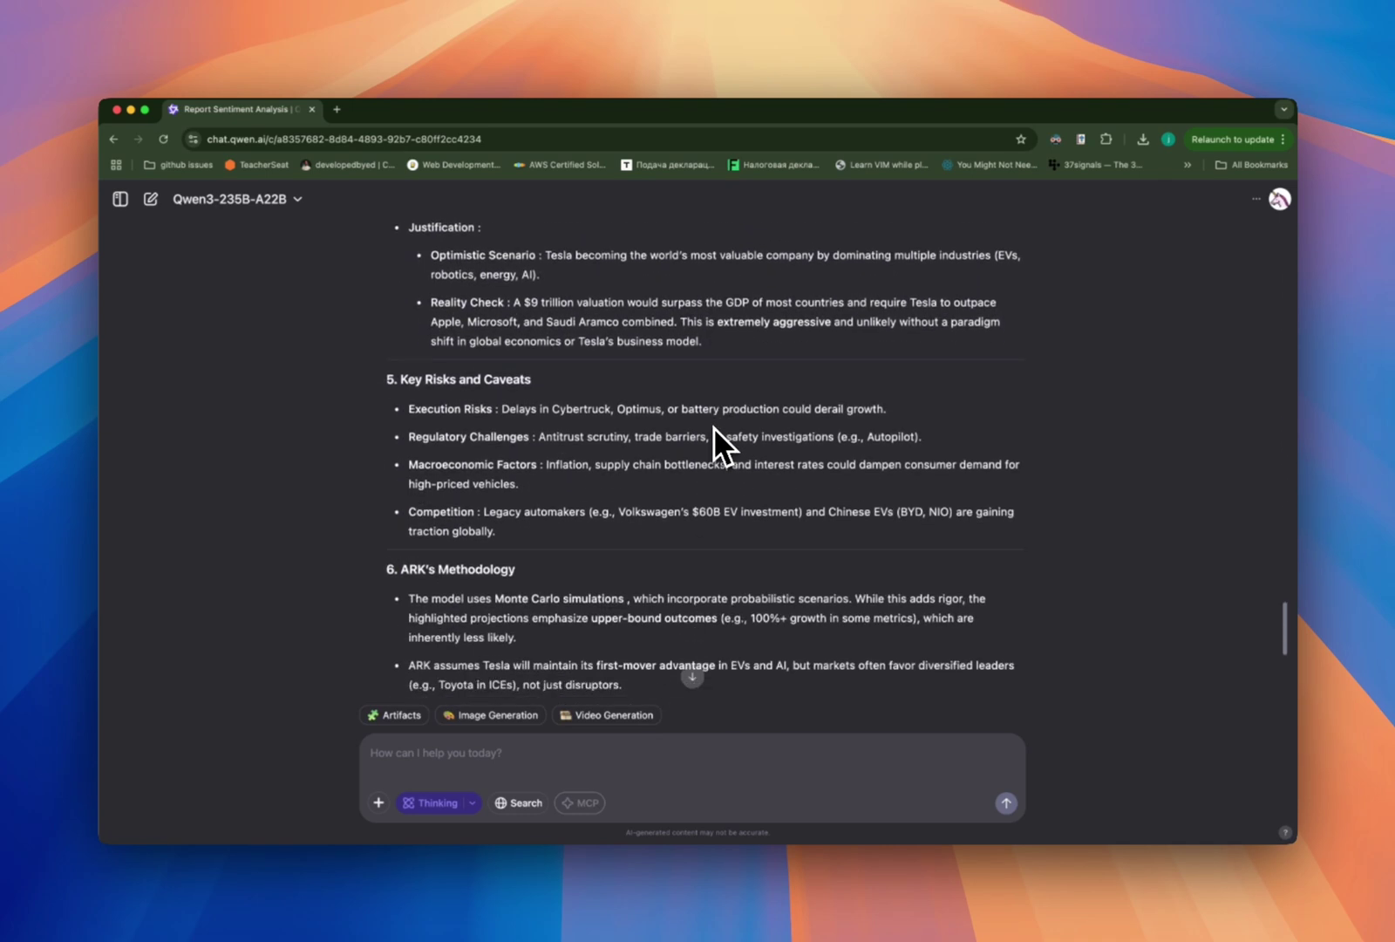
scroll(713, 426, down, 1)
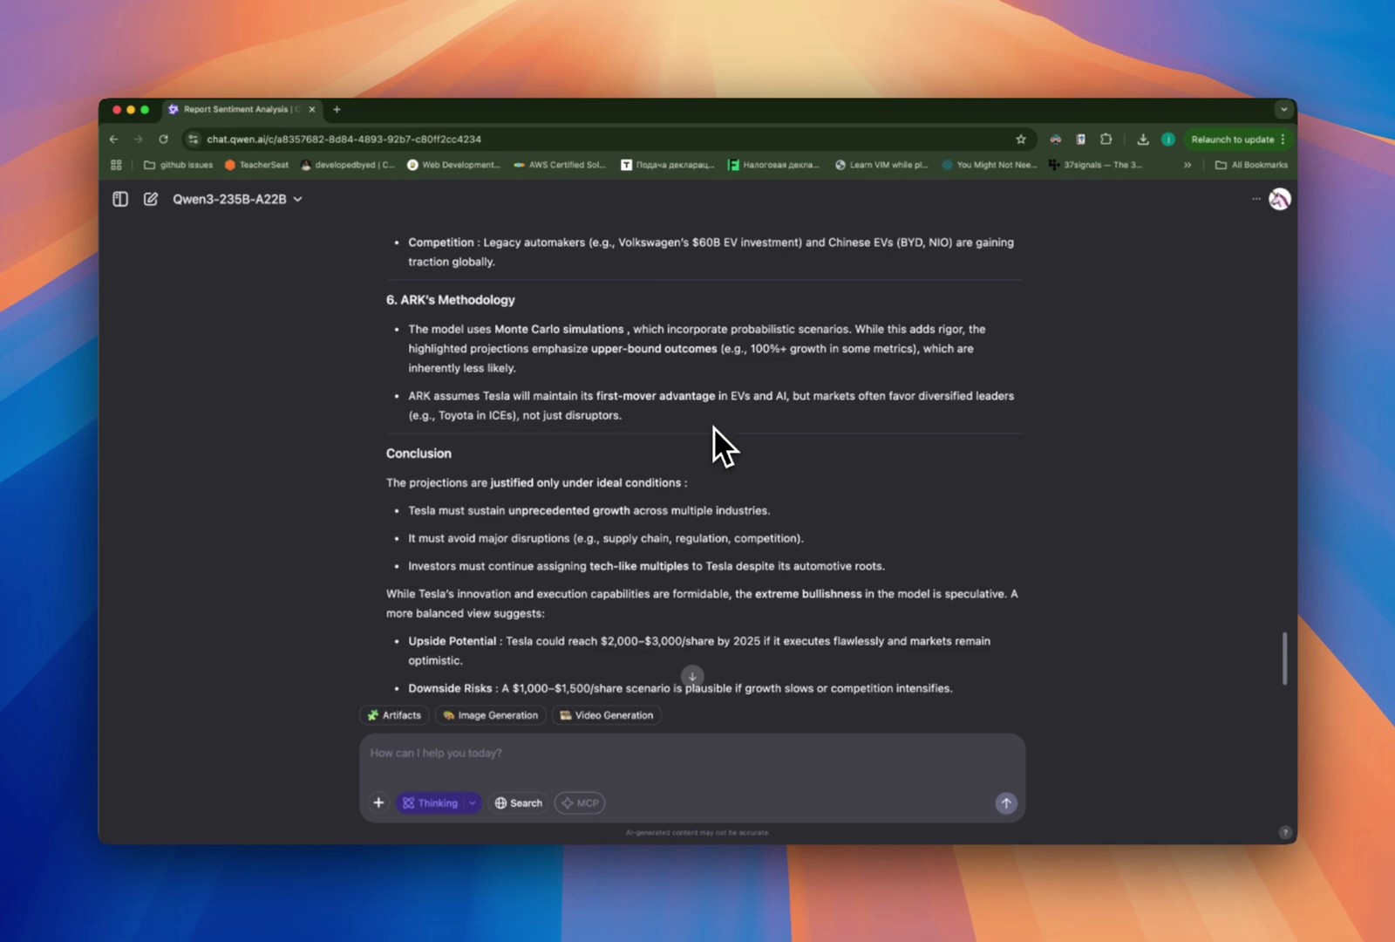
Examine the Conclusion, highlighting its verdict on the projections, the upside share price range and the phrase "aspirational scenarios".
scroll(714, 426, down, 2)
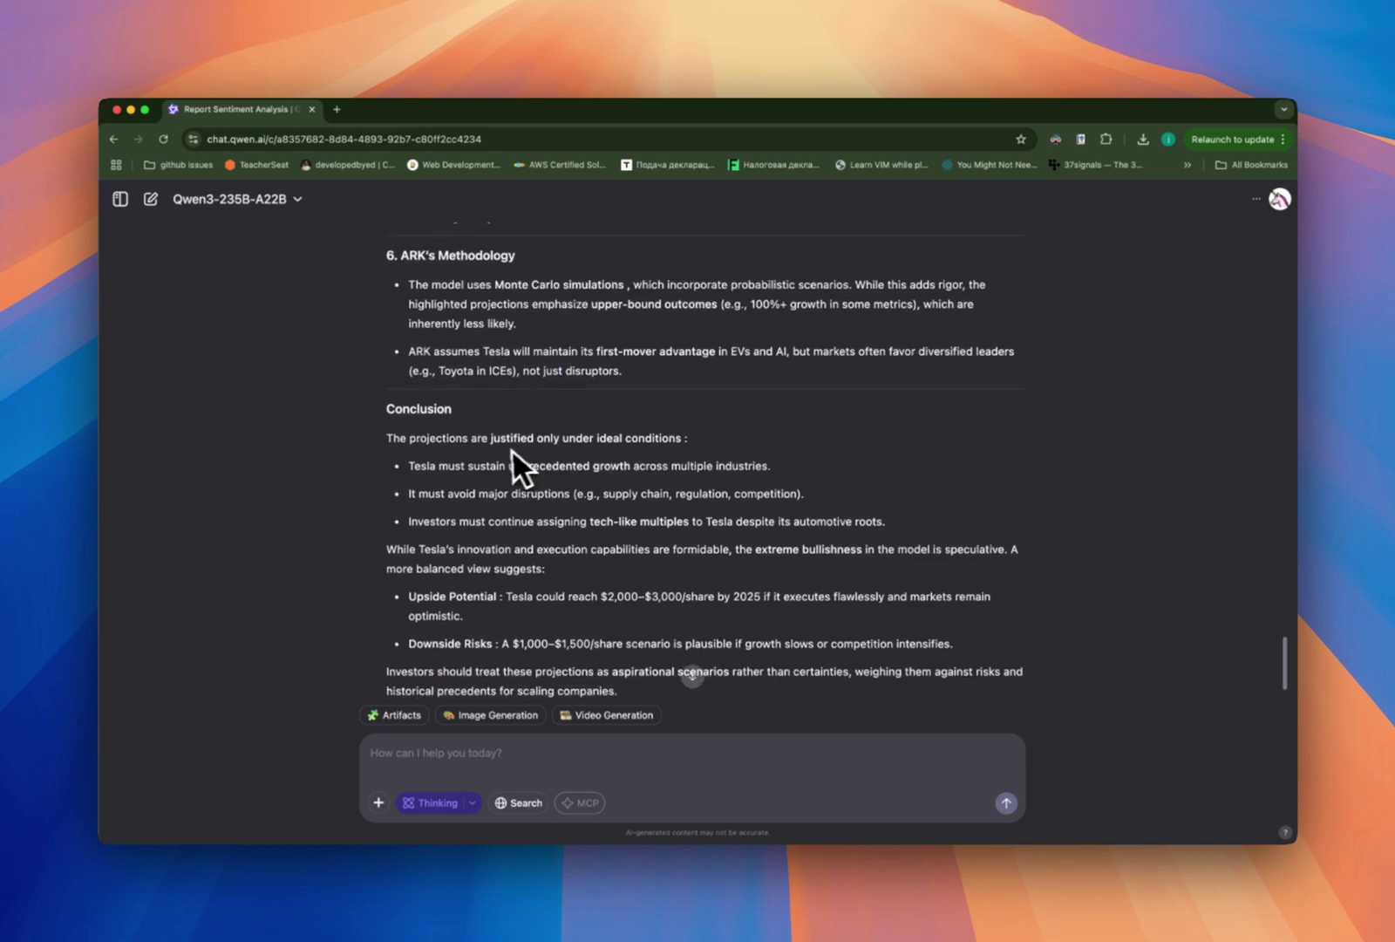
scroll(496, 453, down, 1)
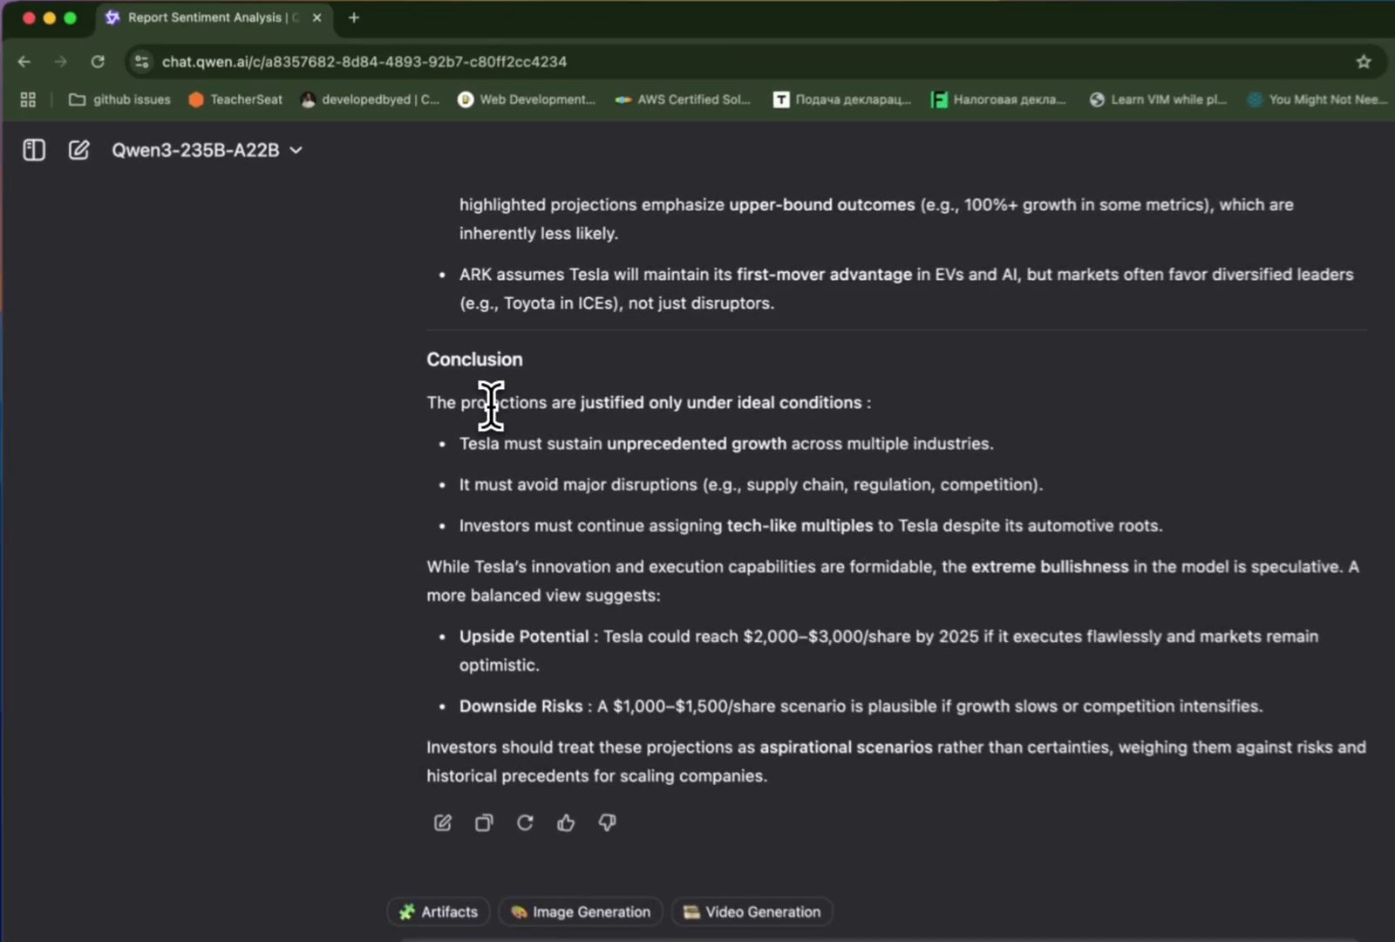
drag(407, 370, 533, 371)
click(712, 408)
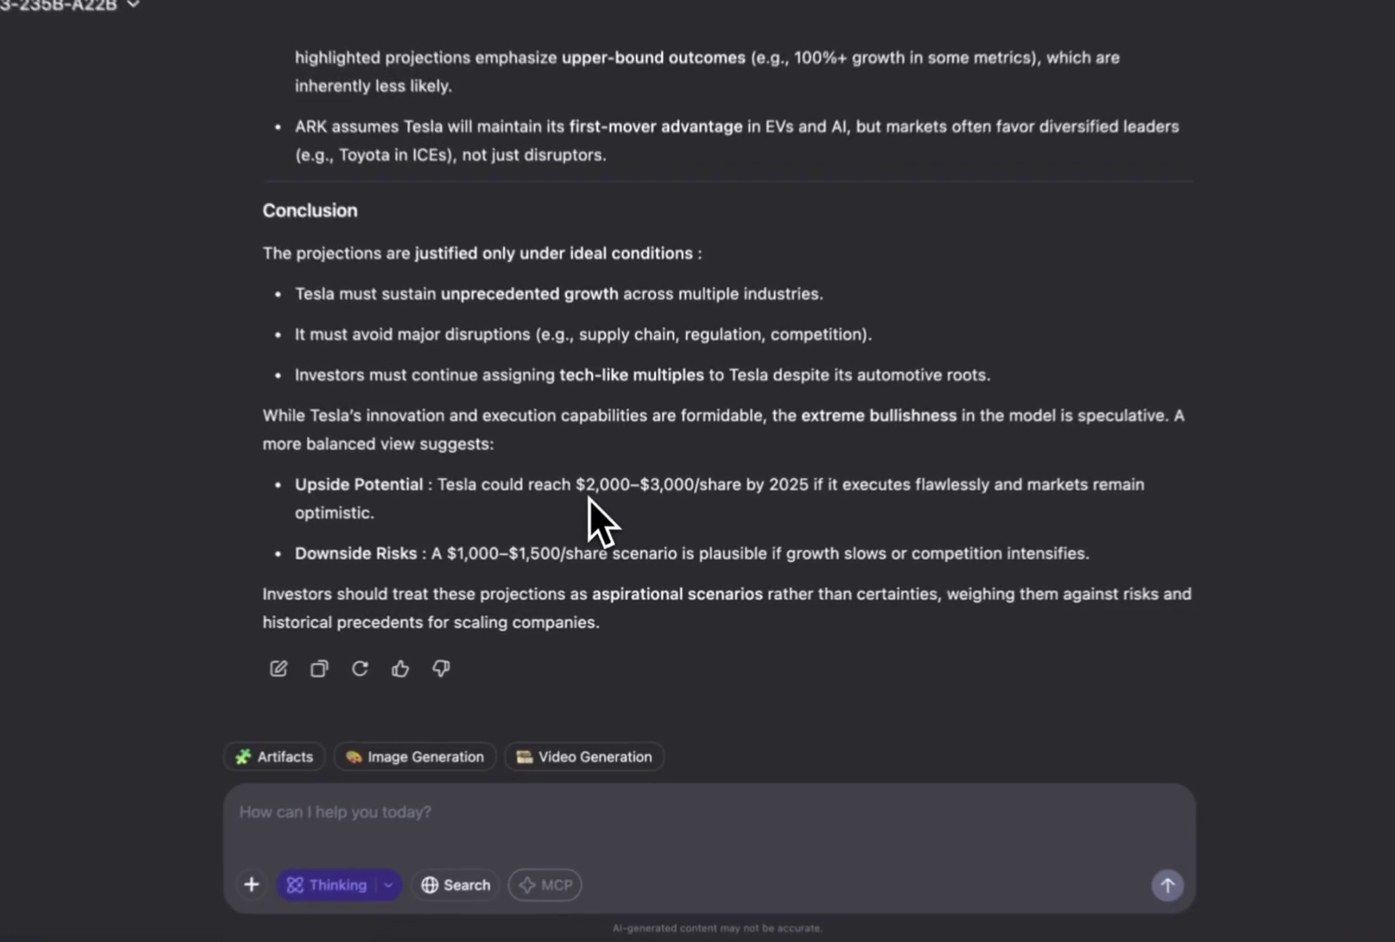
drag(608, 527, 788, 476)
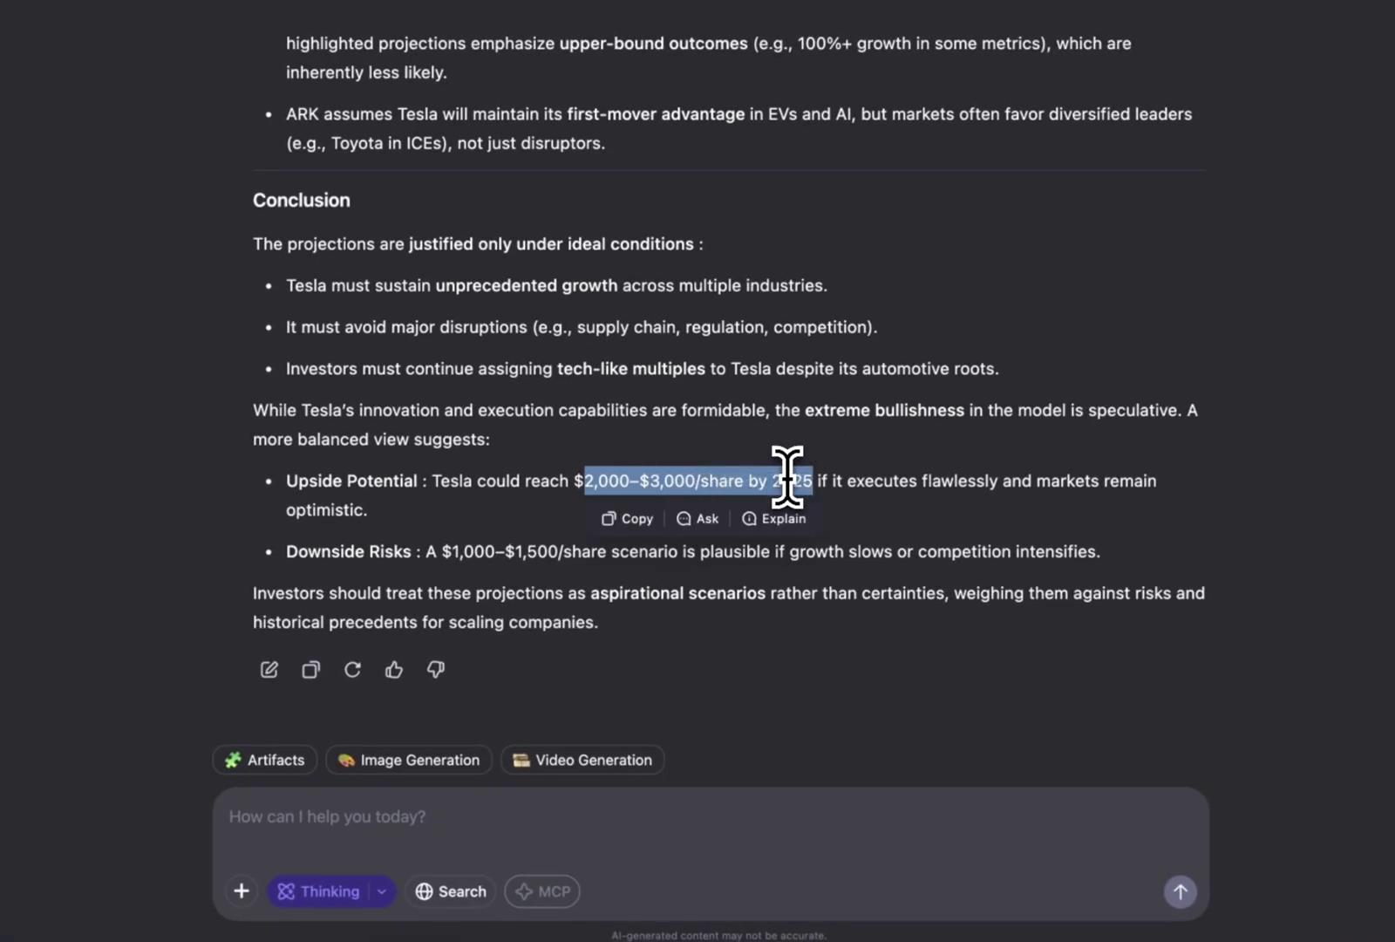
double_click(669, 480)
drag(671, 480, 704, 482)
click(769, 481)
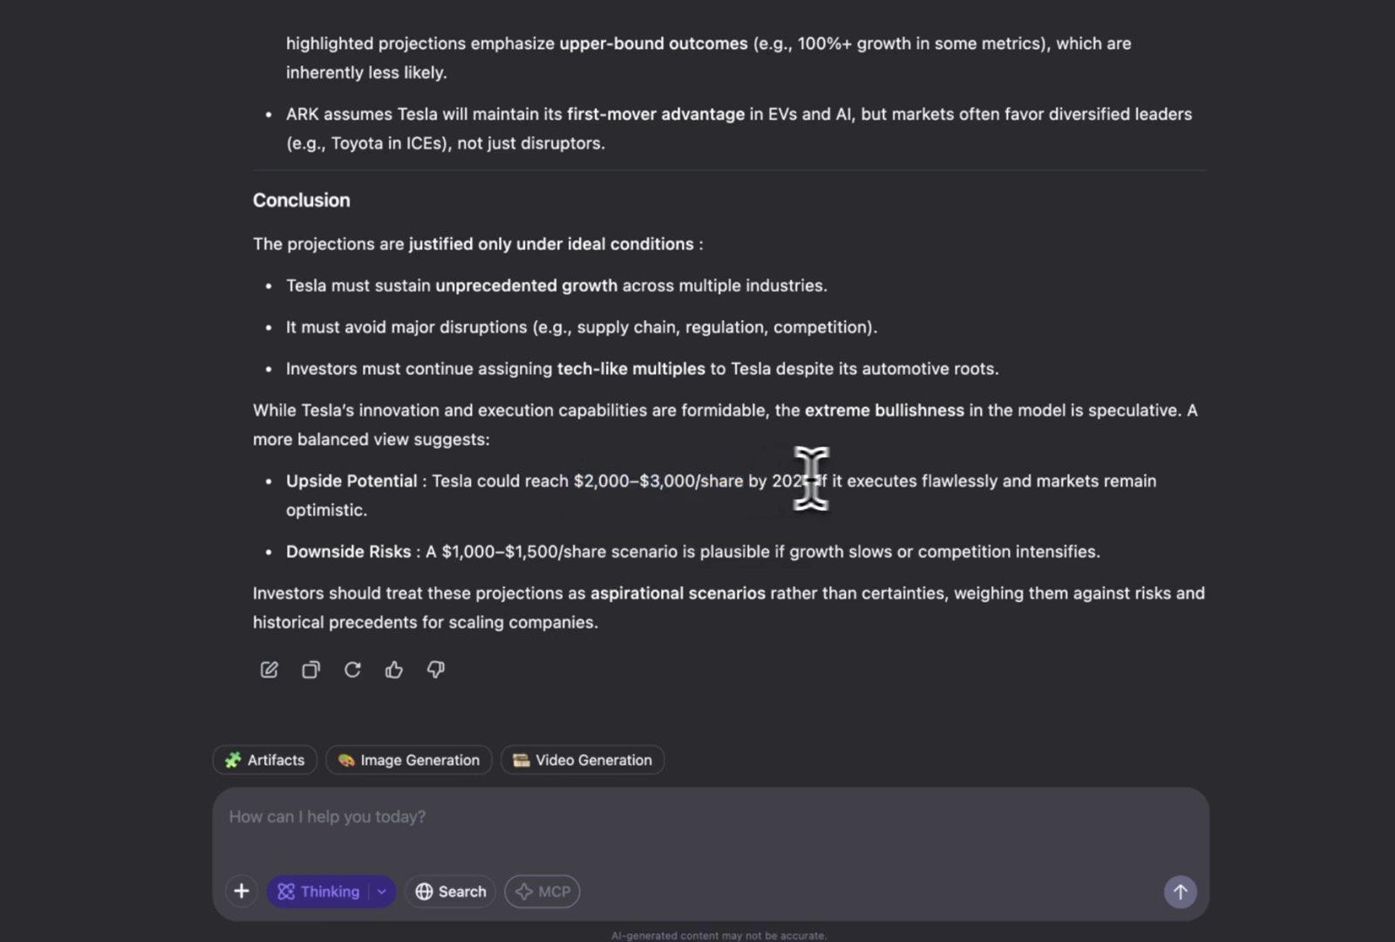
double_click(885, 478)
click(932, 478)
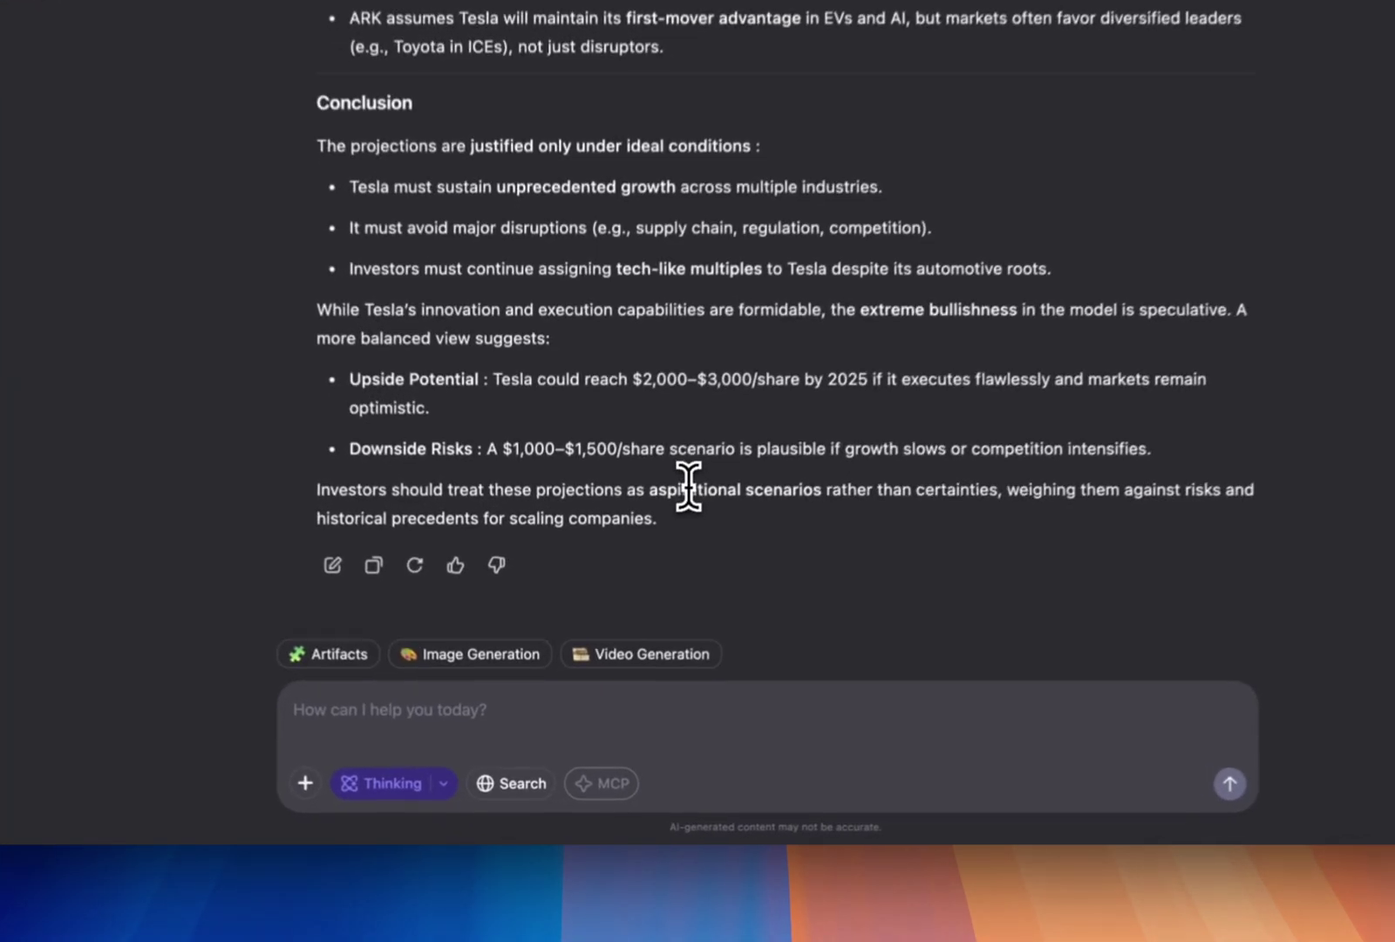
drag(636, 602, 689, 602)
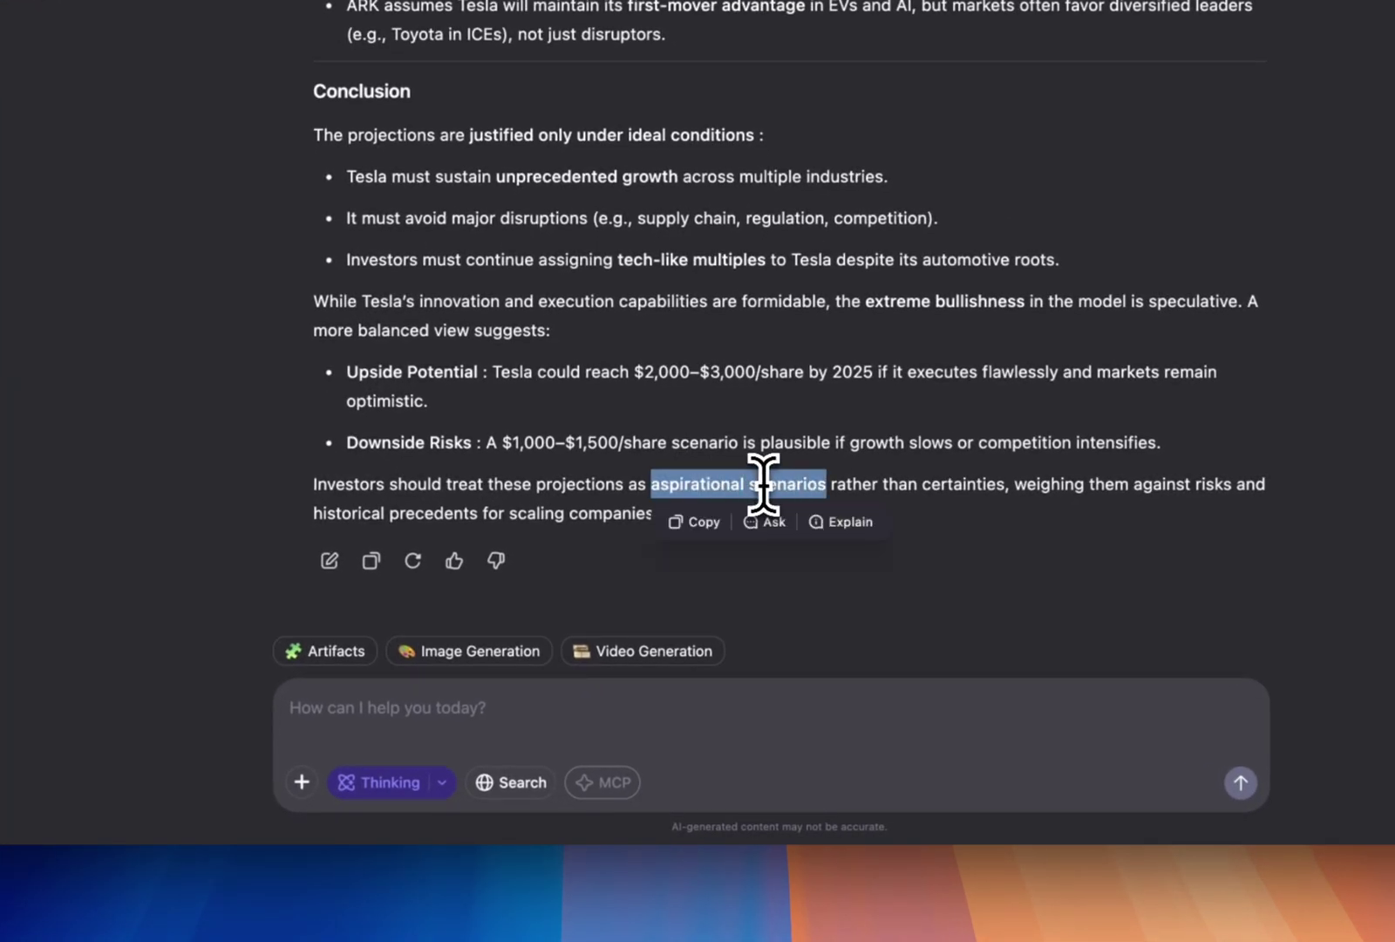
click(907, 483)
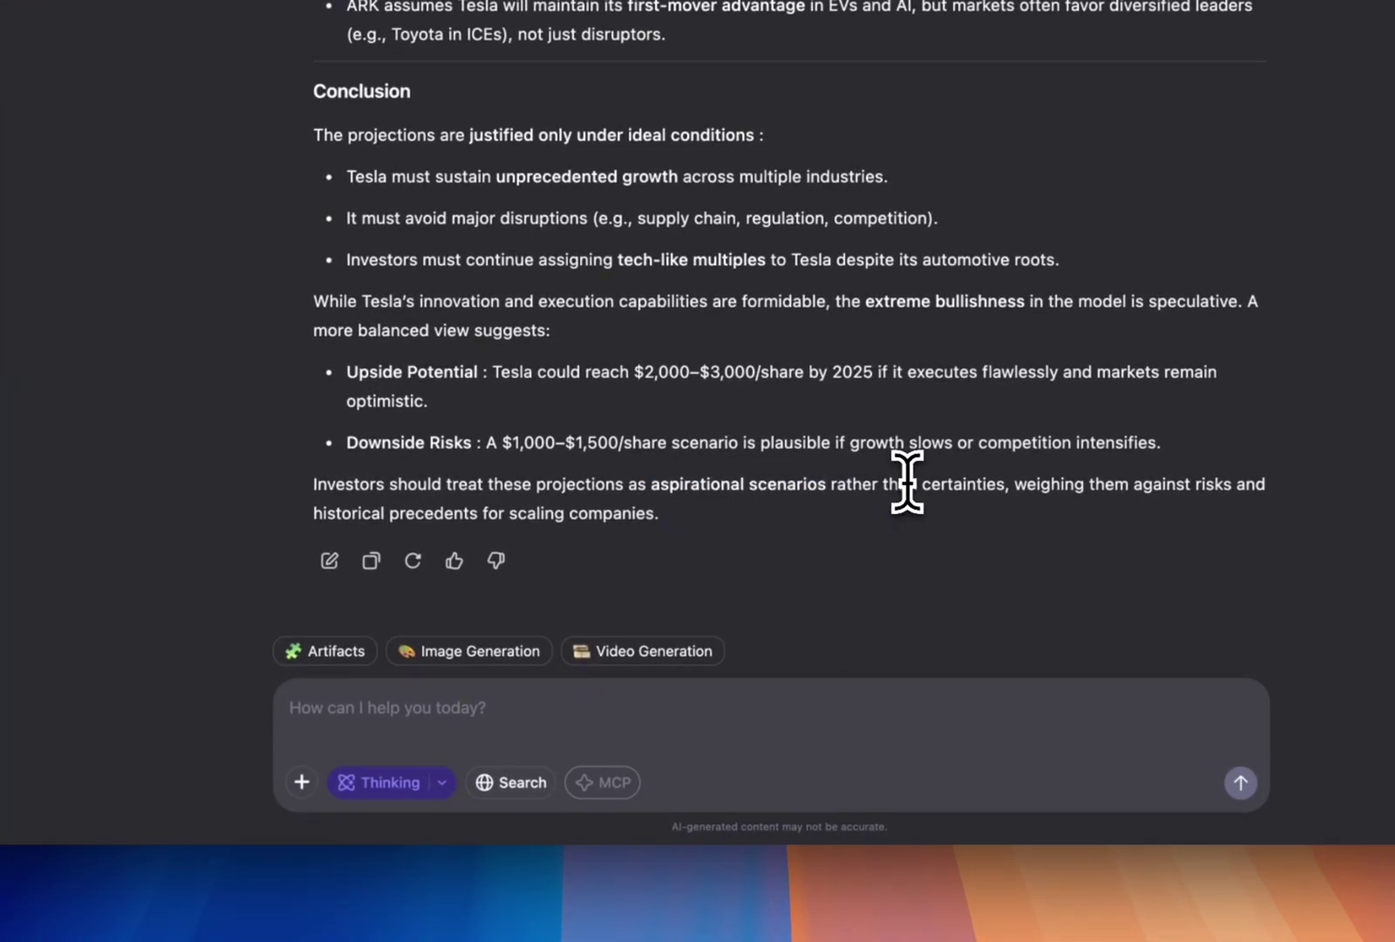
Send the follow-up question "what would be more realistic projection based on your opinion?" in the same chat.
click(404, 723)
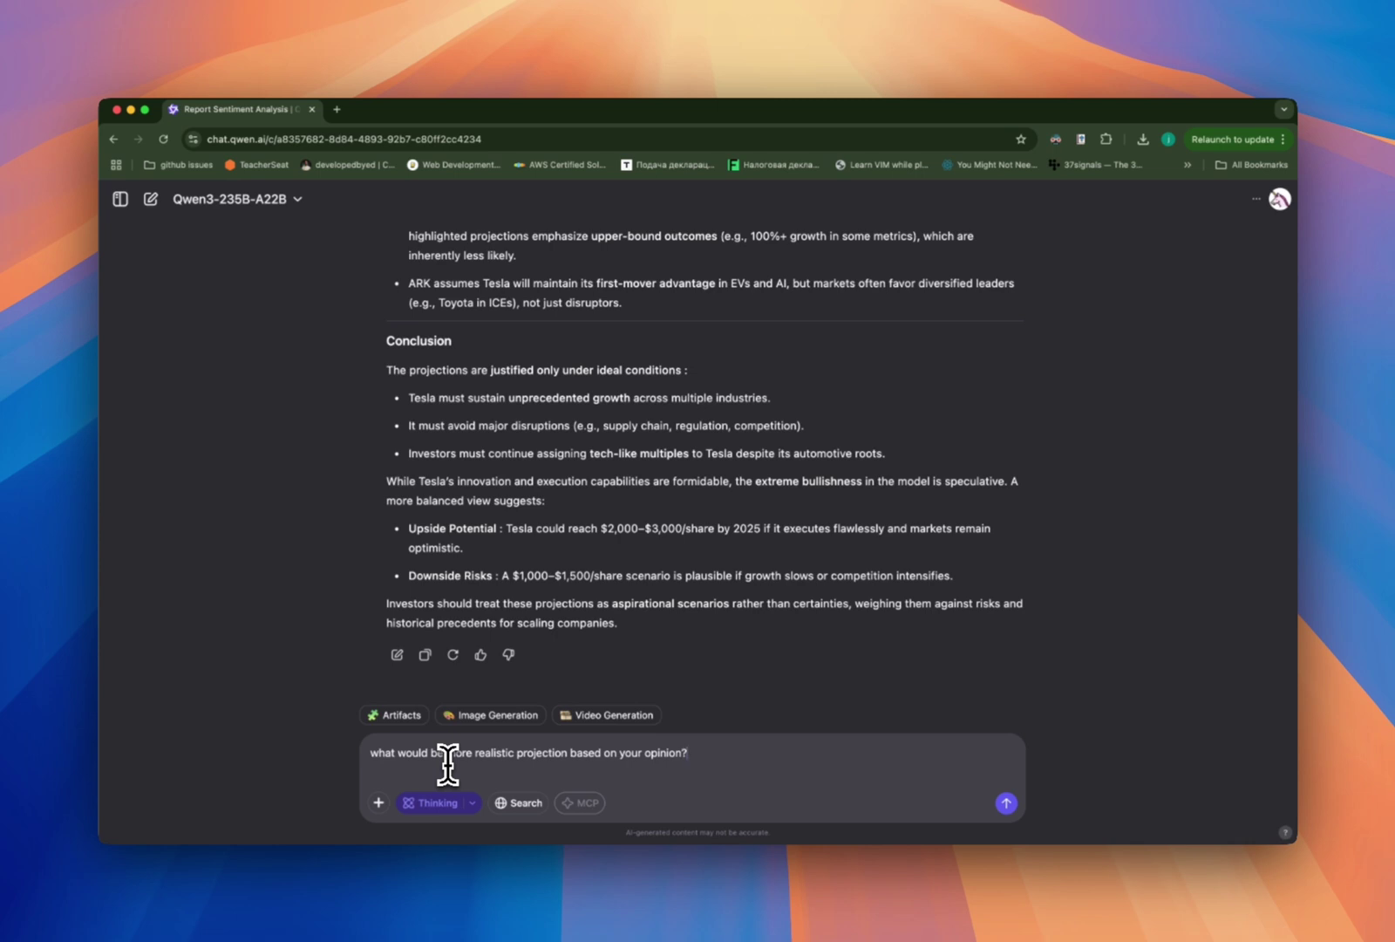
key(Return)
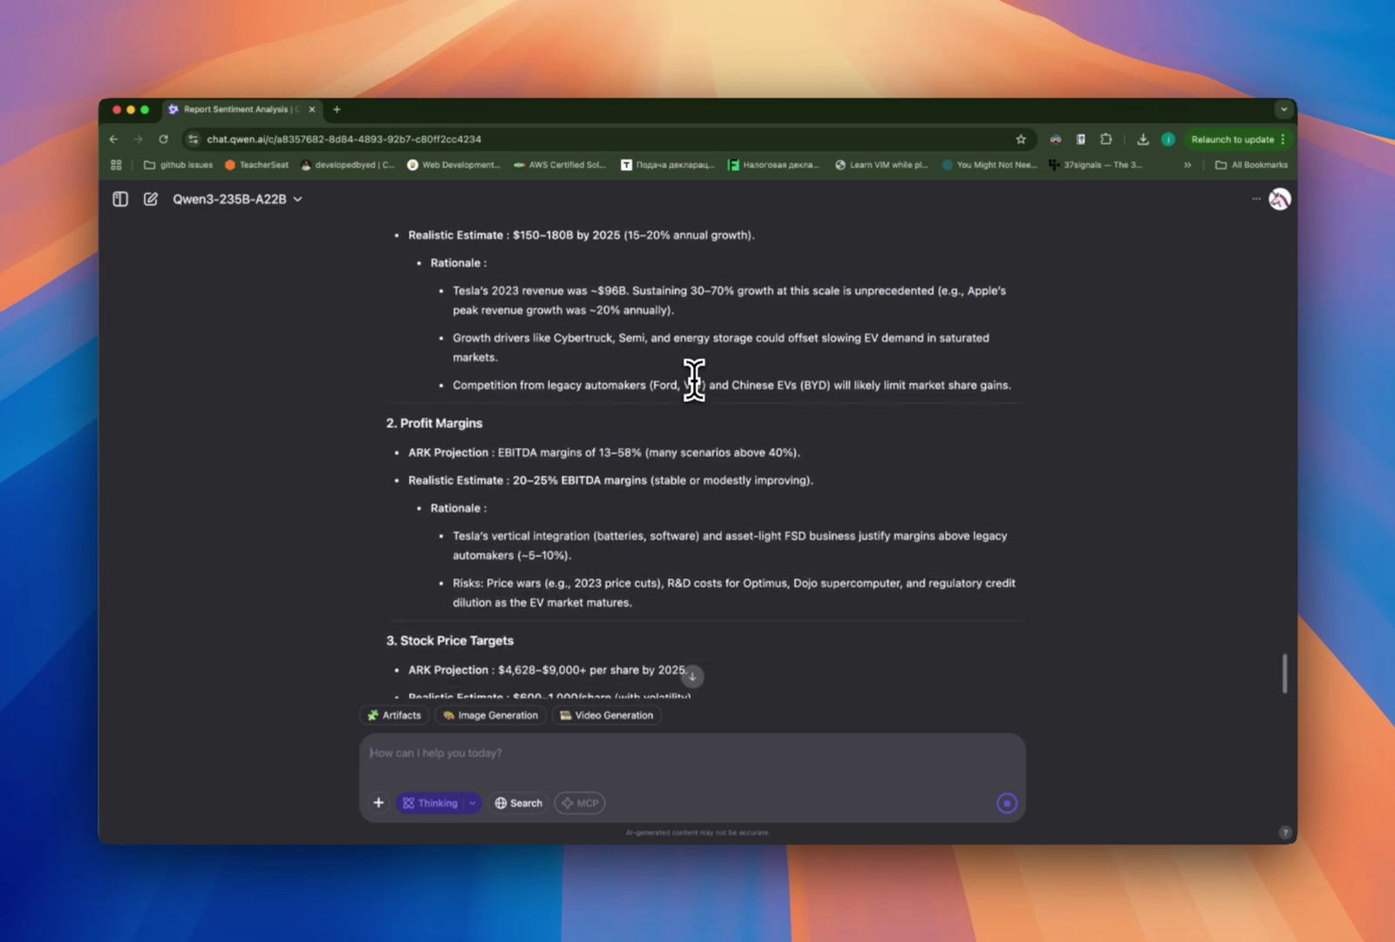
Compare ARK's projection with the realistic estimate under Revenue Growth, highlighting the 2025 revenue figures and the annual growth rate.
scroll(694, 438, up, 5)
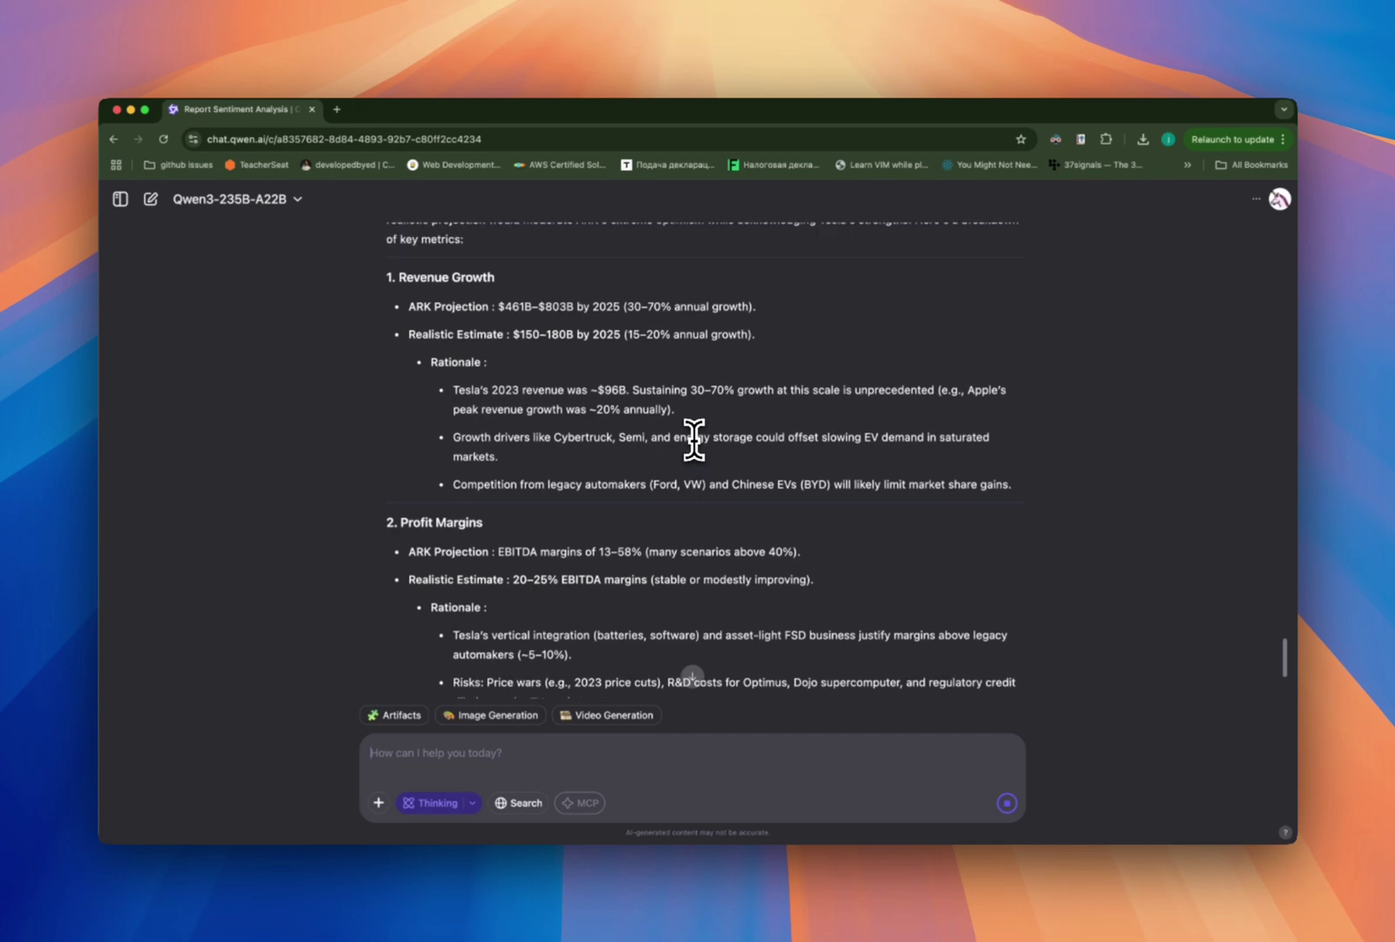
double_click(527, 331)
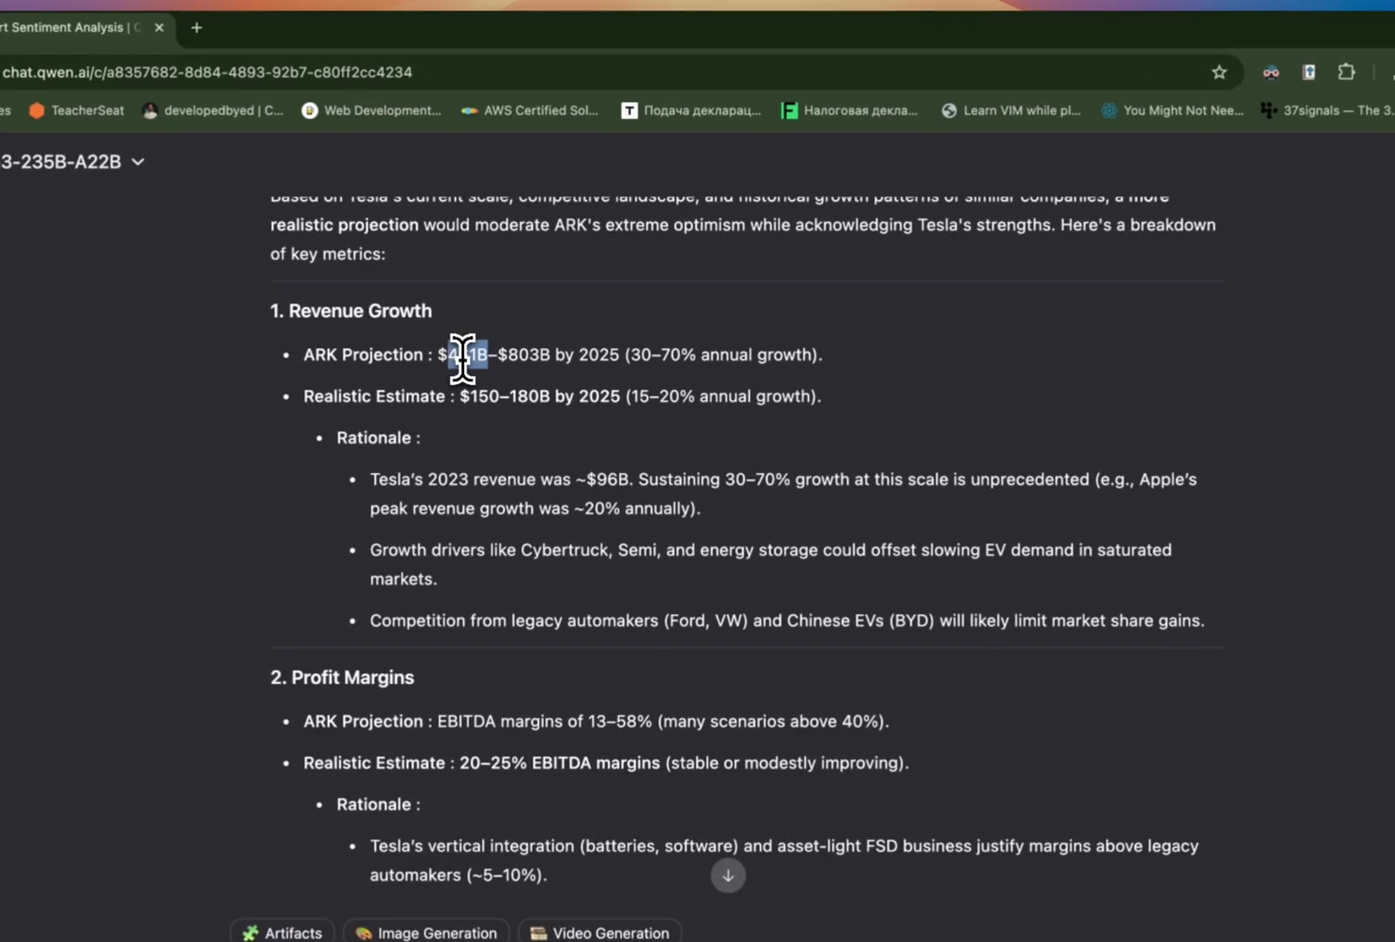
drag(381, 362, 375, 397)
click(559, 392)
click(536, 396)
click(458, 353)
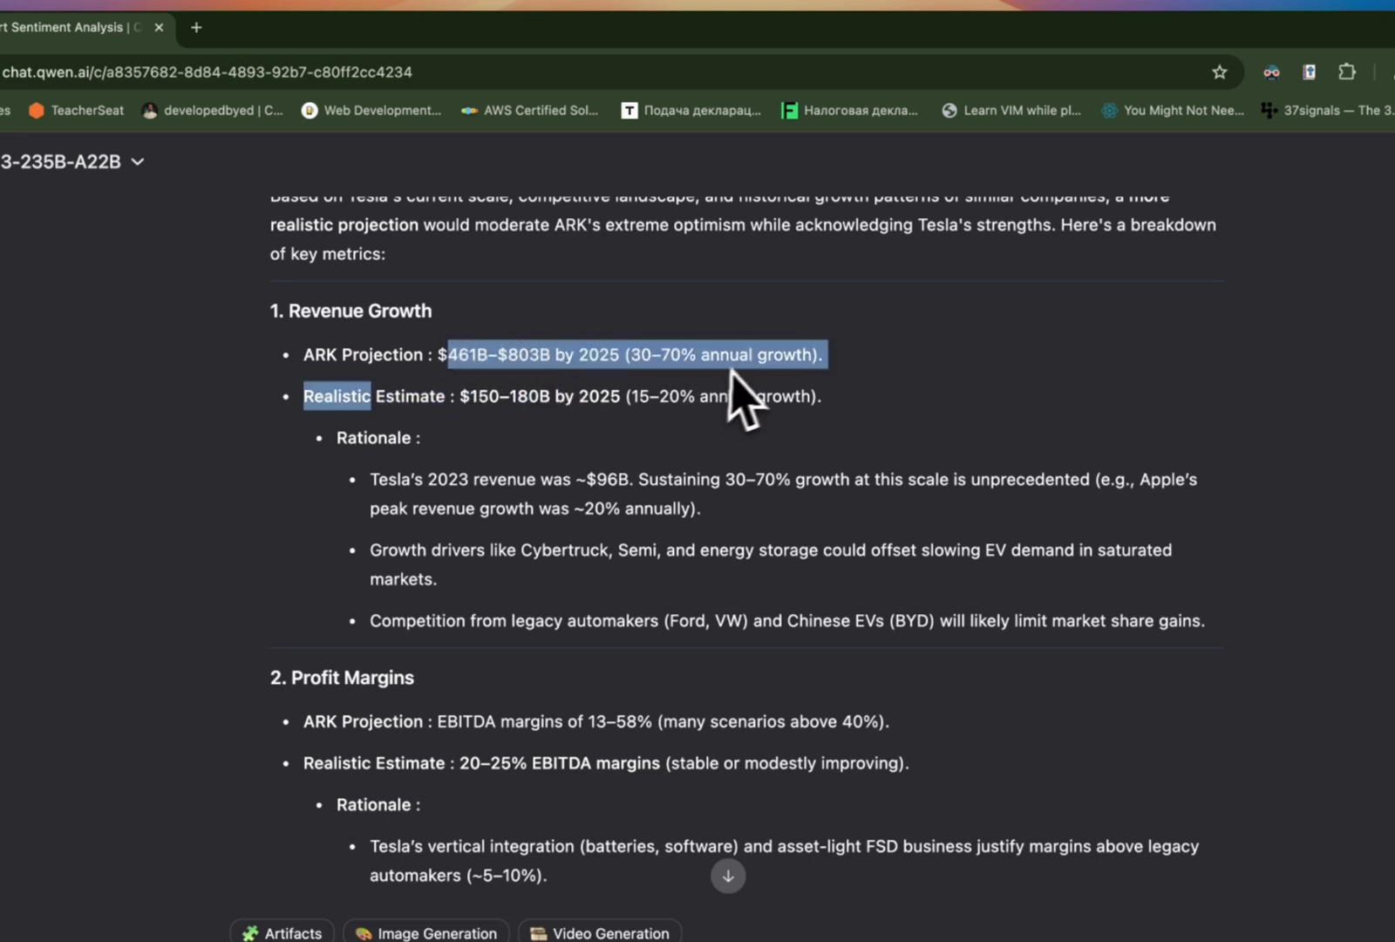
drag(649, 397, 751, 397)
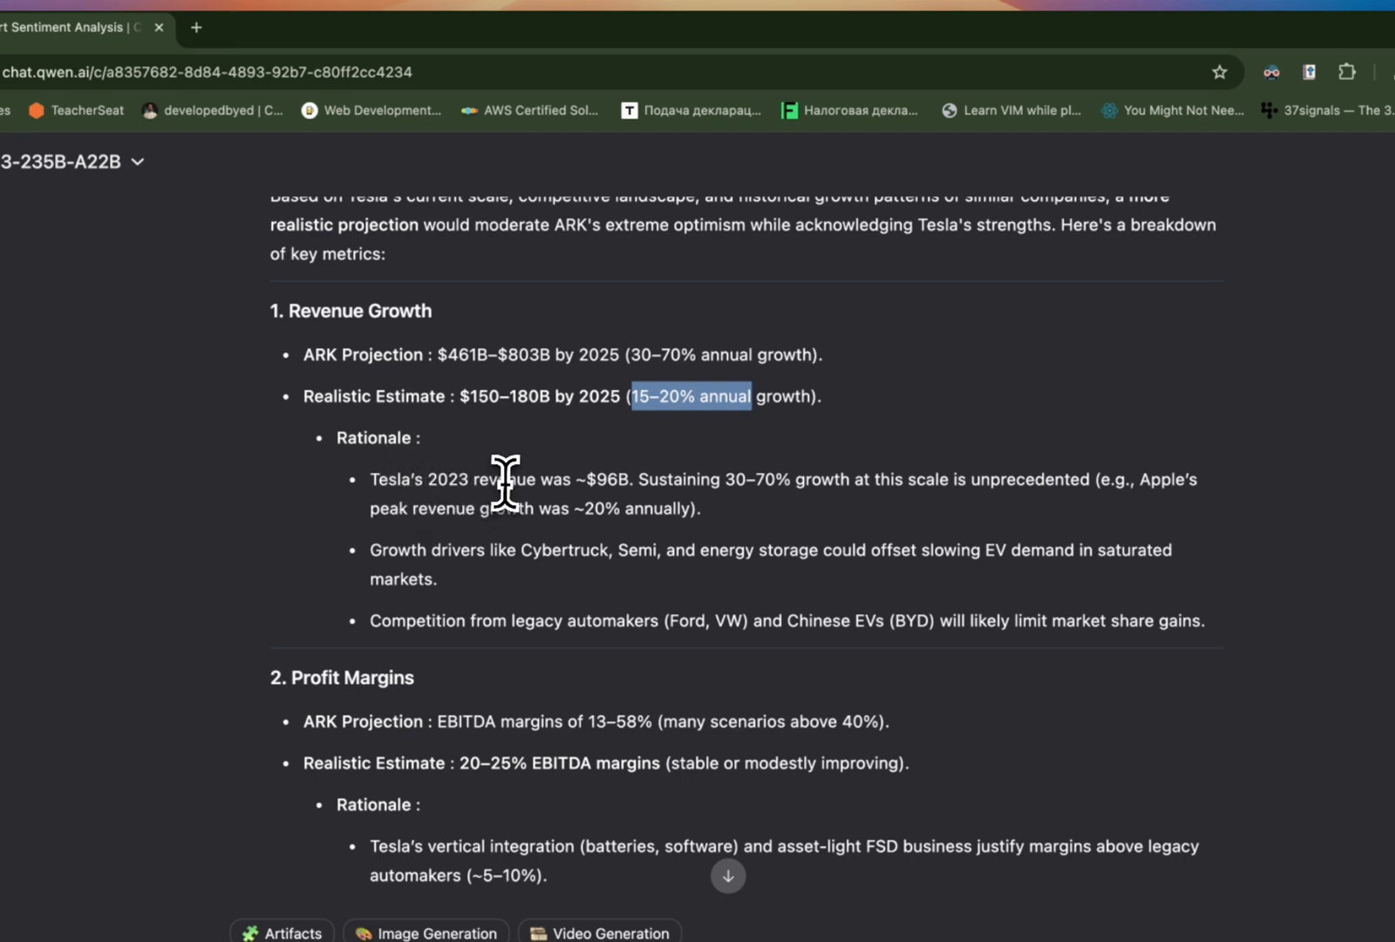
Examine the Revenue Growth rationale, highlighting Tesla's 2023 revenue and the argument about sustaining growth at this scale.
drag(428, 479, 539, 482)
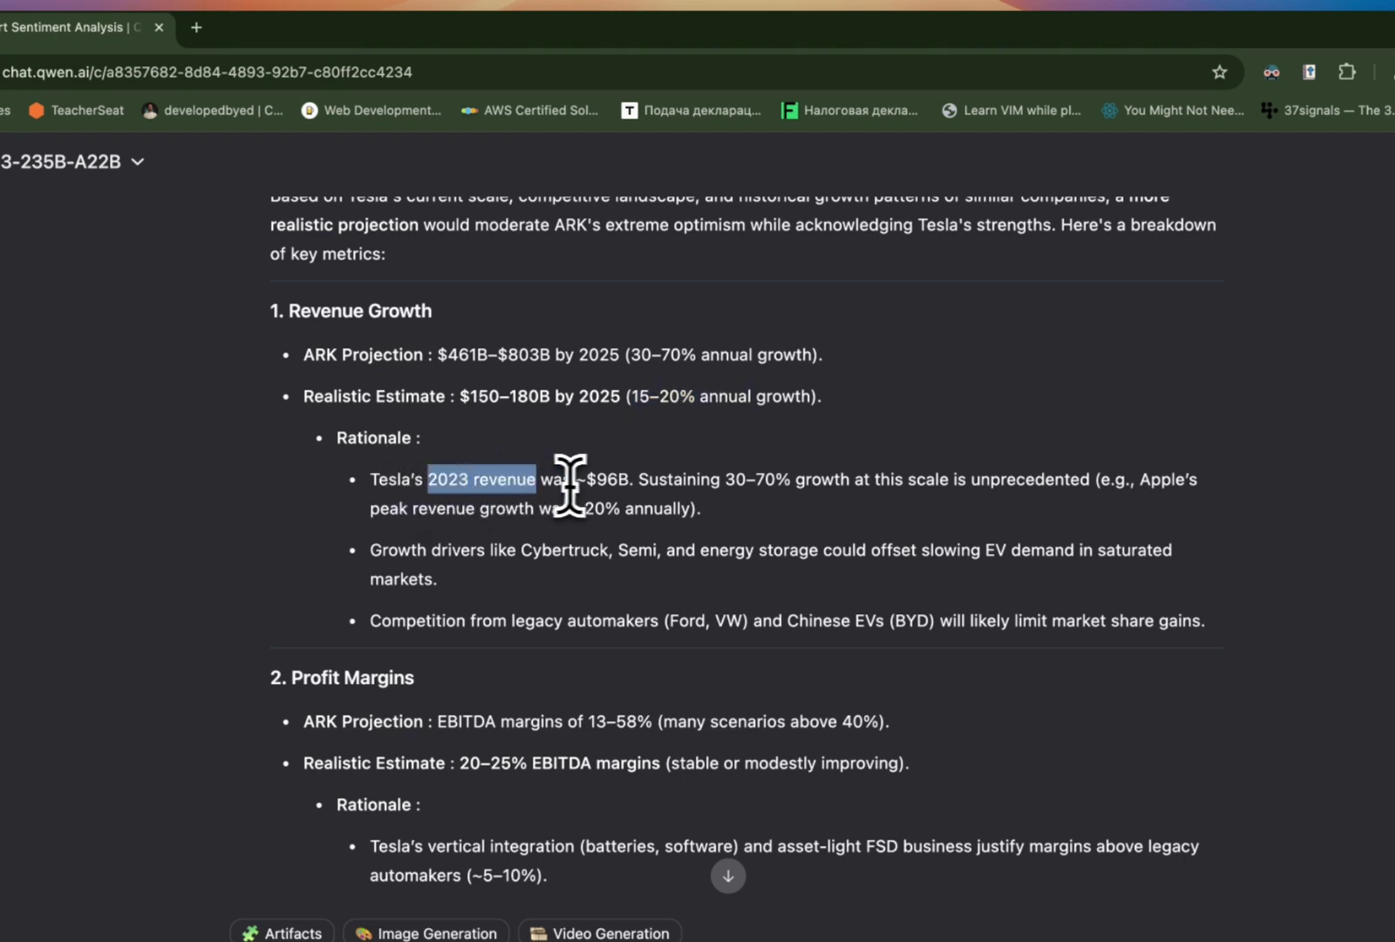
click(675, 483)
drag(676, 482, 1090, 479)
drag(1025, 428, 881, 428)
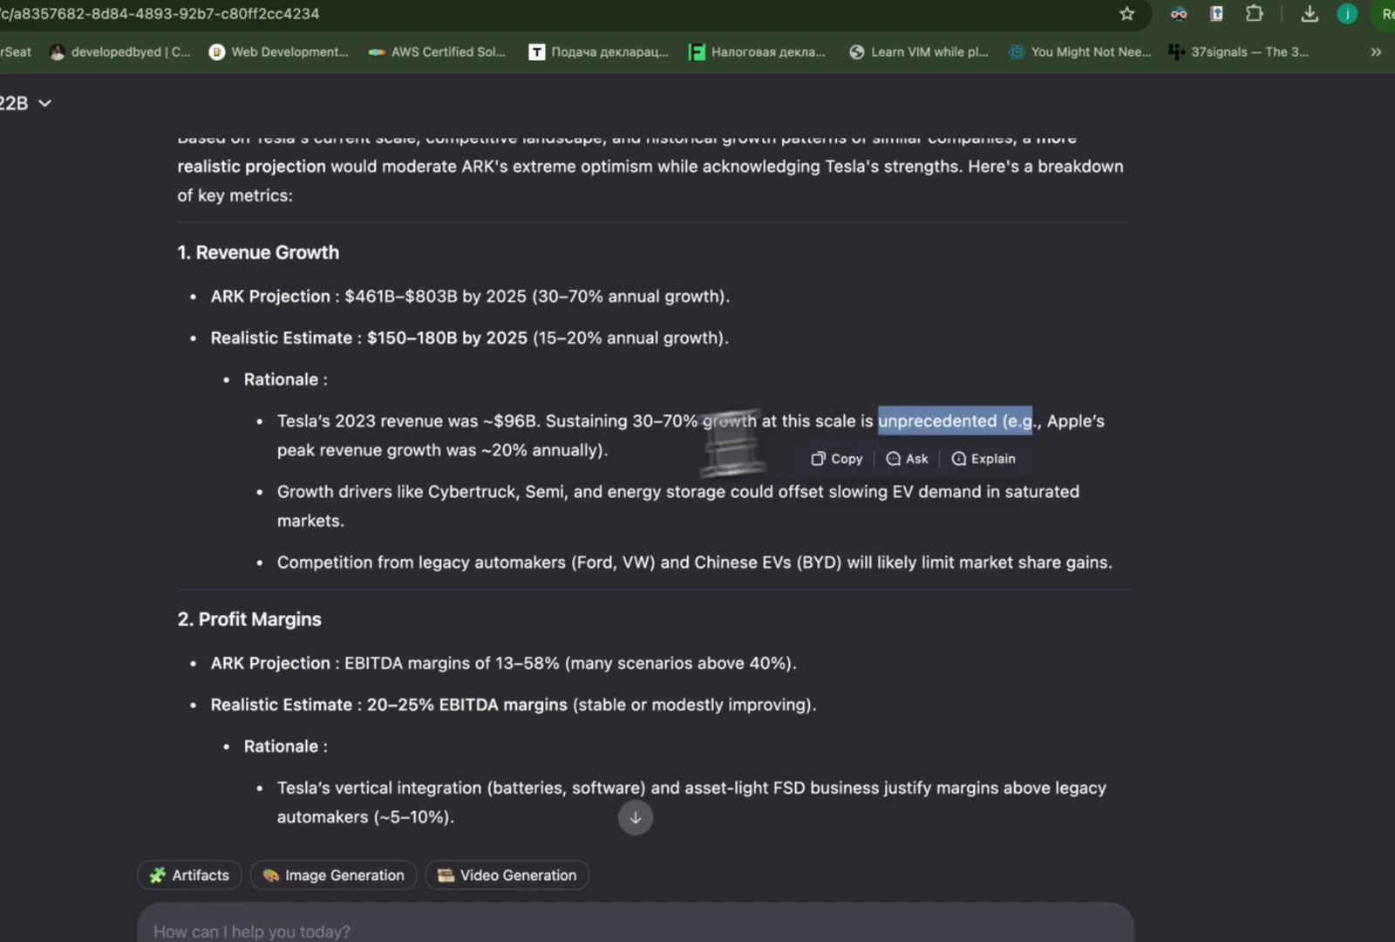
drag(377, 493, 424, 493)
click(753, 458)
scroll(752, 510, down, 3)
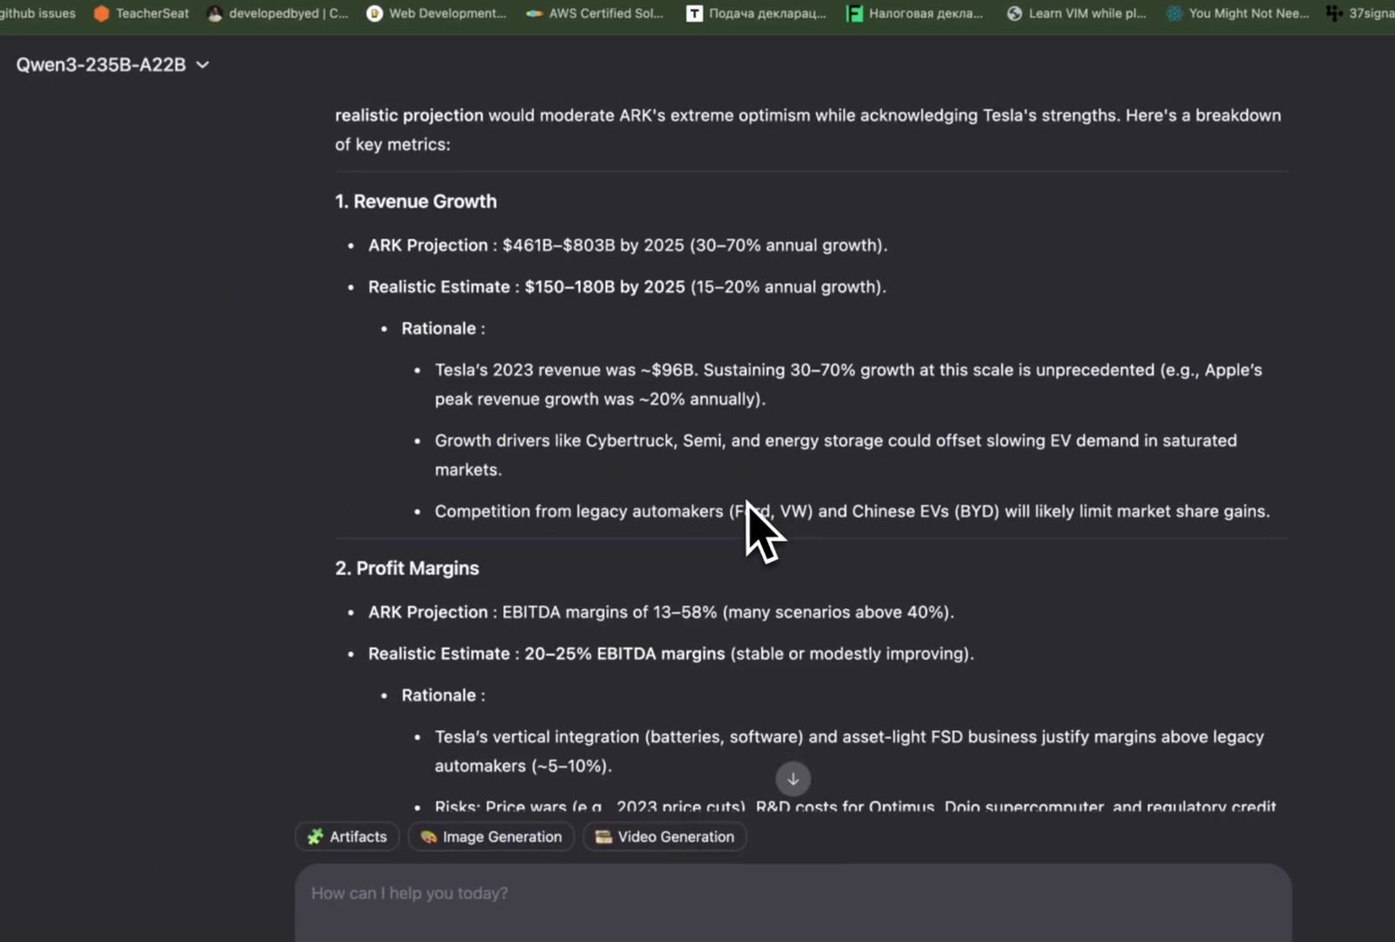
Skim the answer down to the Scenario Analysis section and highlight its table of base, bull and bear cases.
scroll(747, 506, up, 15)
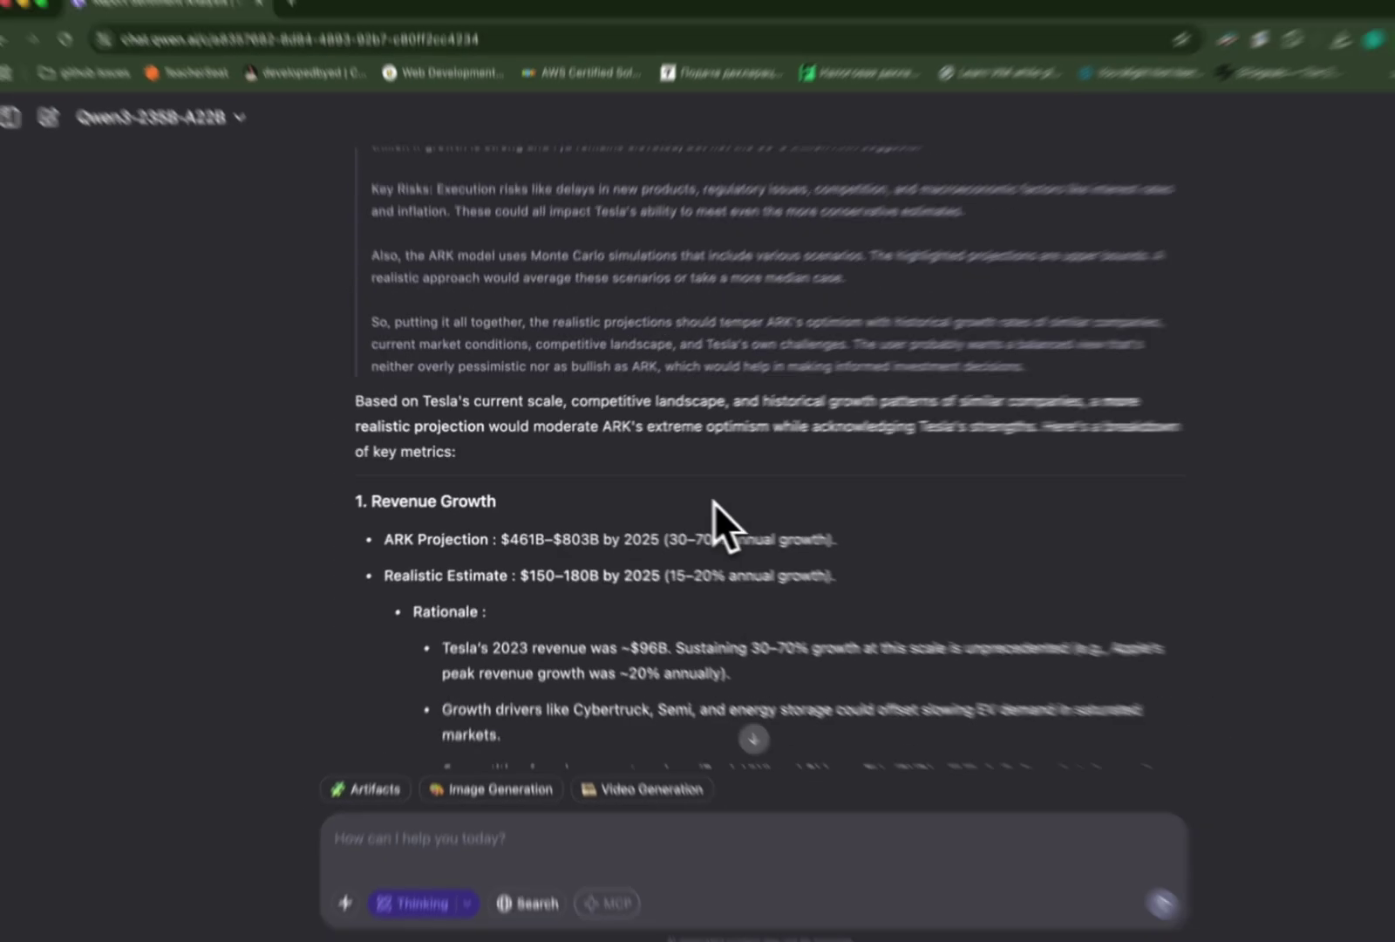
scroll(660, 493, down, 15)
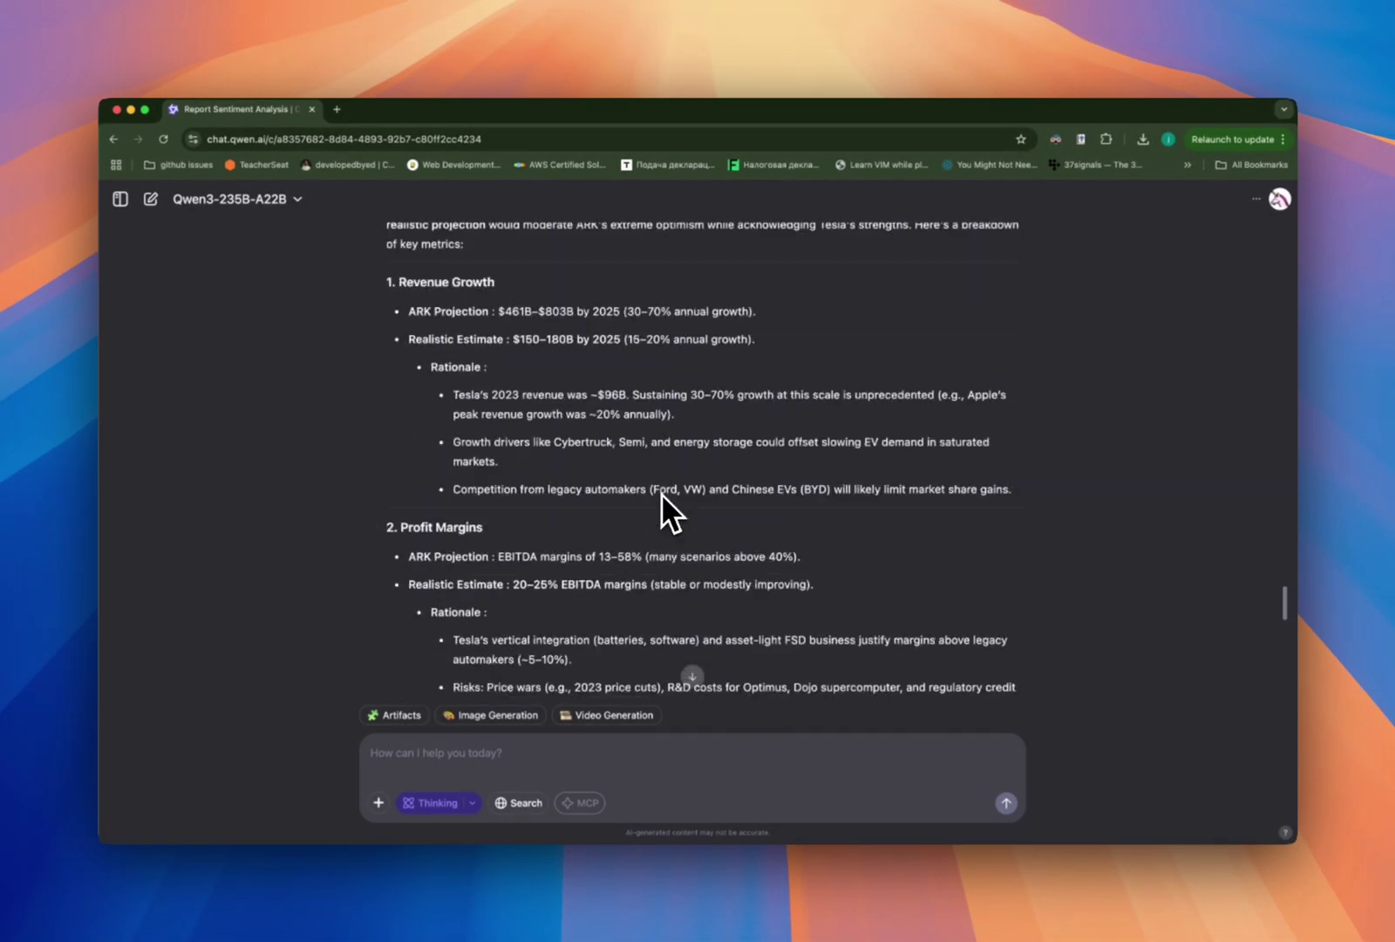
scroll(662, 540, down, 6)
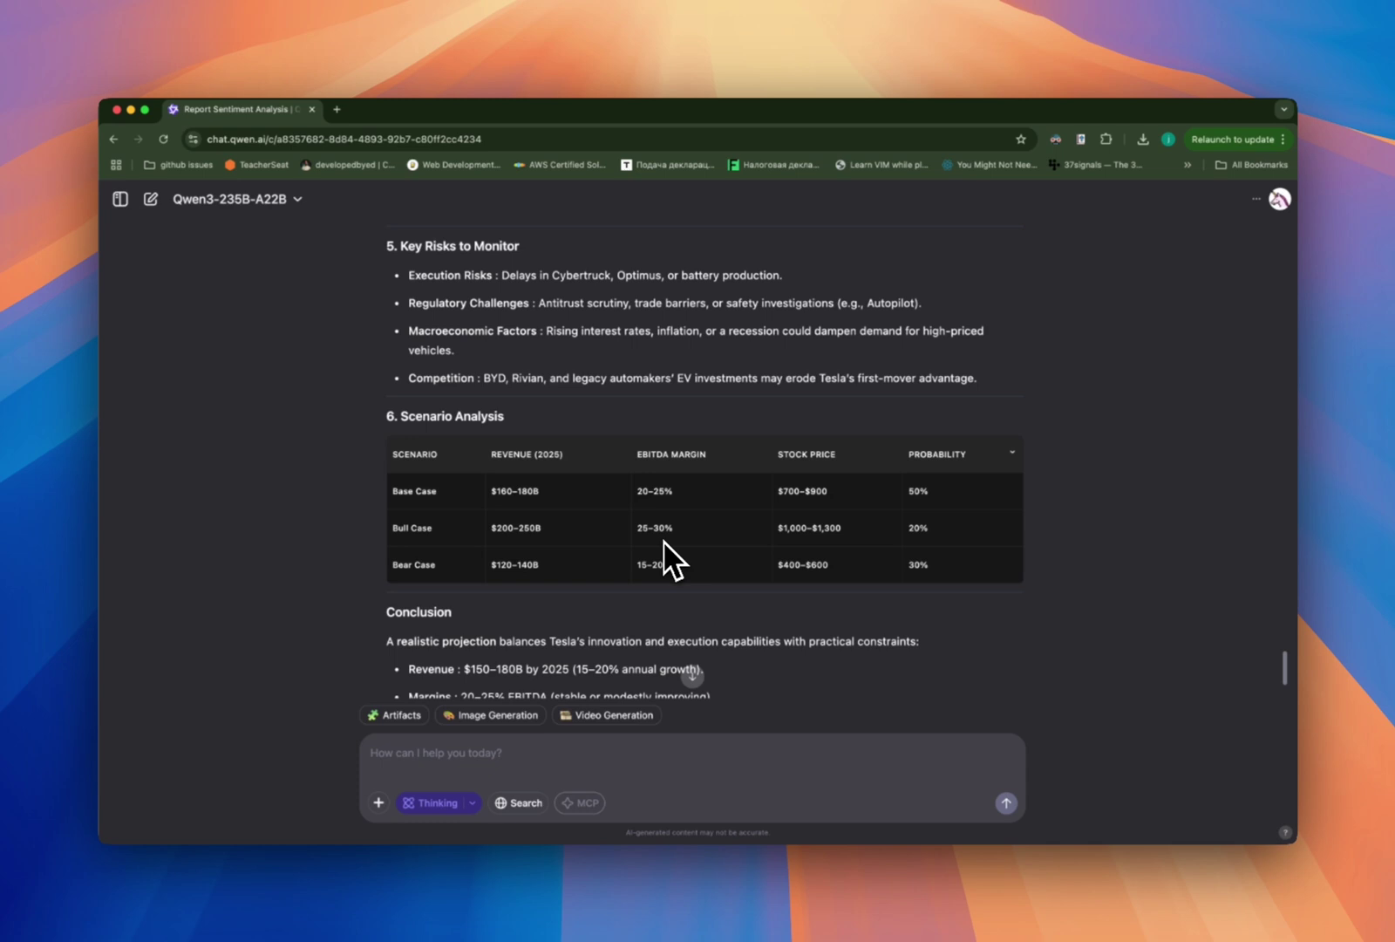
scroll(540, 476, down, 1)
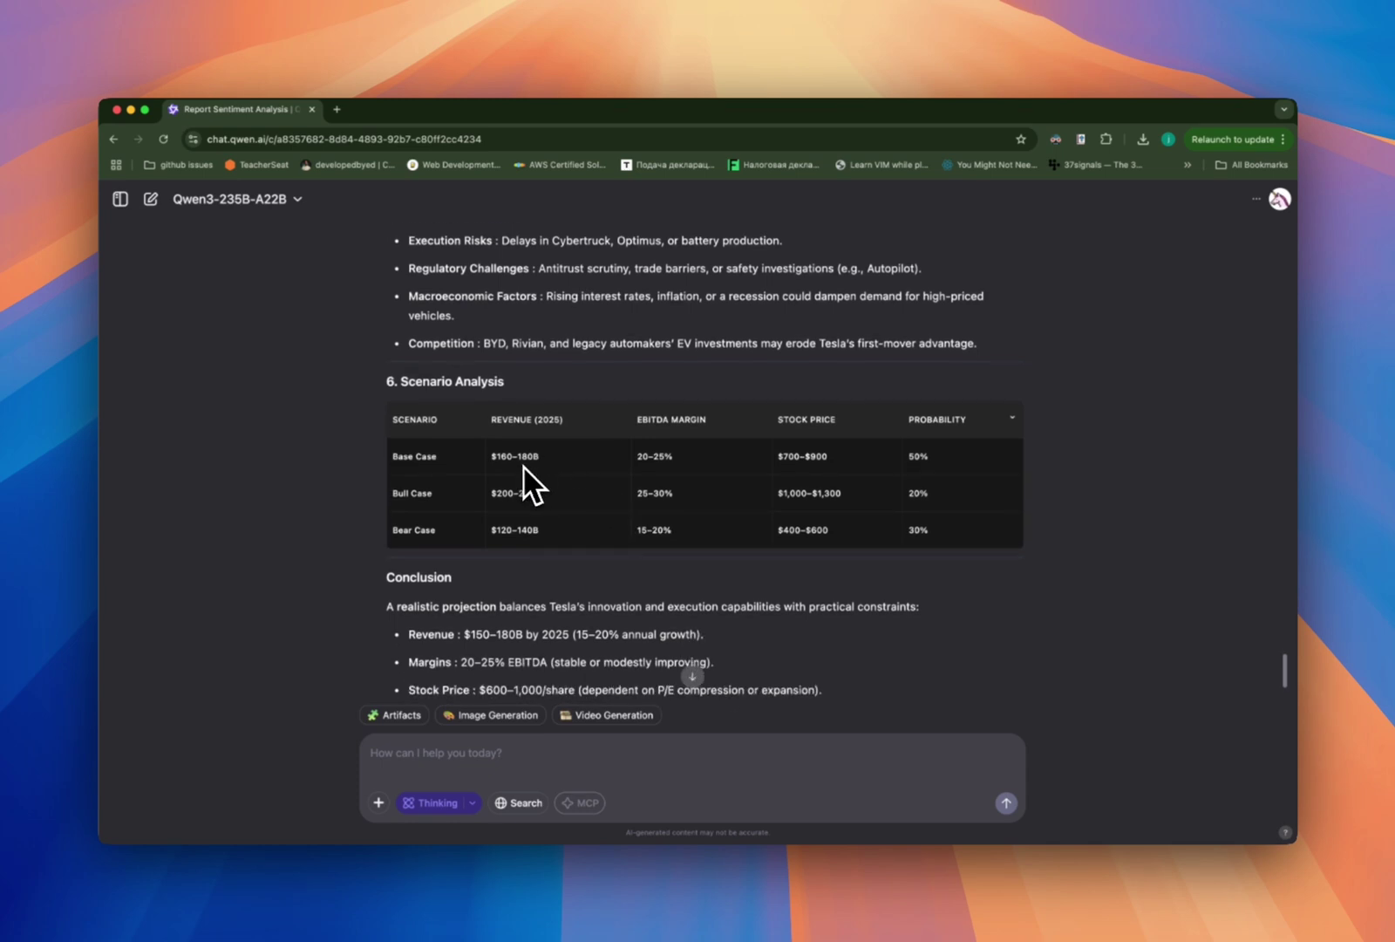
drag(398, 381, 862, 535)
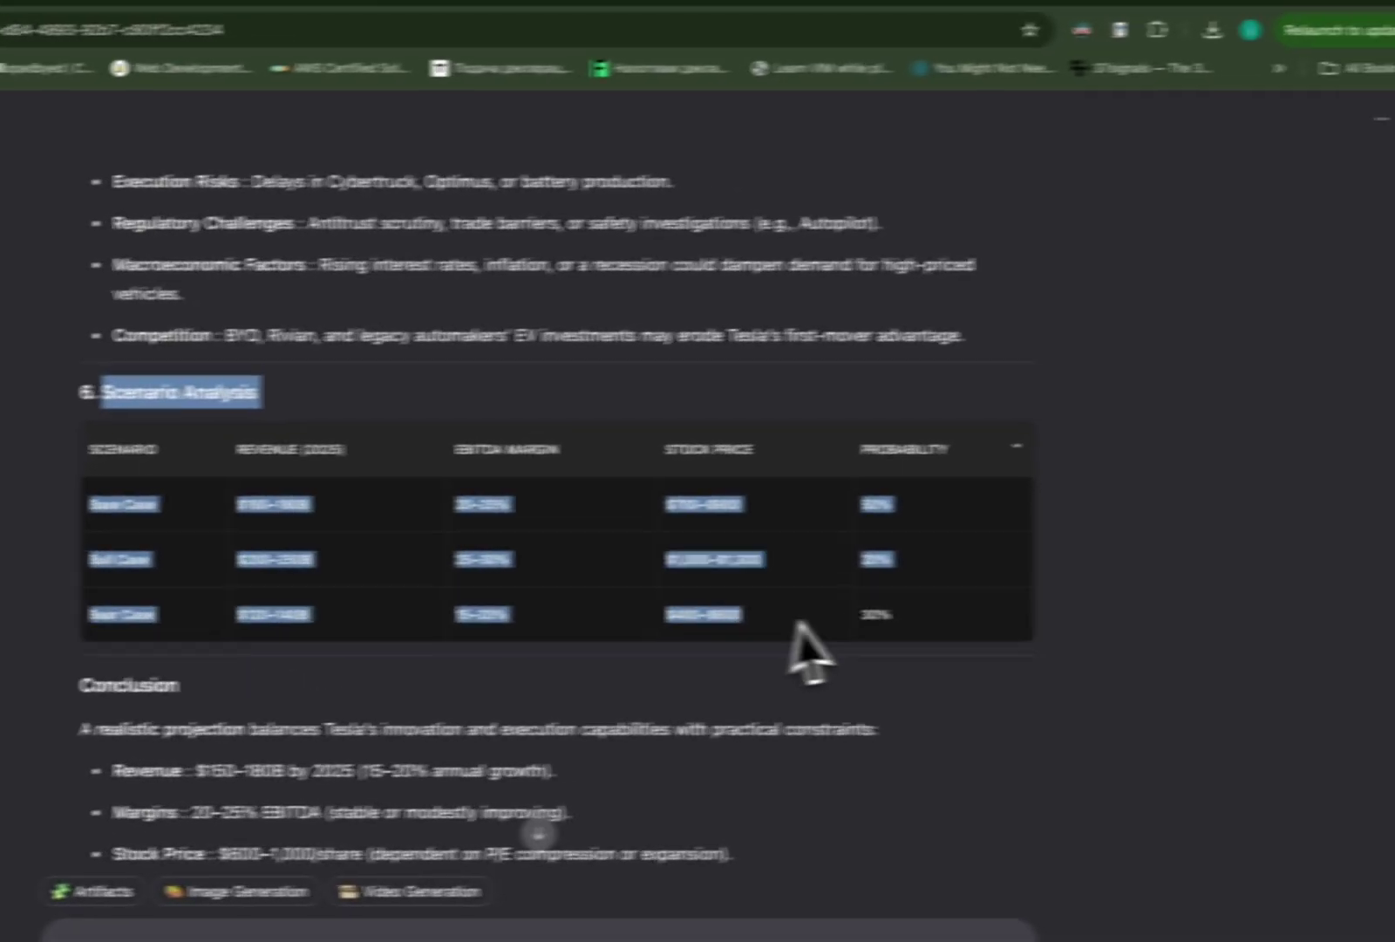
click(917, 723)
click(1017, 445)
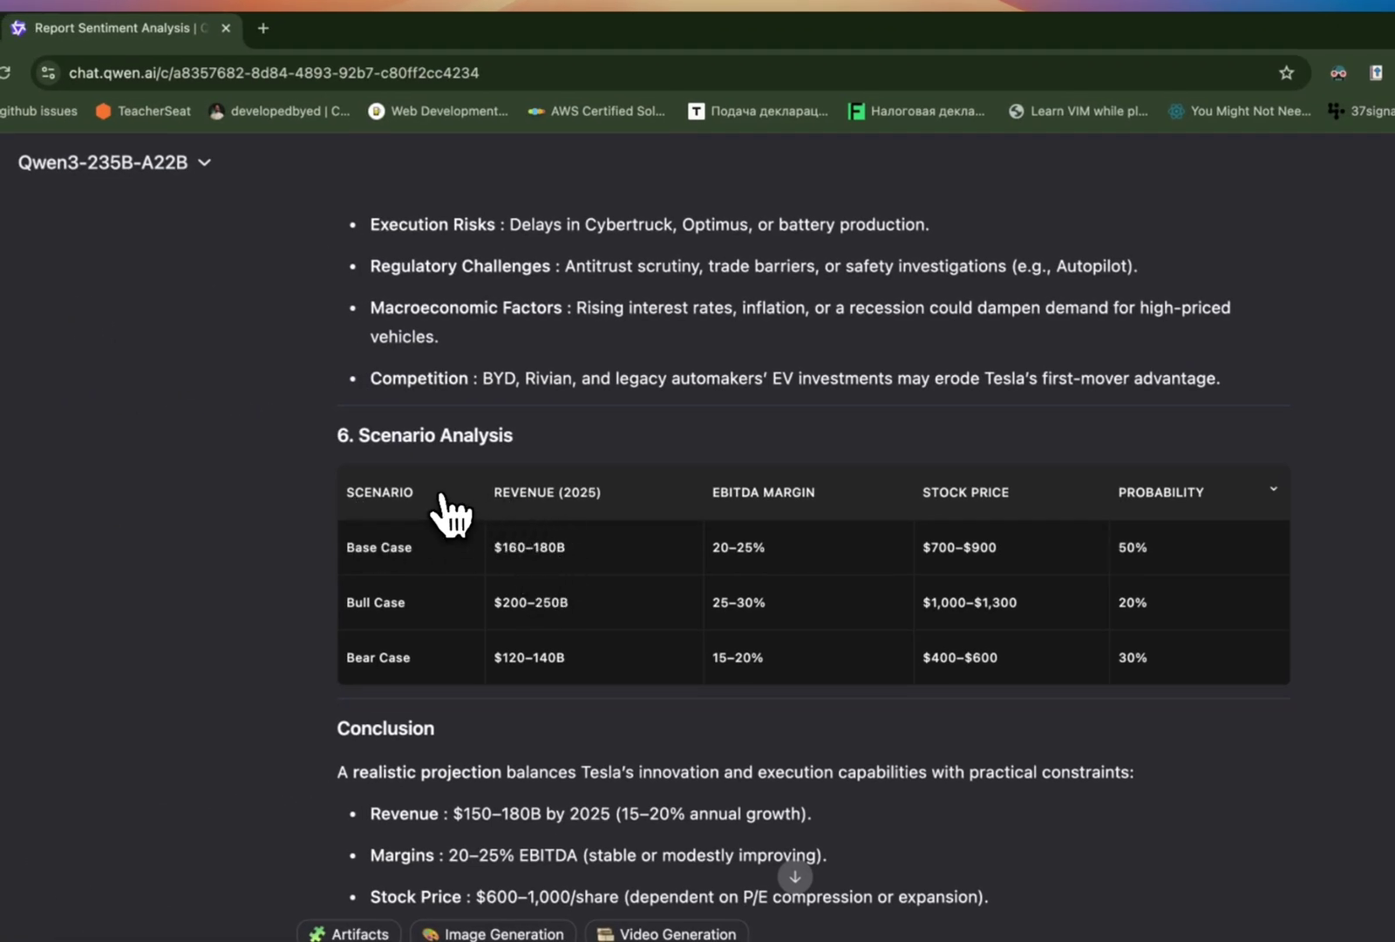
Review the Scenario Analysis table against the Conclusion below it, highlighting the heading and the scenario rows again.
scroll(767, 445, down, 5)
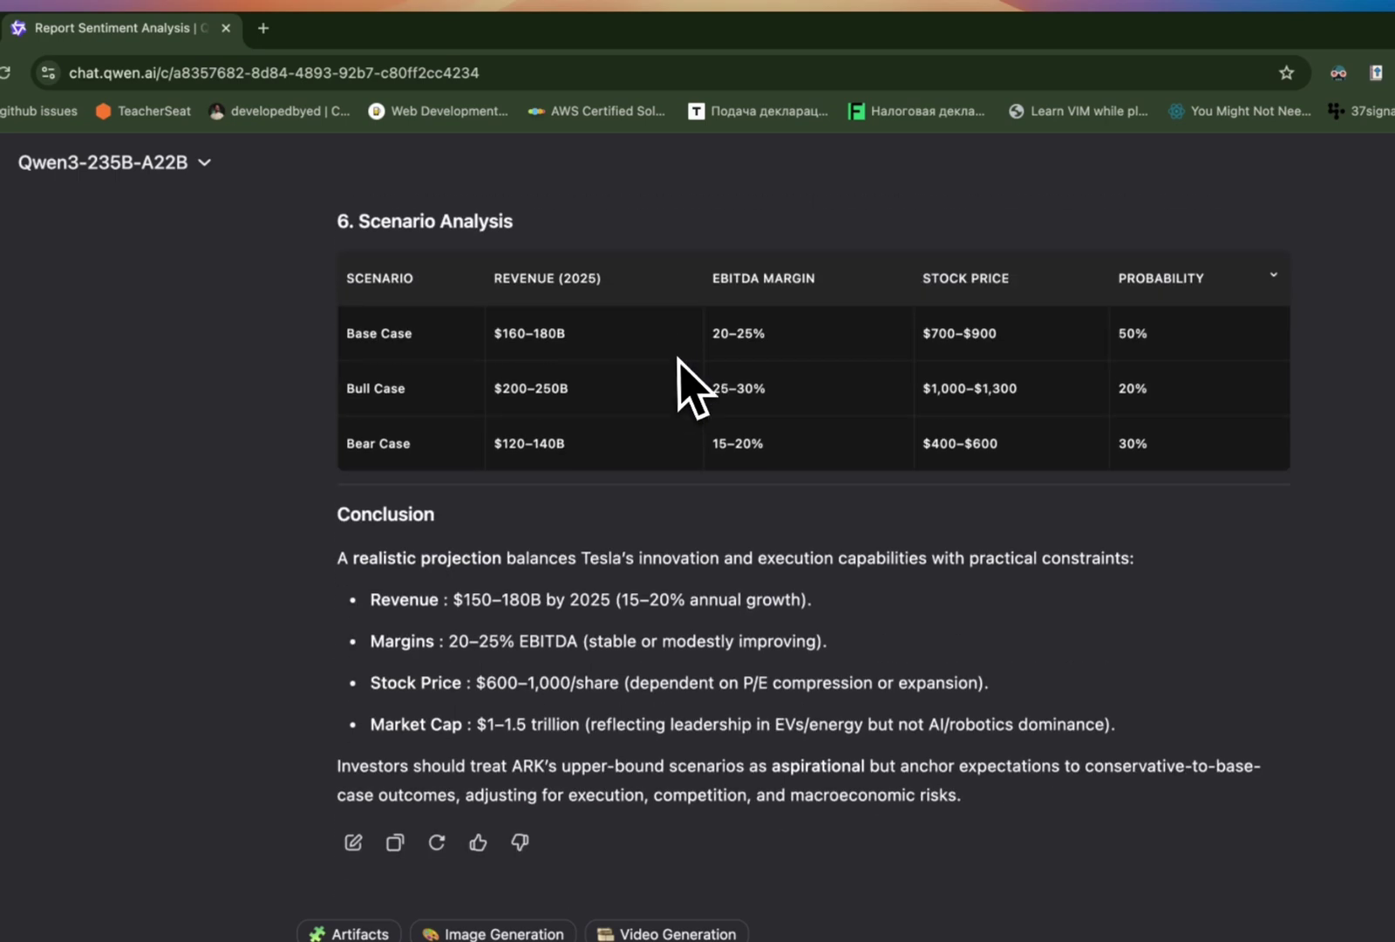
scroll(689, 393, up, 2)
drag(359, 287, 962, 499)
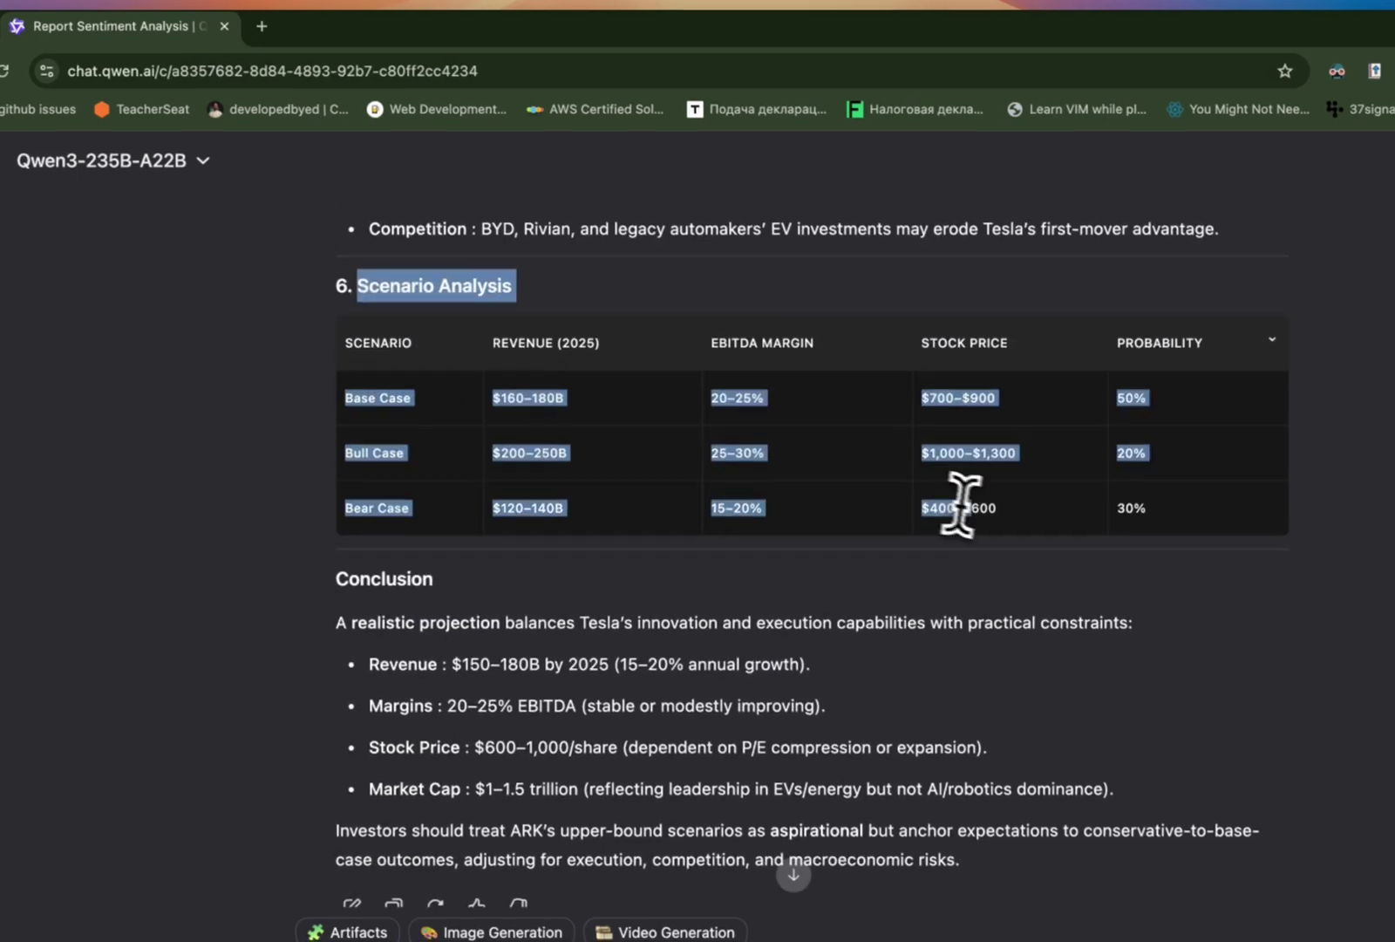
click(881, 619)
scroll(768, 619, down, 1)
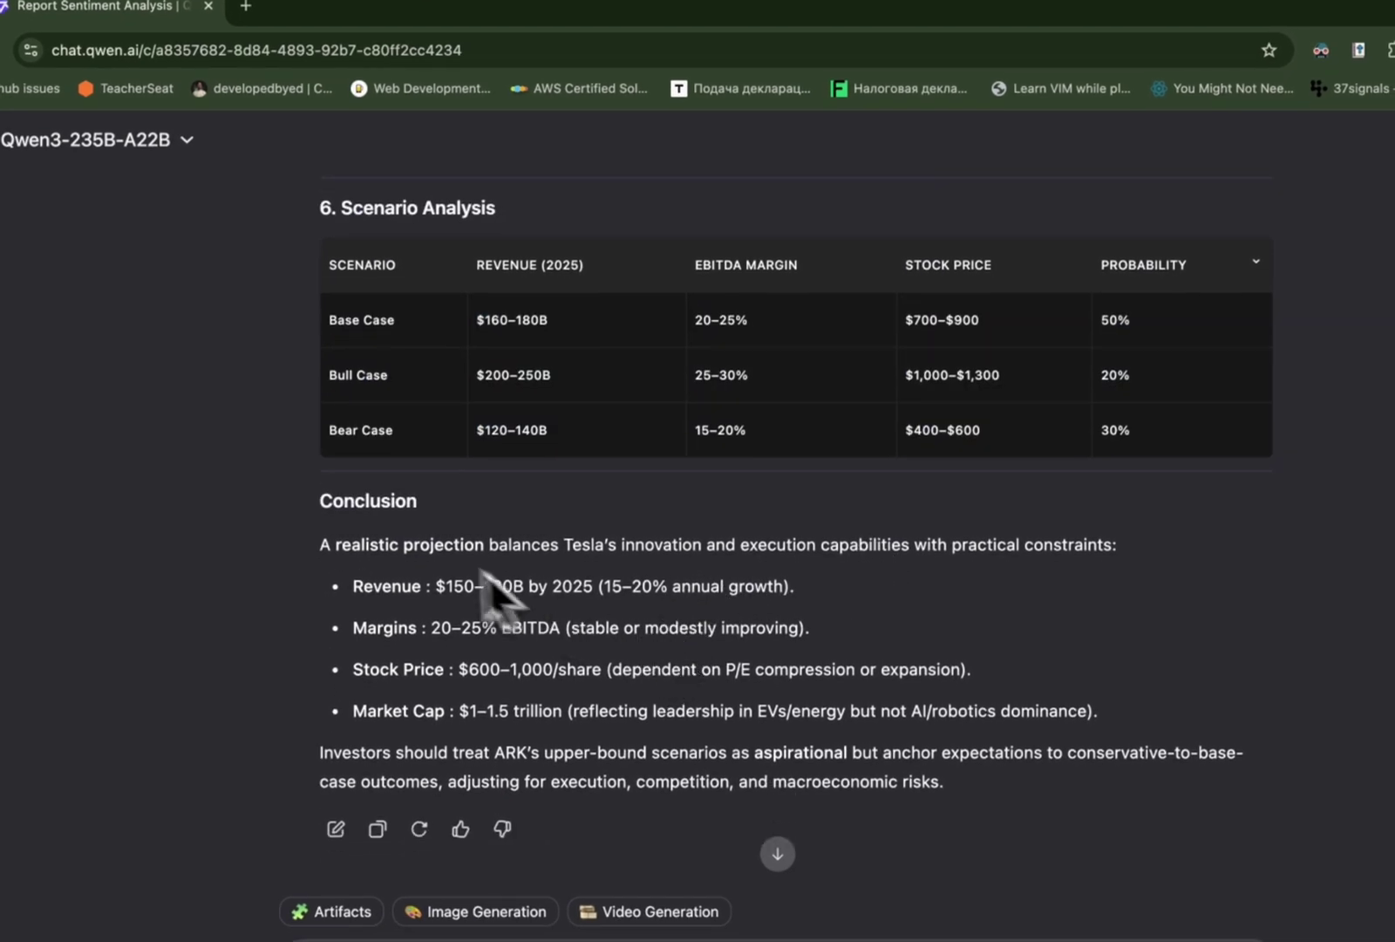
drag(392, 229, 835, 436)
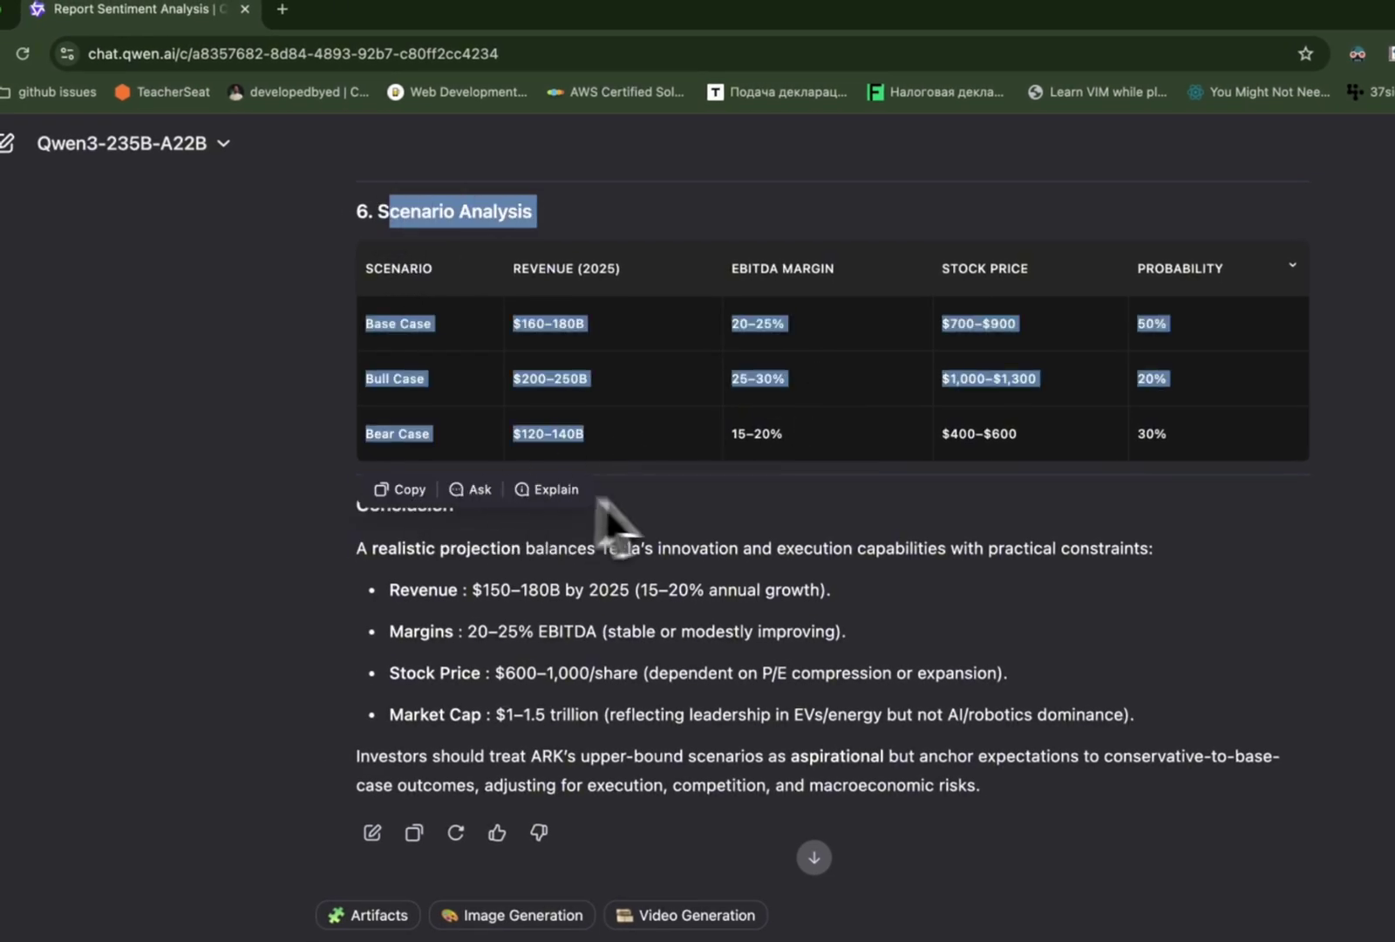
click(708, 512)
scroll(671, 489, up, 1)
scroll(660, 470, up, 1)
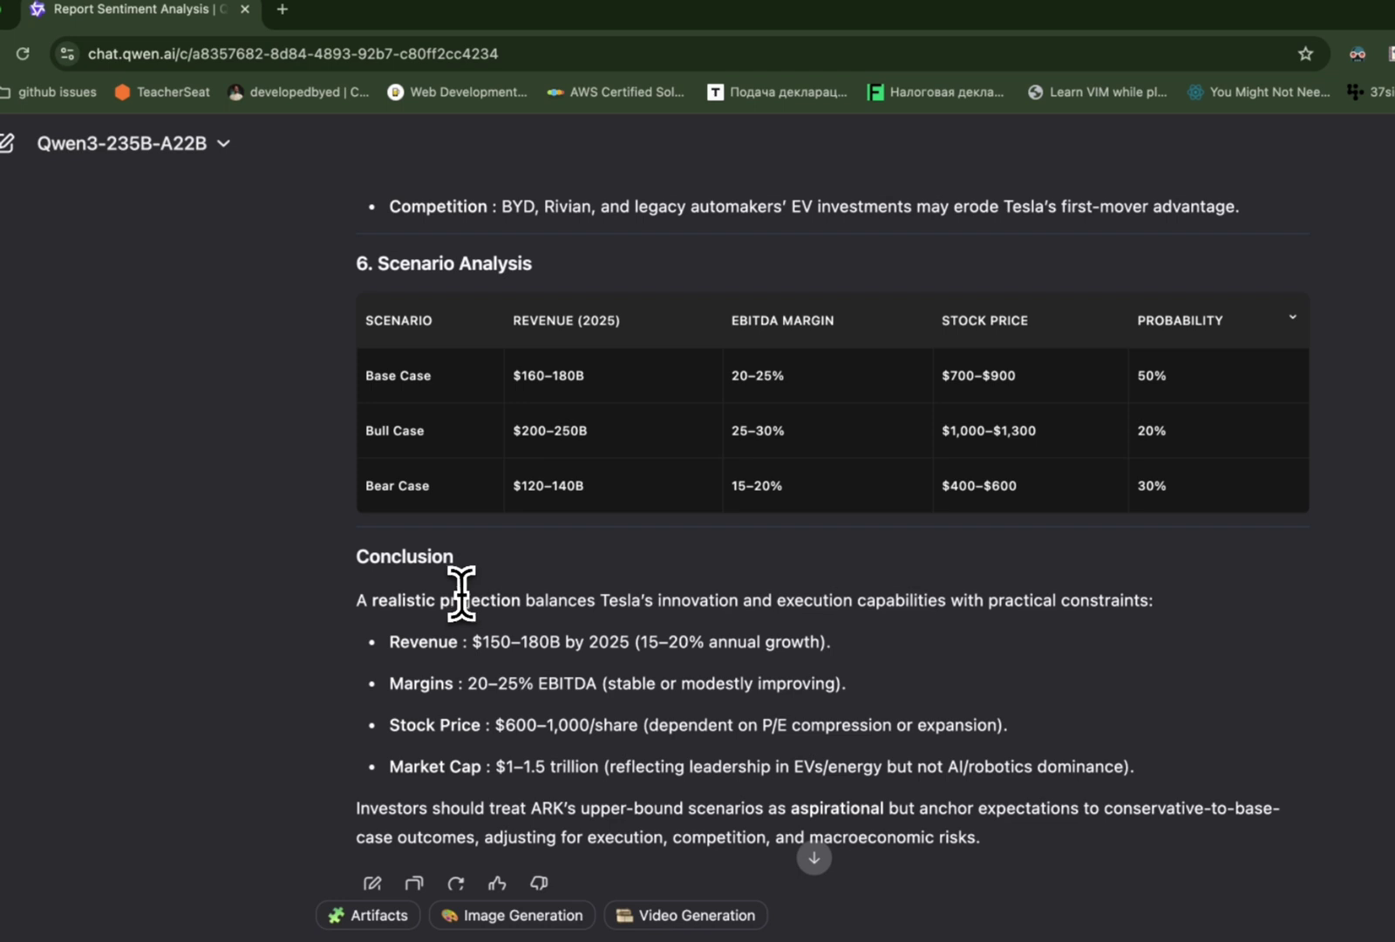
Examine the Conclusion's opening sentence on balancing Tesla's innovation and execution capabilities with practical constraints.
drag(441, 600, 658, 606)
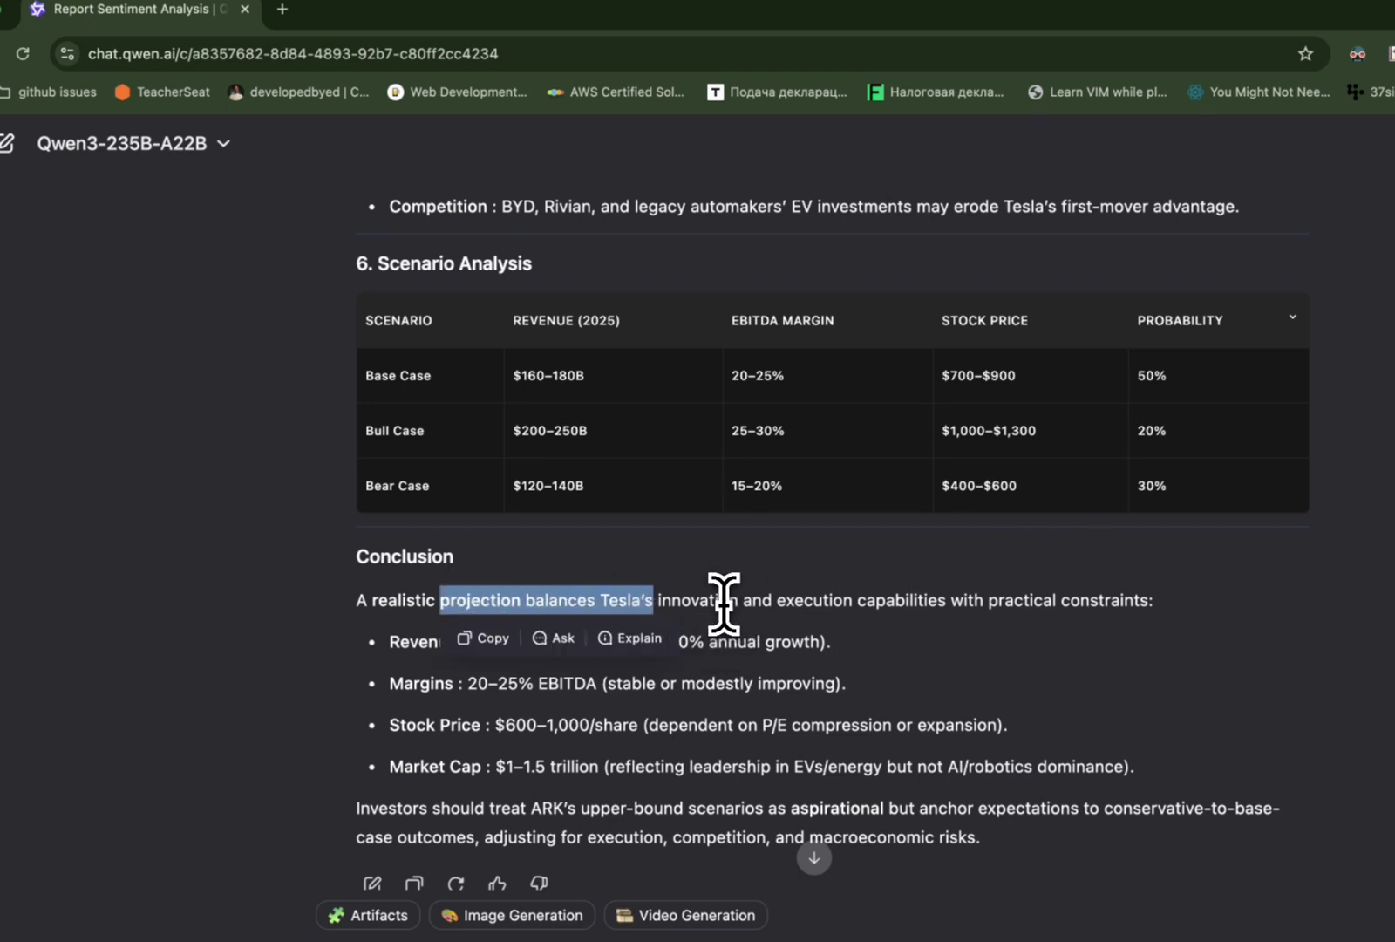
drag(776, 600, 851, 600)
click(896, 602)
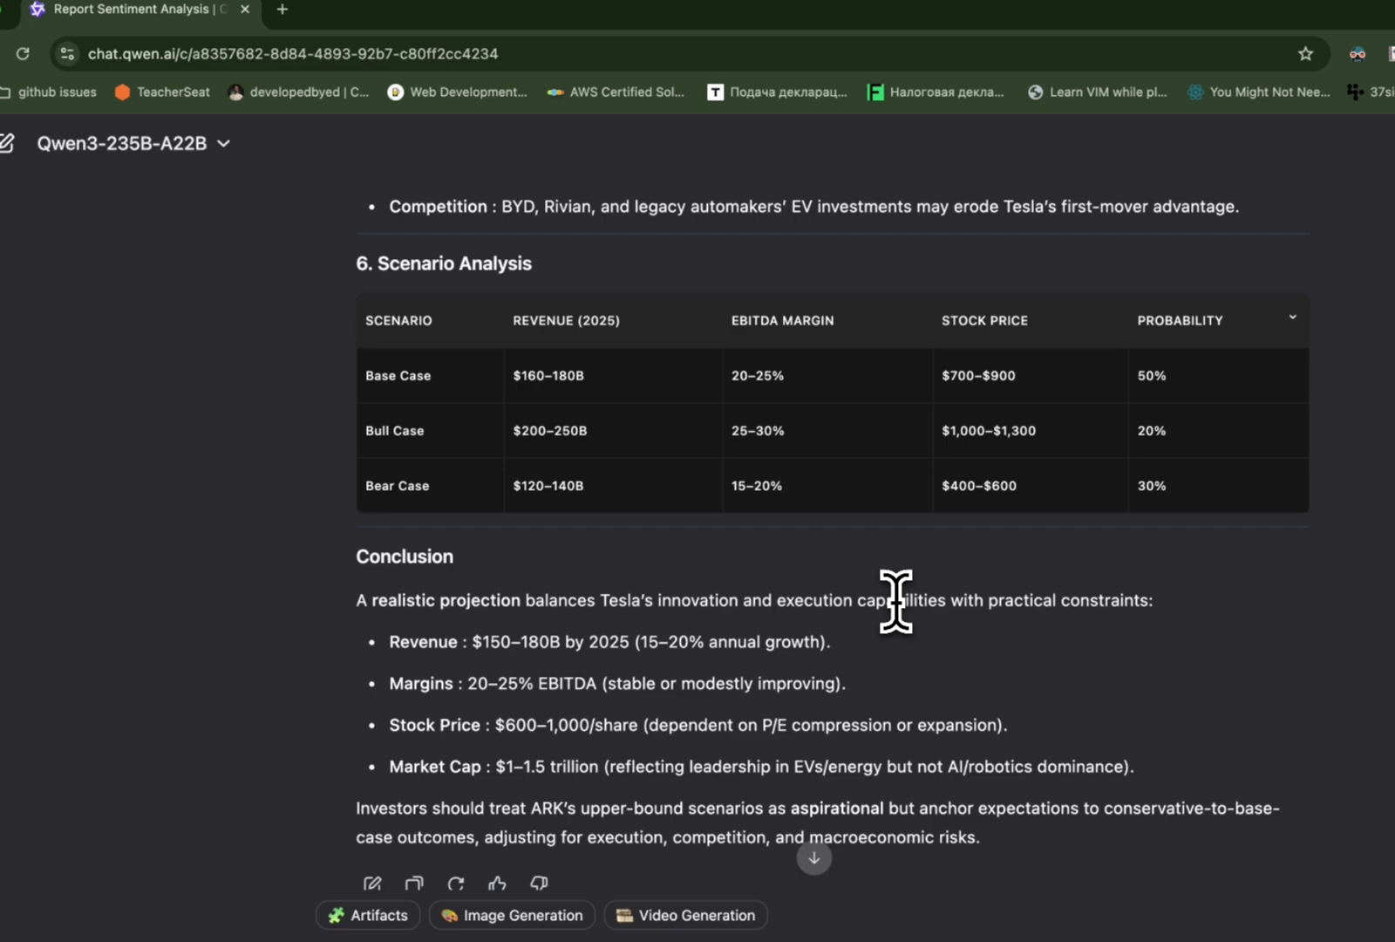
Examine the Conclusion's bullet points, highlighting the projected stock price range per share.
scroll(896, 601, down, 2)
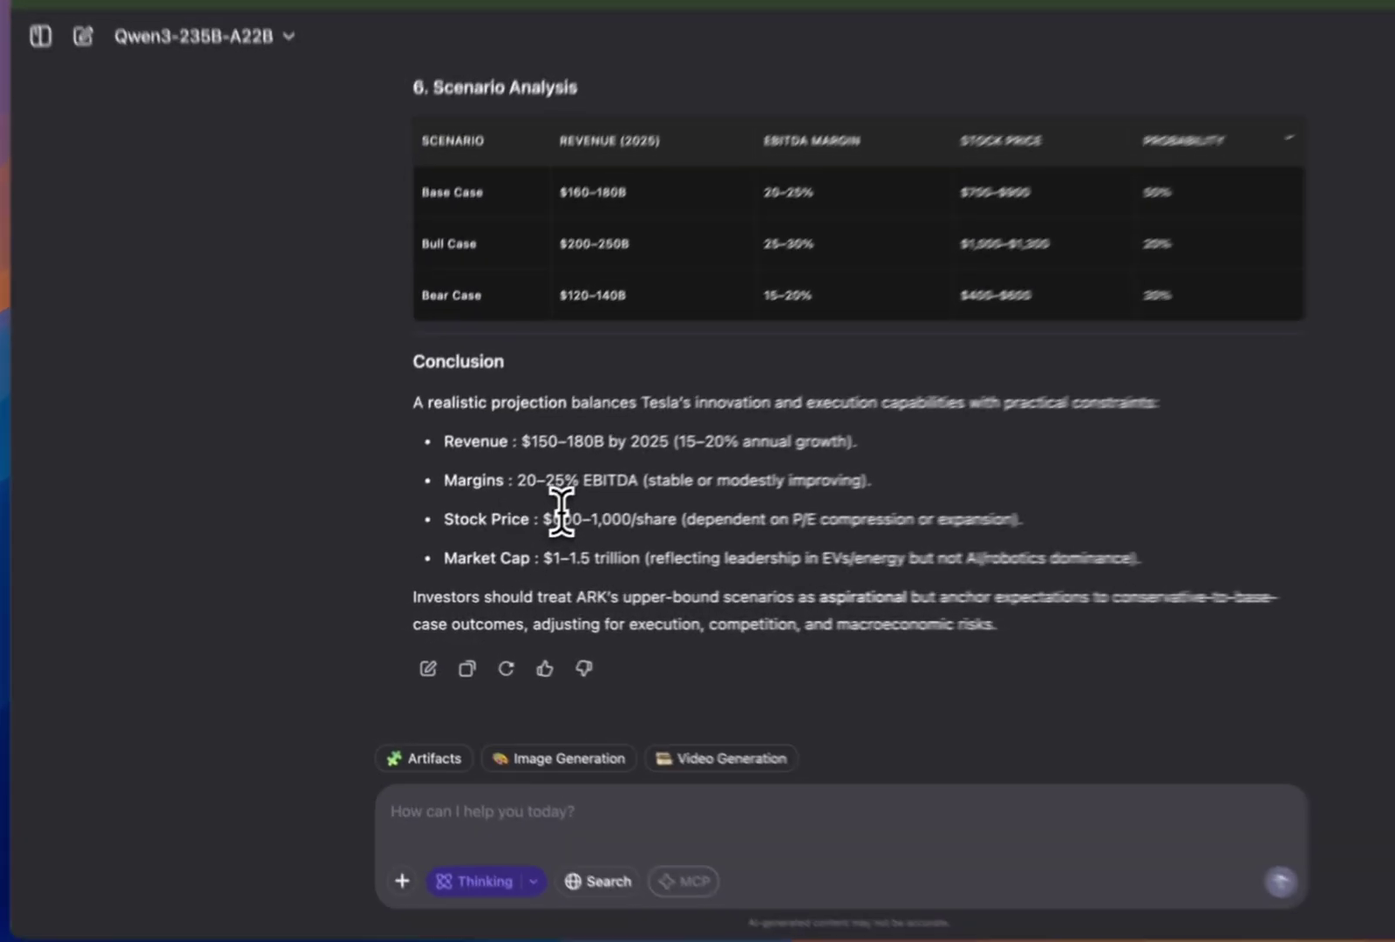
double_click(511, 542)
click(511, 542)
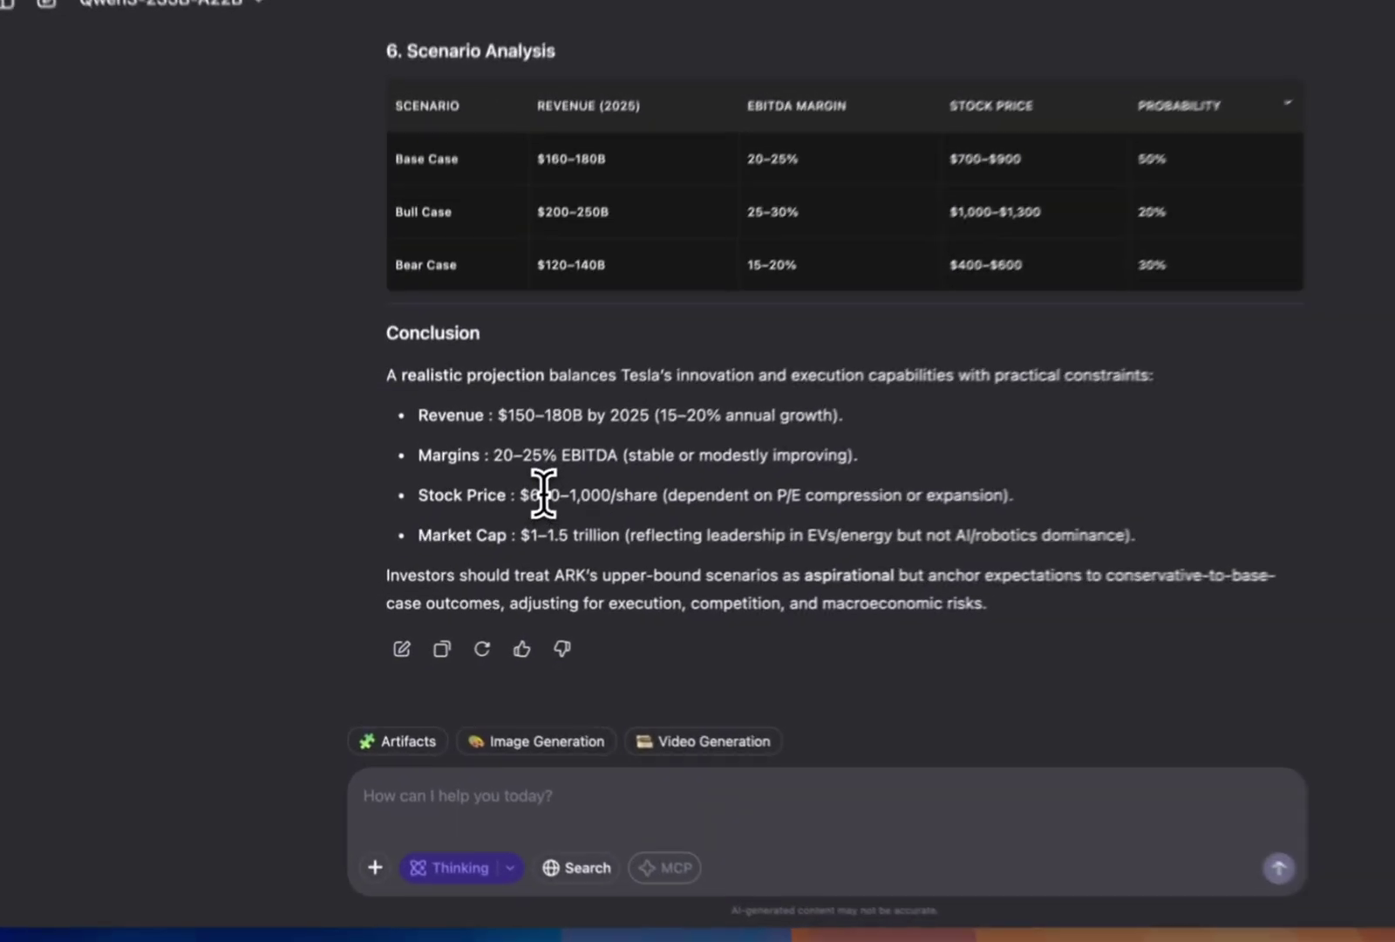
double_click(521, 543)
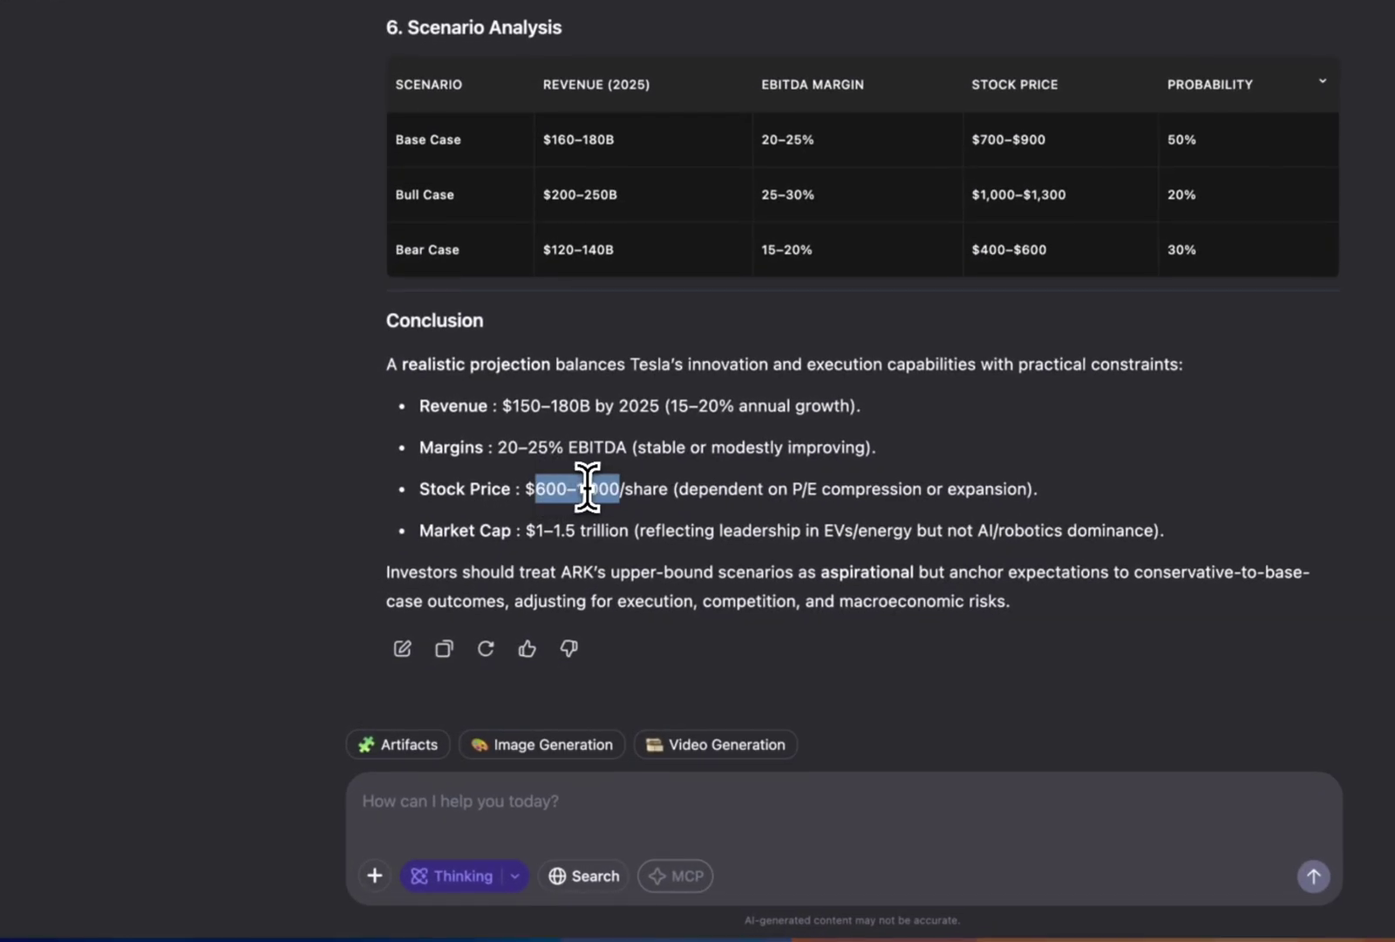
click(593, 485)
double_click(551, 488)
click(600, 514)
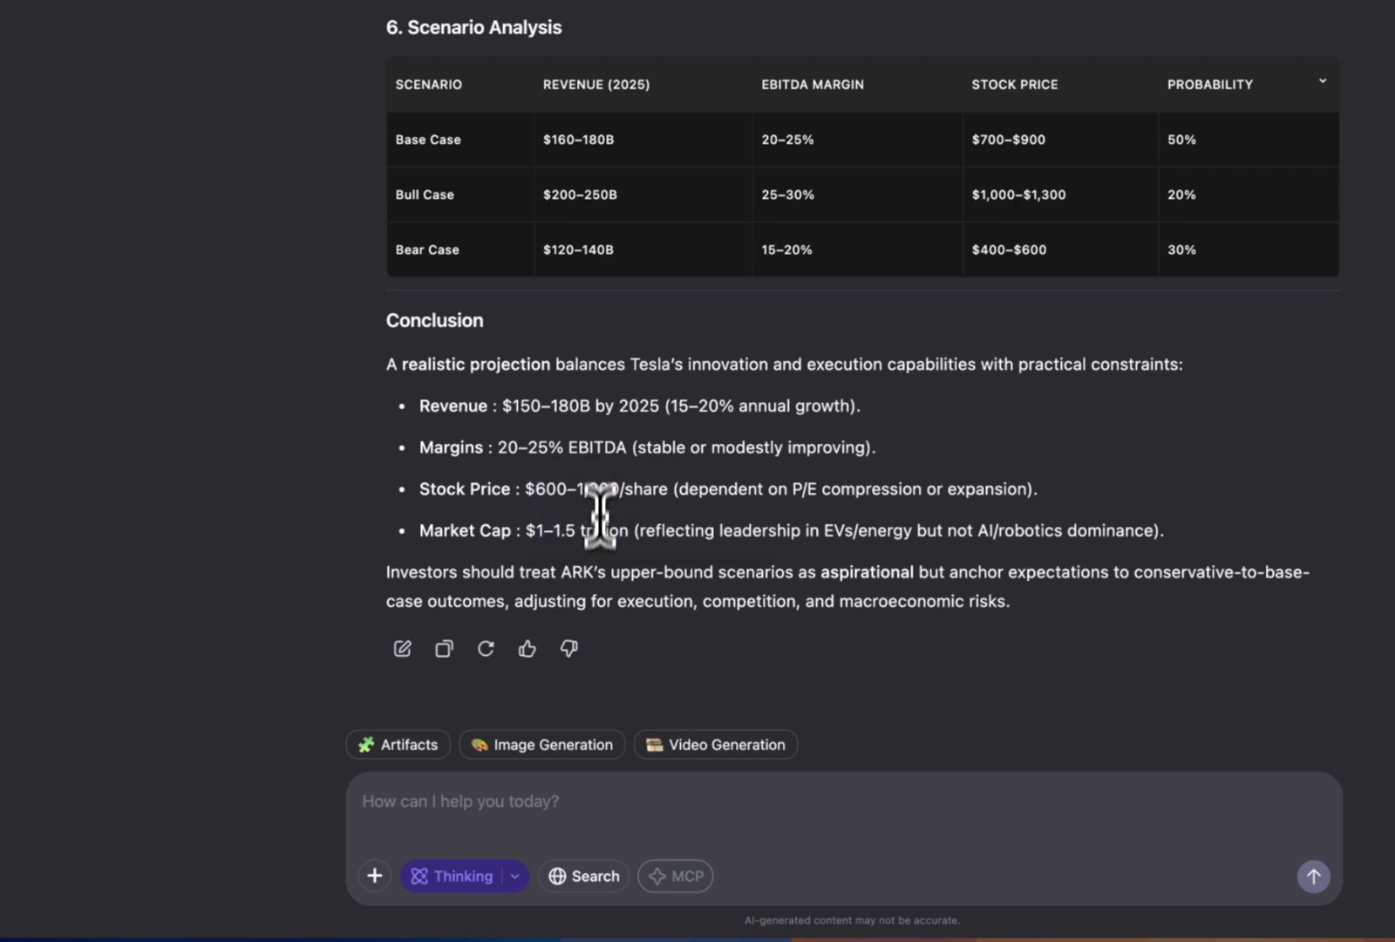
double_click(553, 490)
click(595, 486)
Look back over the earlier sections and examine the Conclusion's closing advice to investors about ARK's upper-bound scenarios.
scroll(650, 475, up, 5)
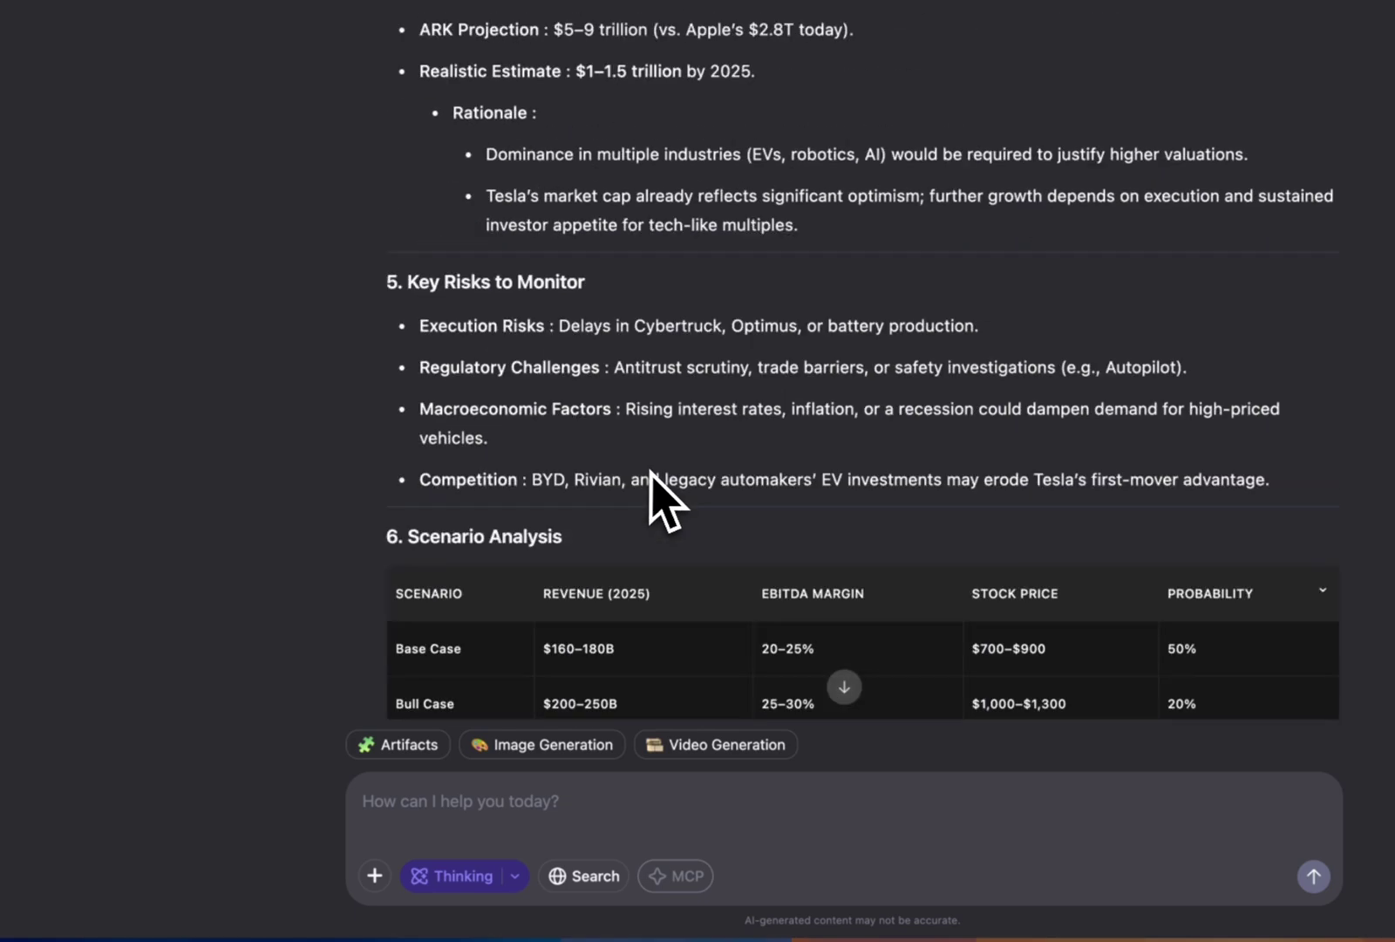
scroll(649, 475, up, 8)
scroll(649, 475, down, 15)
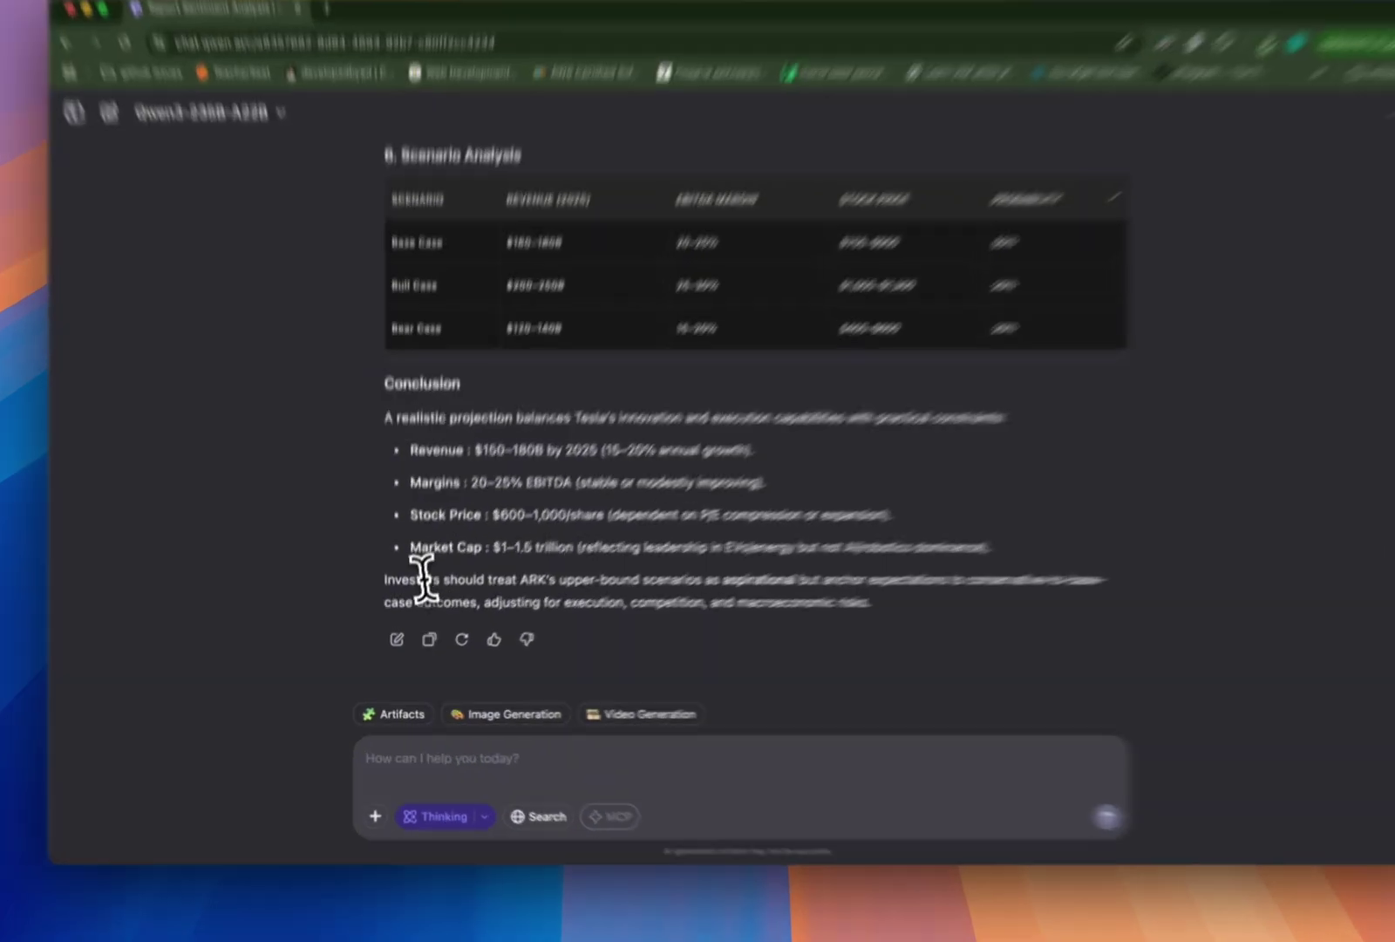
drag(387, 599, 483, 599)
click(482, 599)
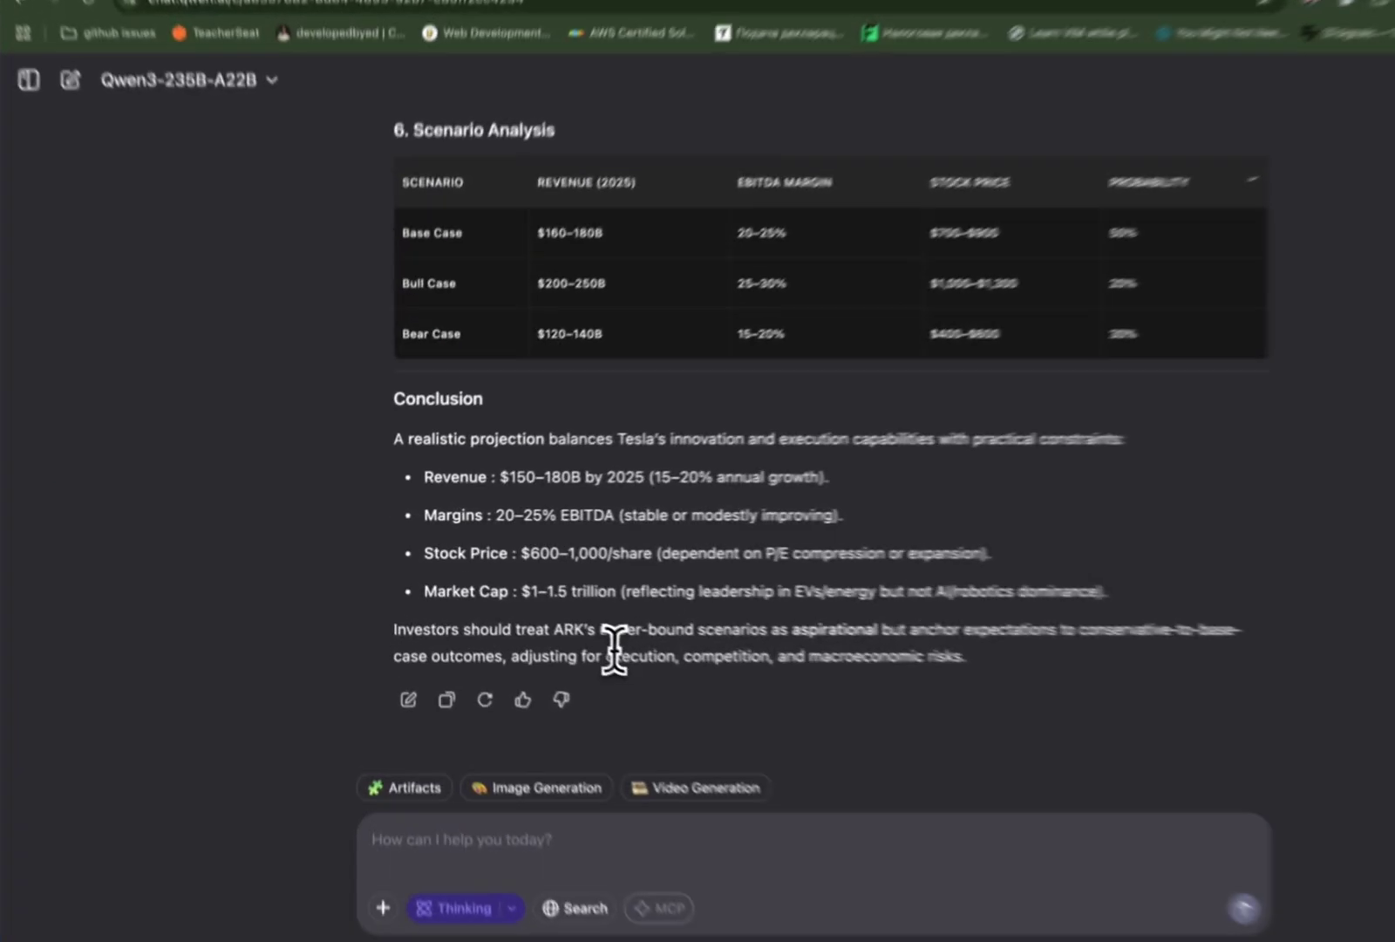
drag(548, 619, 534, 420)
click(565, 454)
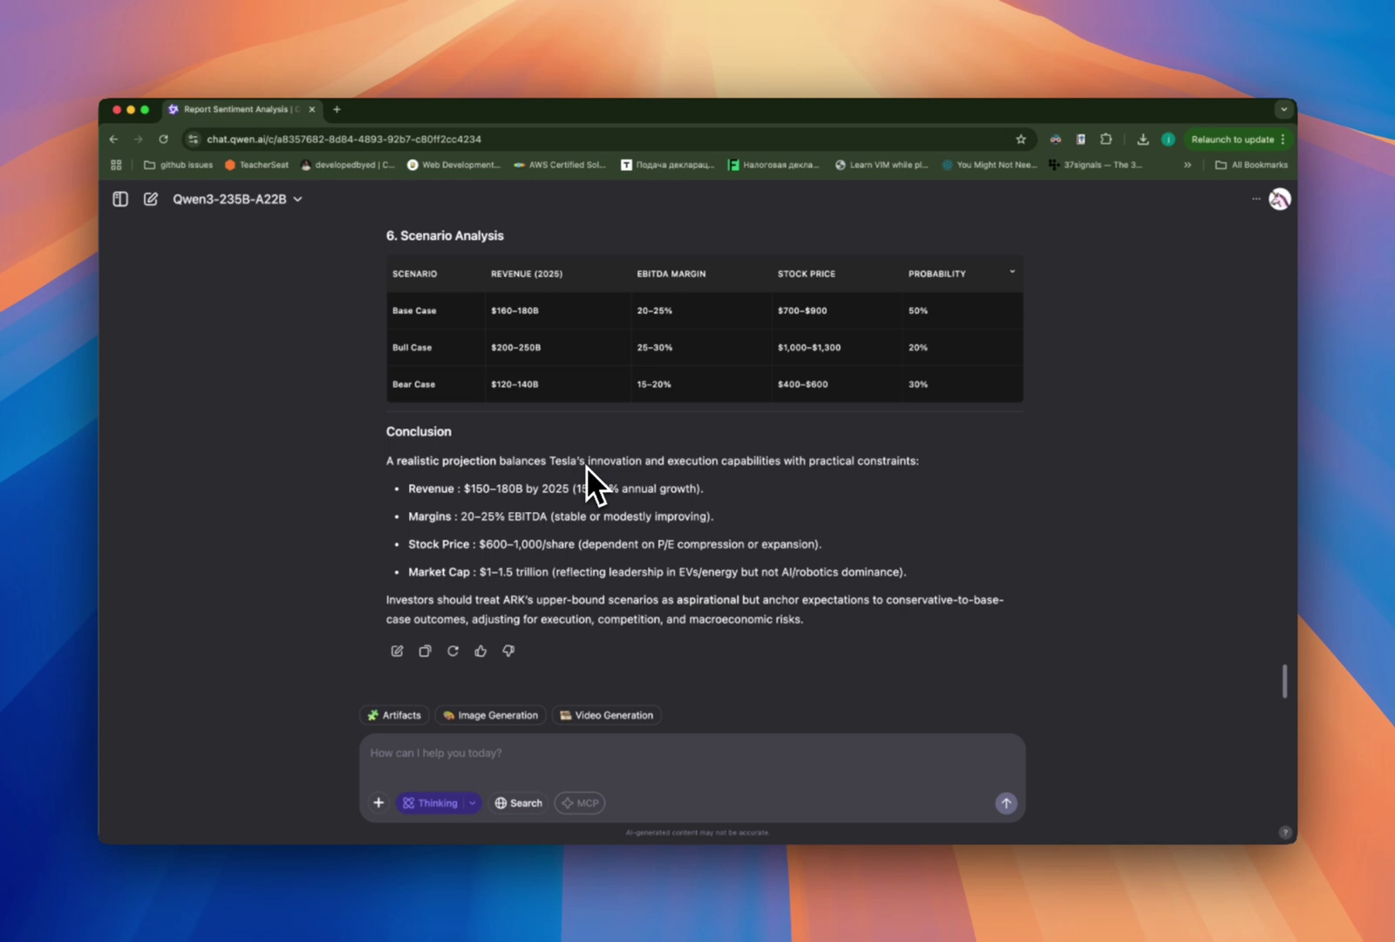
Skim back through Scenario Analysis, Key Risks to Monitor and Market Cap, and return to the Conclusion.
scroll(586, 466, up, 5)
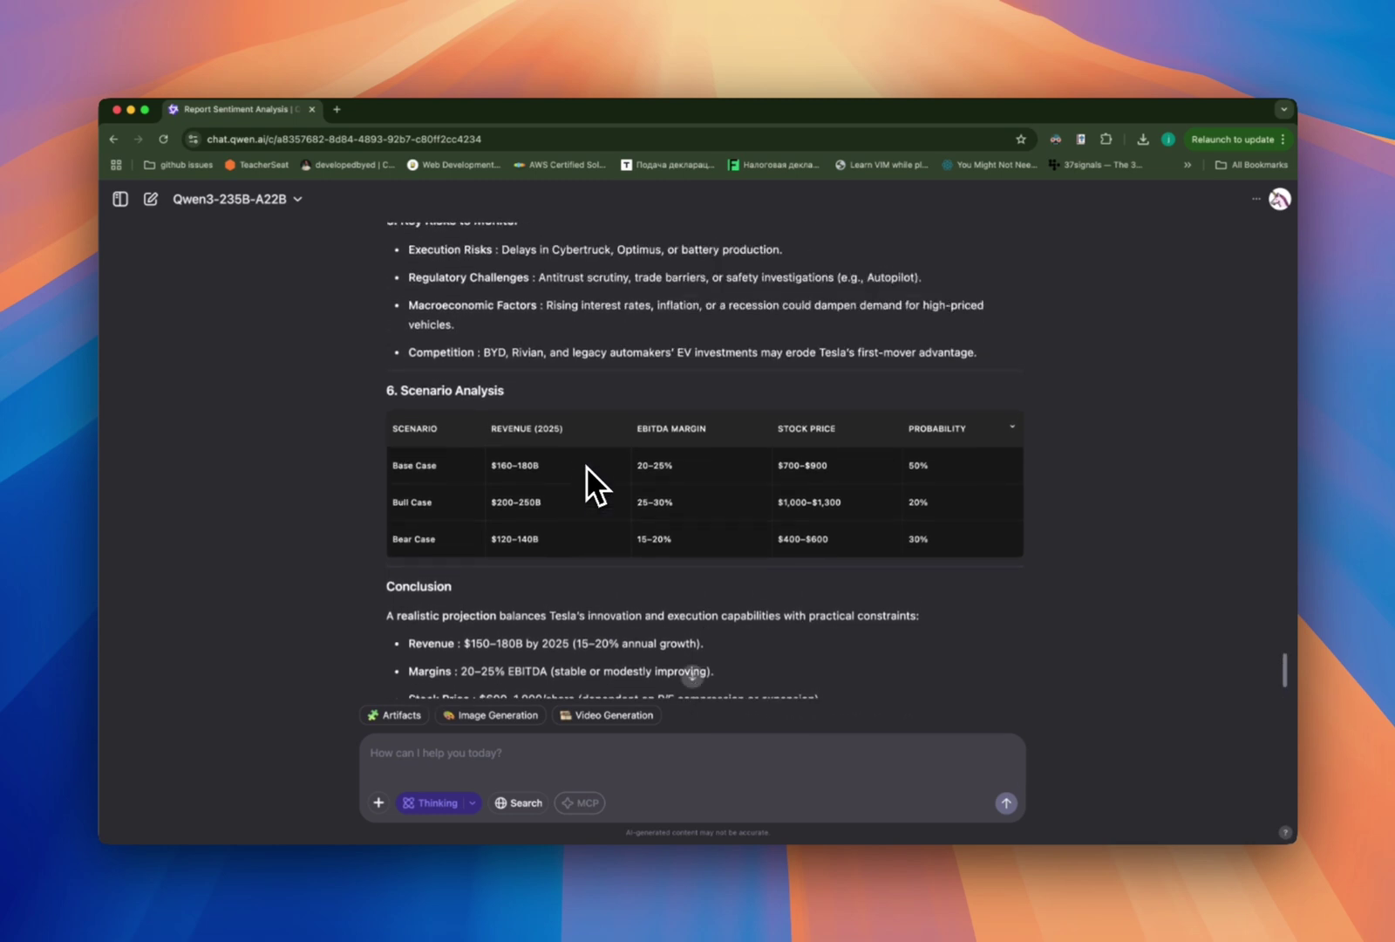
scroll(586, 466, up, 4)
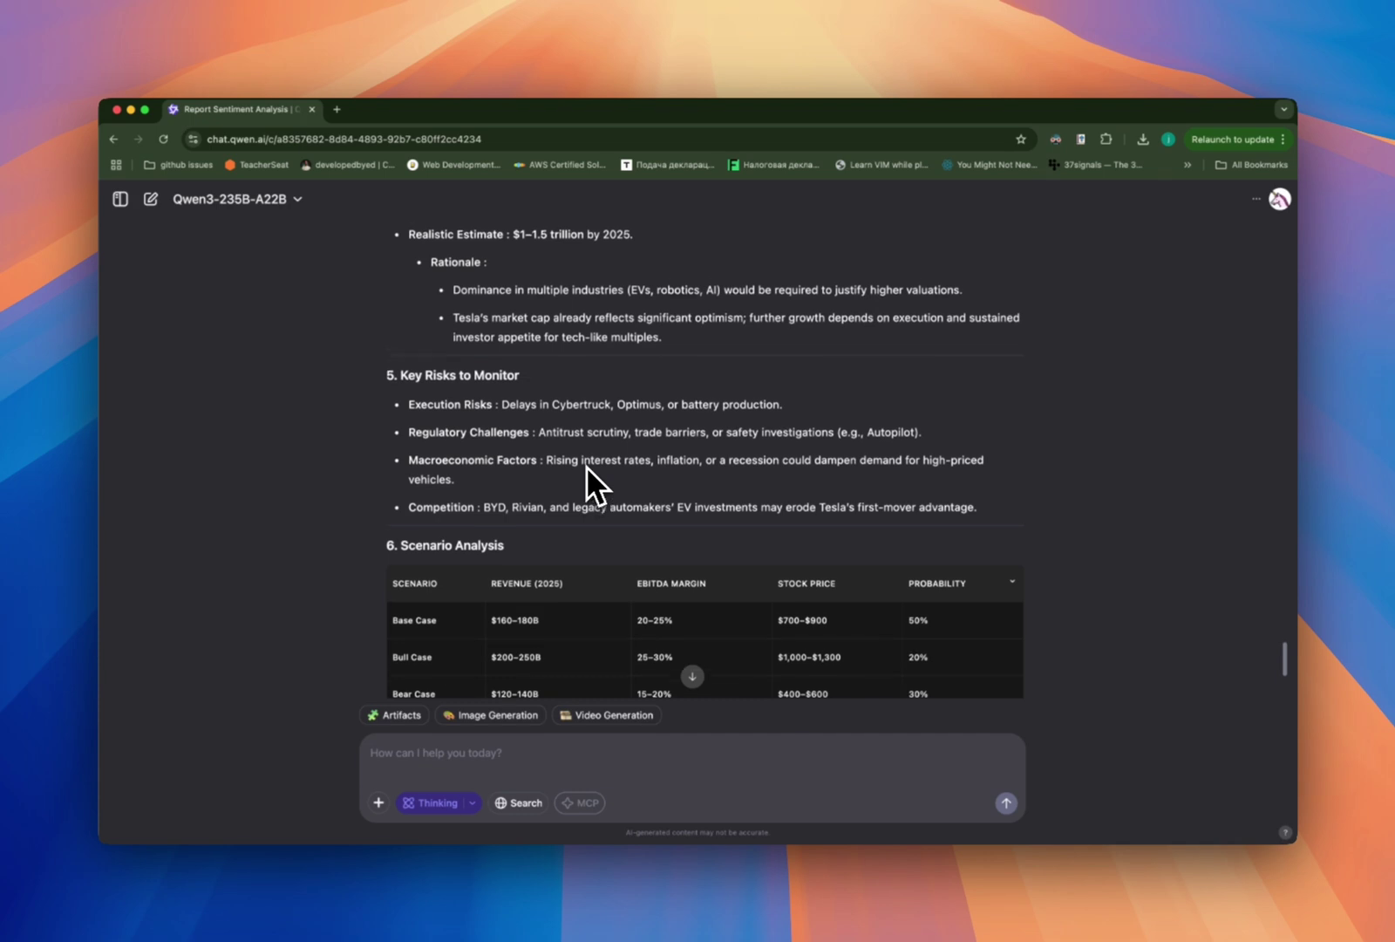
scroll(586, 466, up, 2)
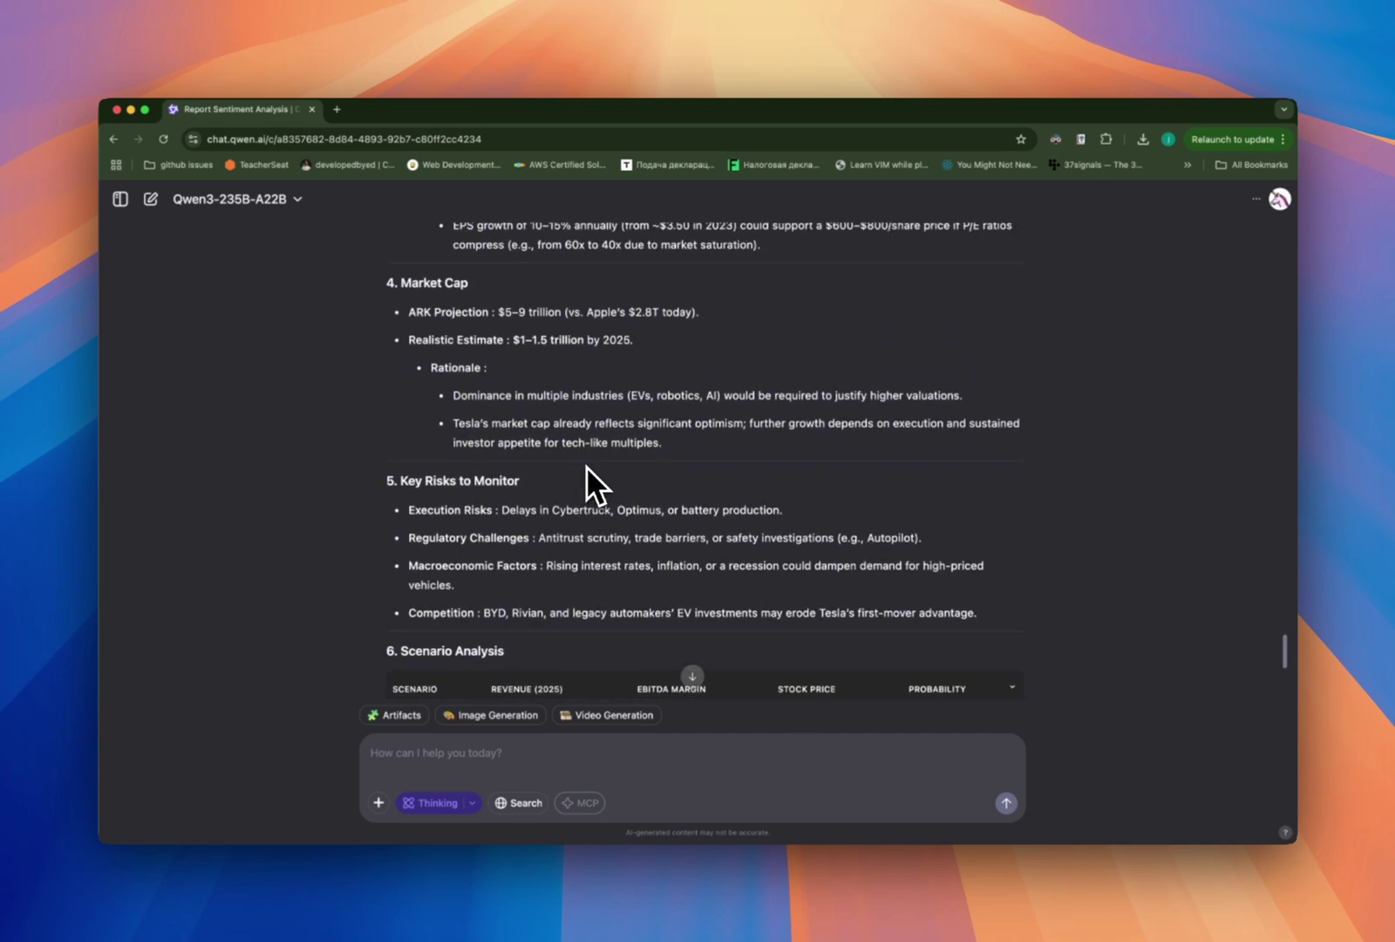
scroll(586, 465, up, 3)
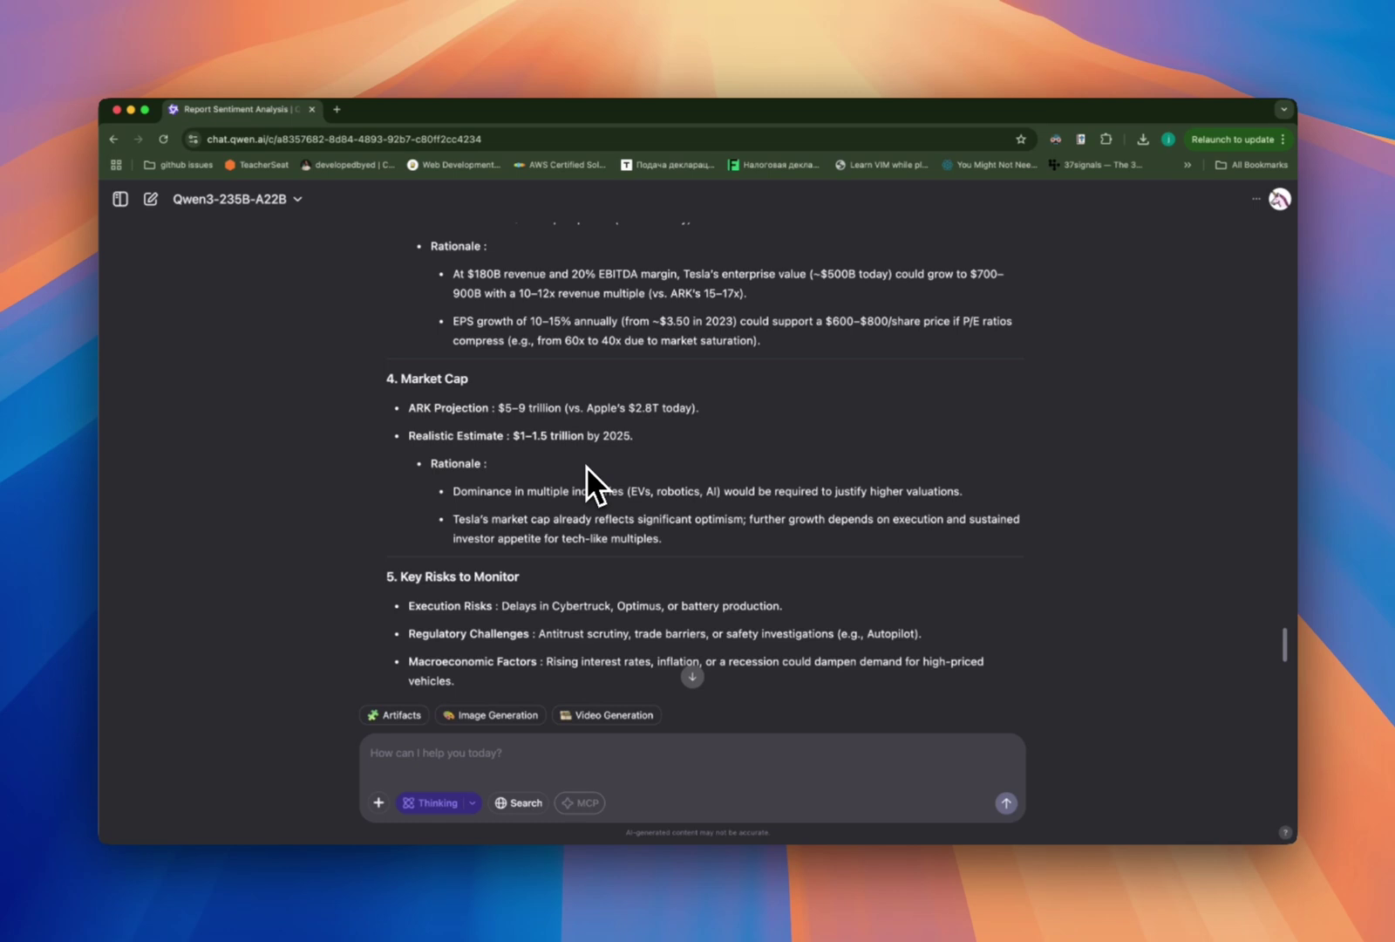
scroll(586, 465, down, 10)
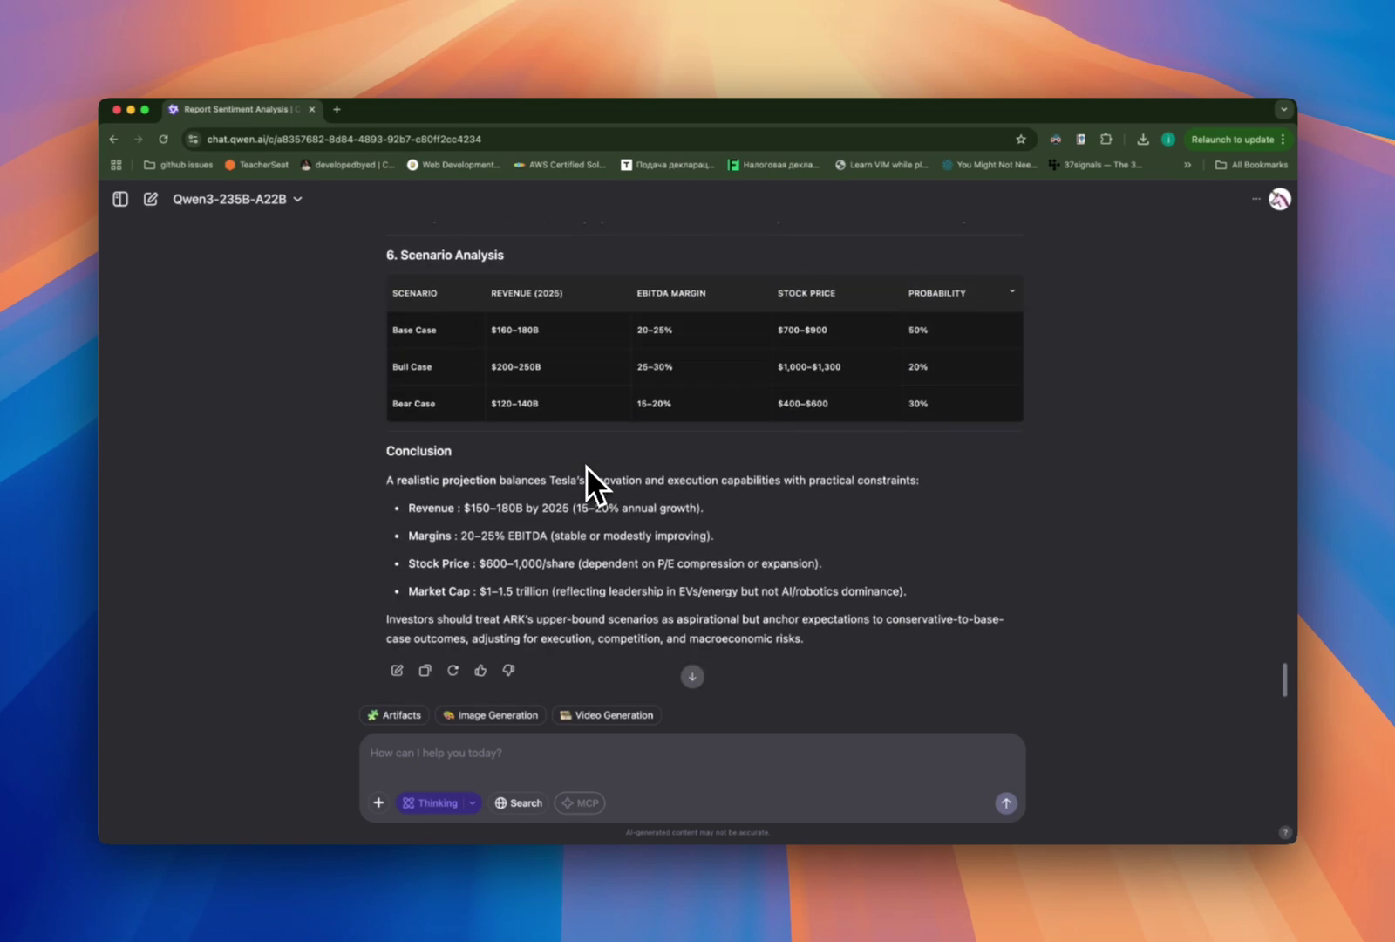